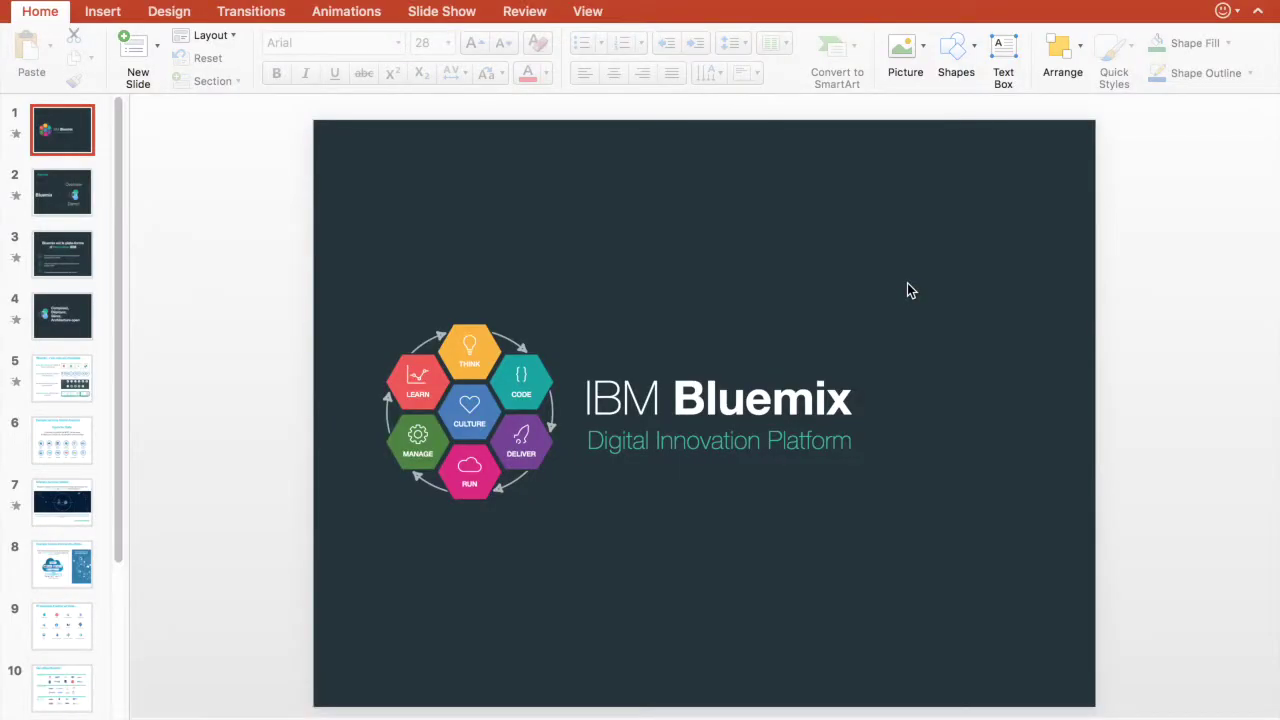
Switch to the Bluemix console in Google Chrome and view the account's region, organization and space settings.
key(ctrl+Right)
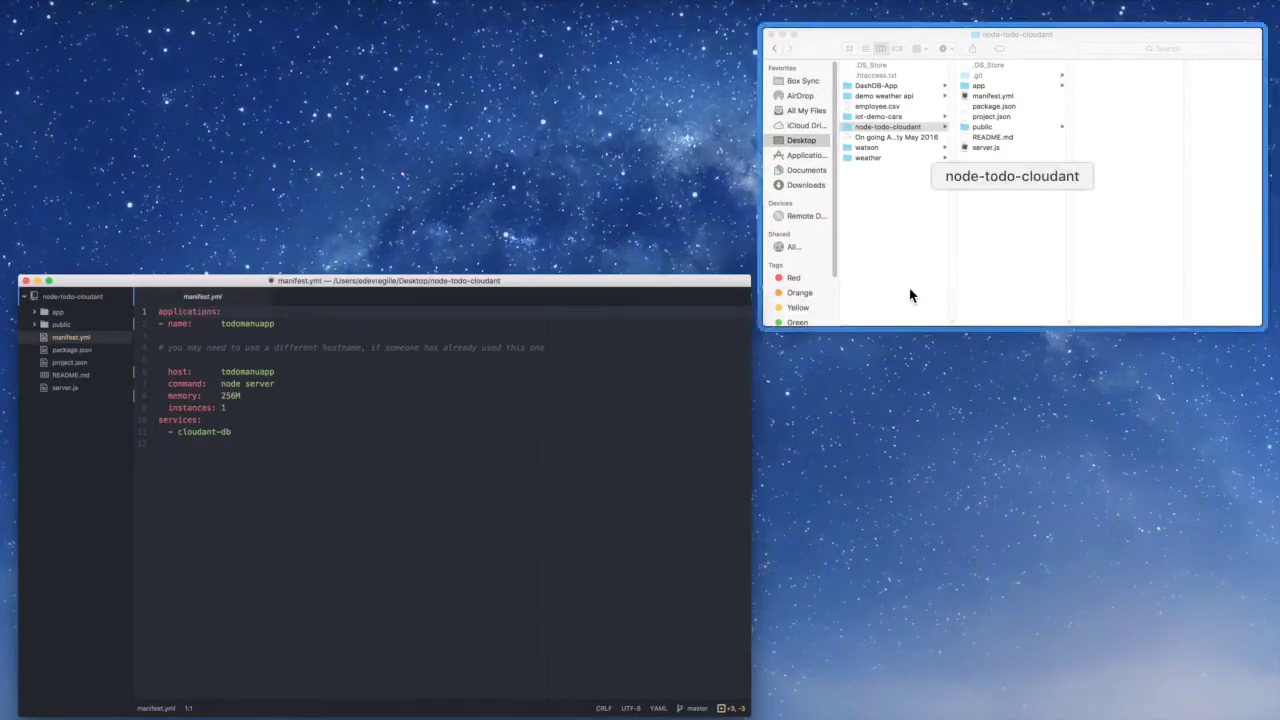
key(ctrl+Up)
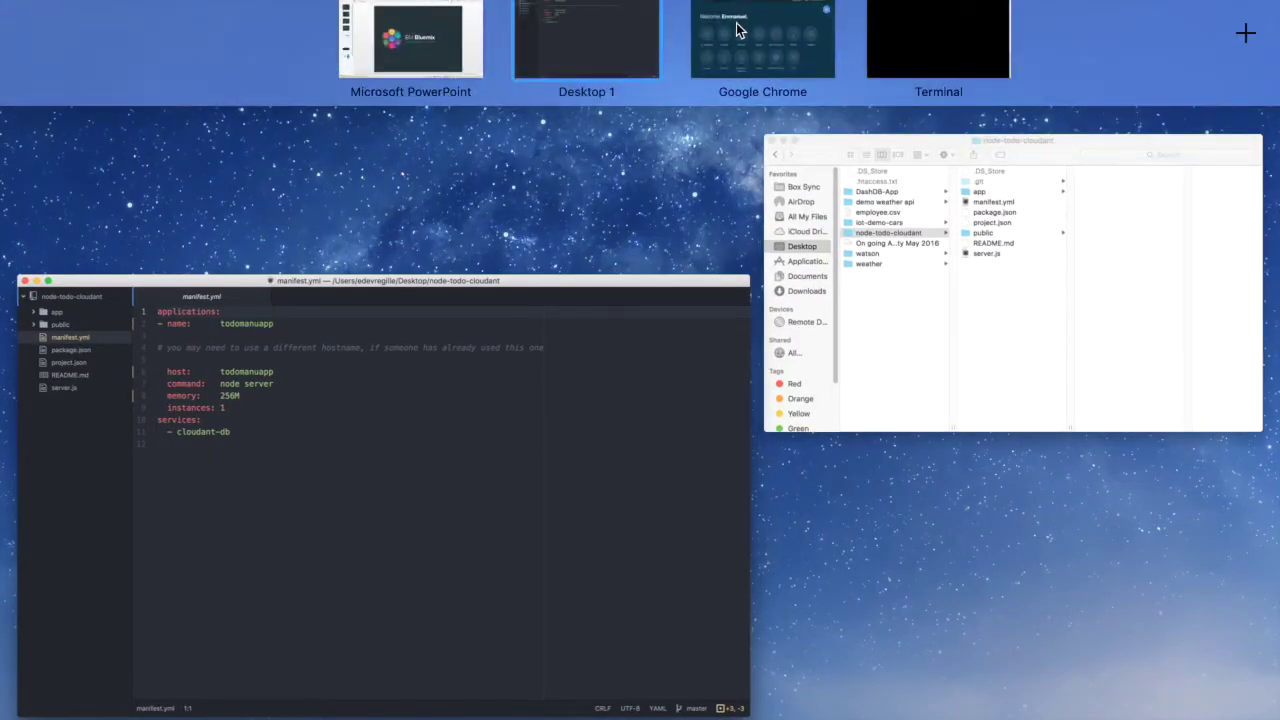
click(740, 28)
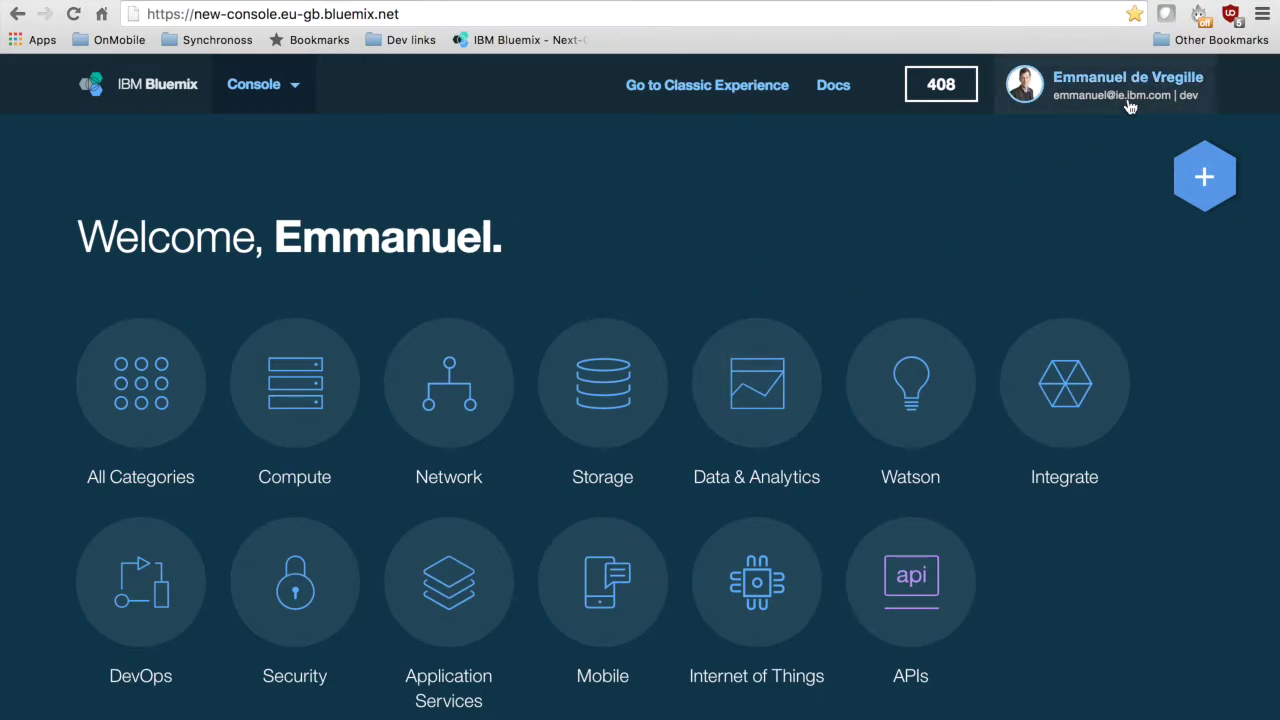
click(1166, 96)
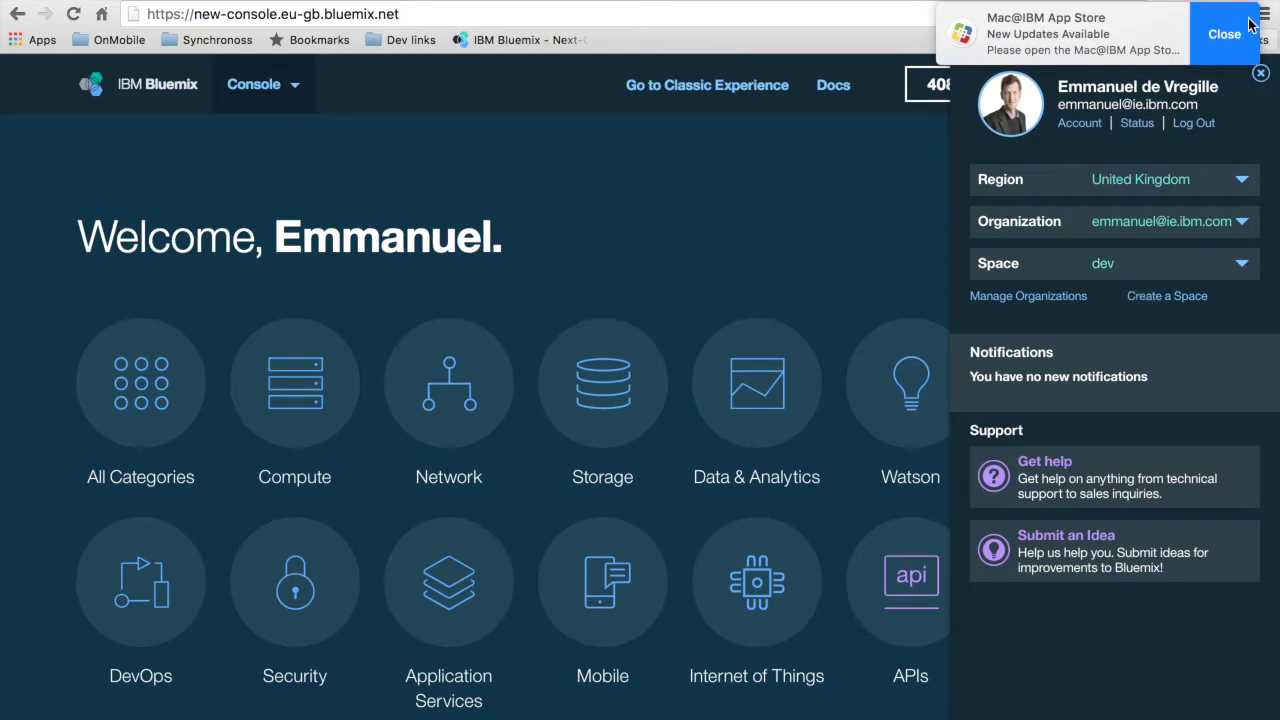
click(1222, 34)
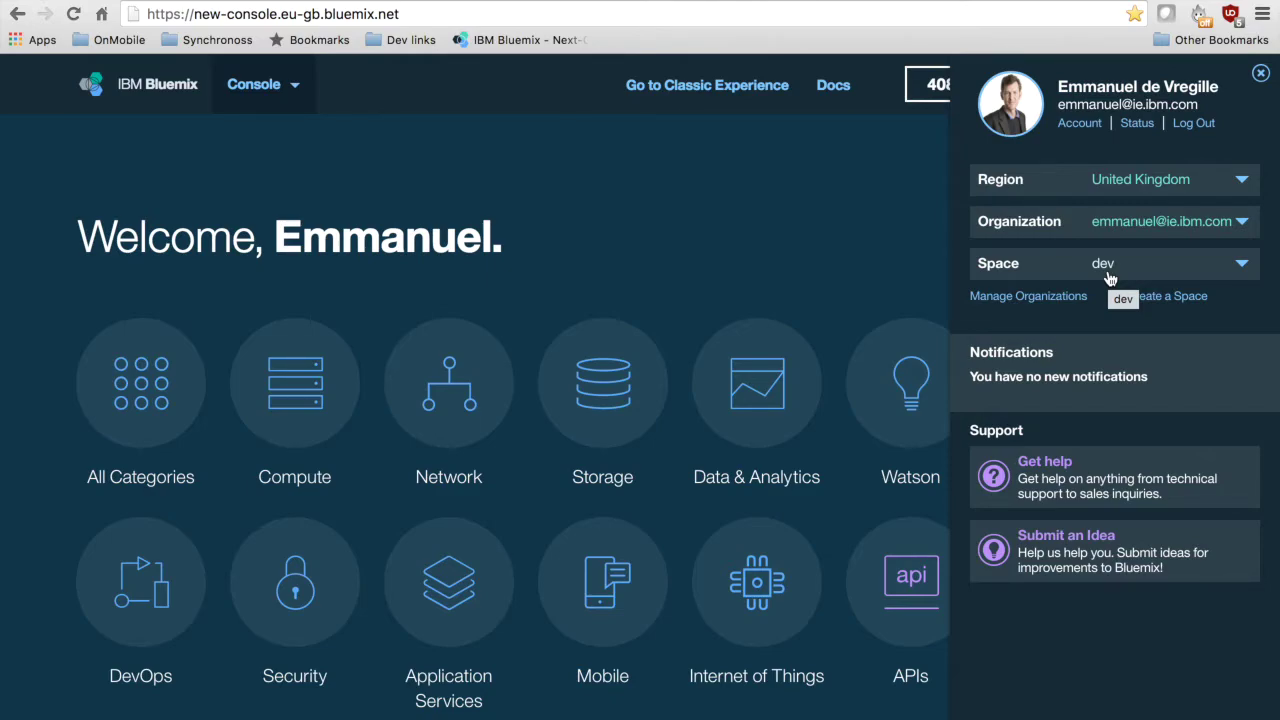
Open the account settings and review the Team Directory and Spending Notifications of the first listed account.
click(1082, 125)
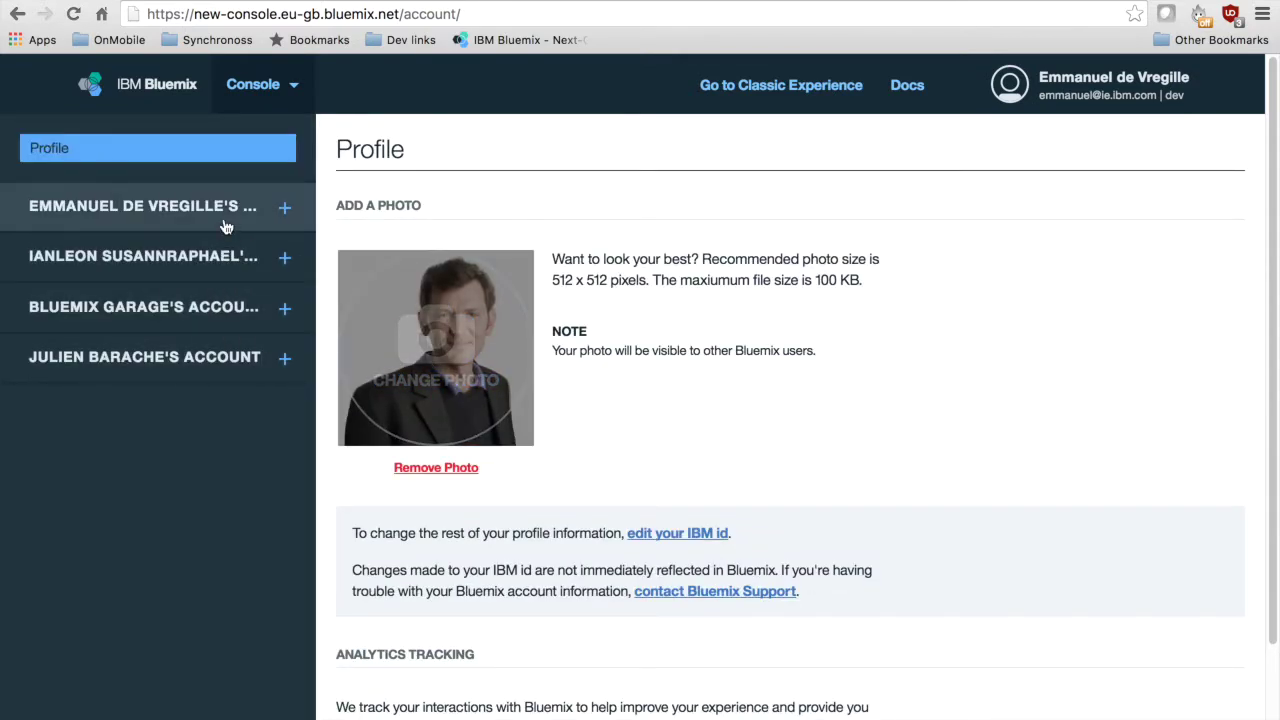
click(226, 226)
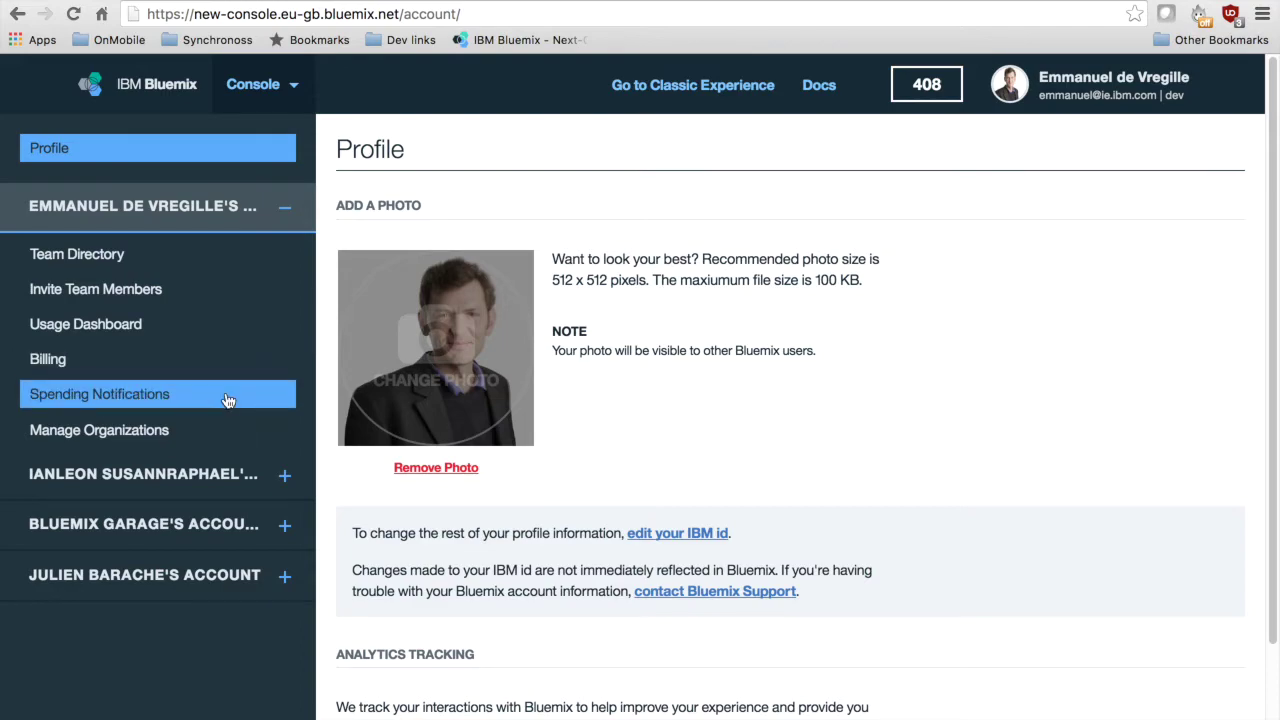
click(219, 262)
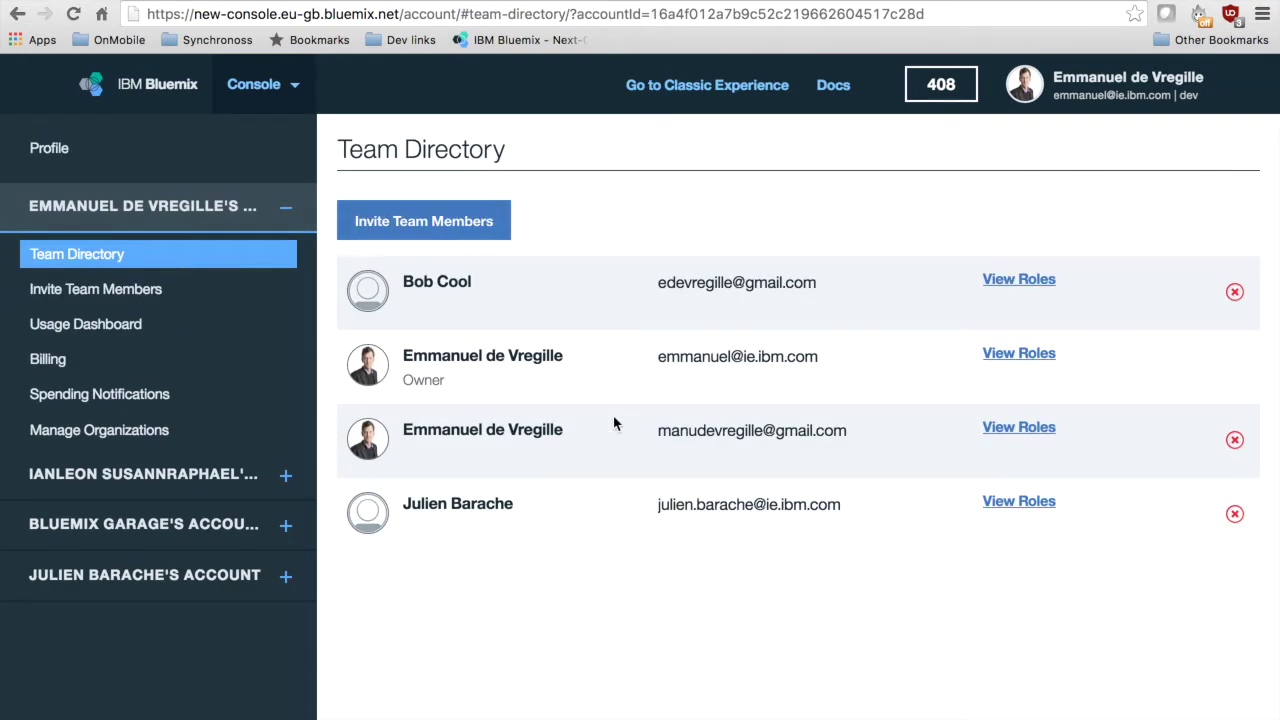
click(122, 400)
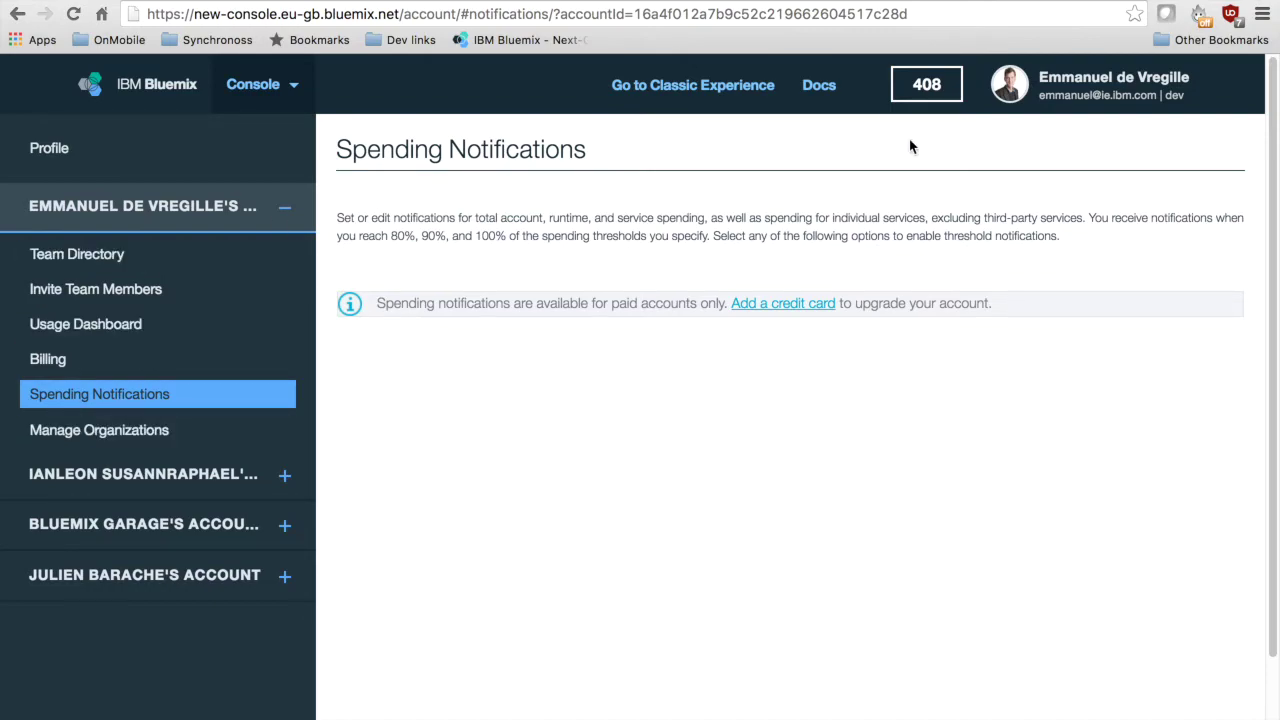
click(1128, 90)
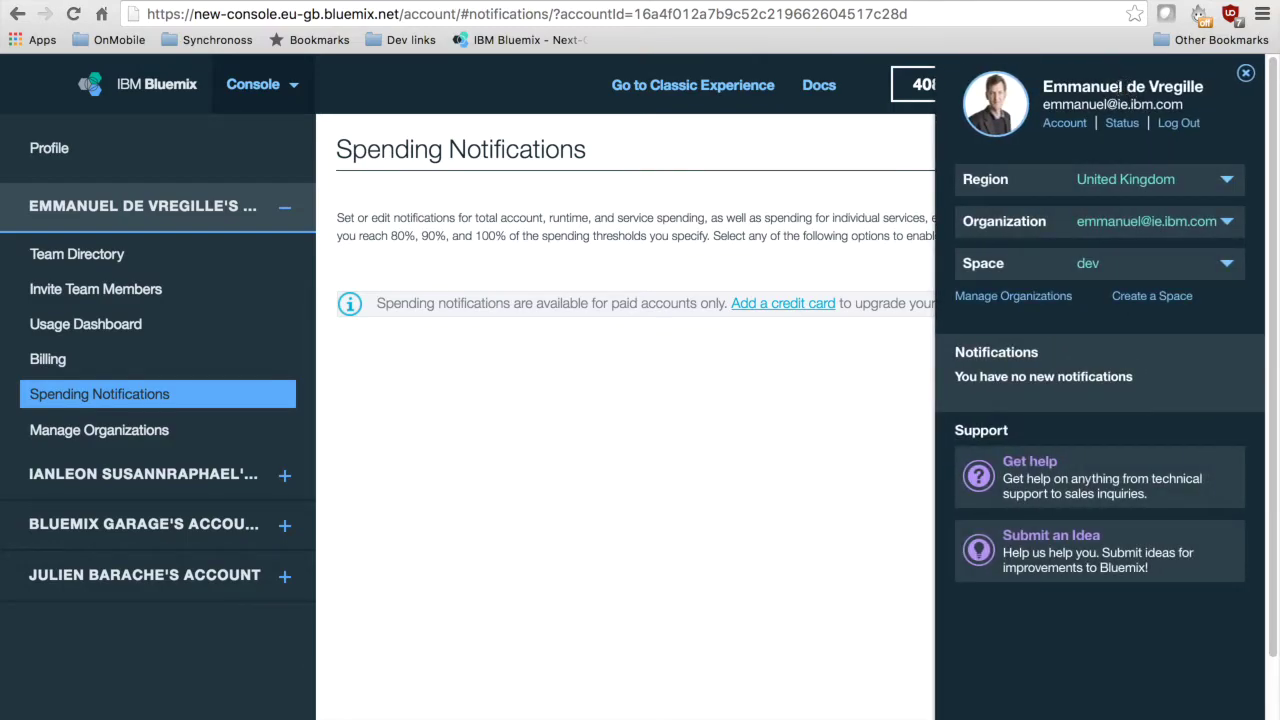
Examine the applications, containers, virtual servers and services on the console's All Categories dashboard.
click(140, 100)
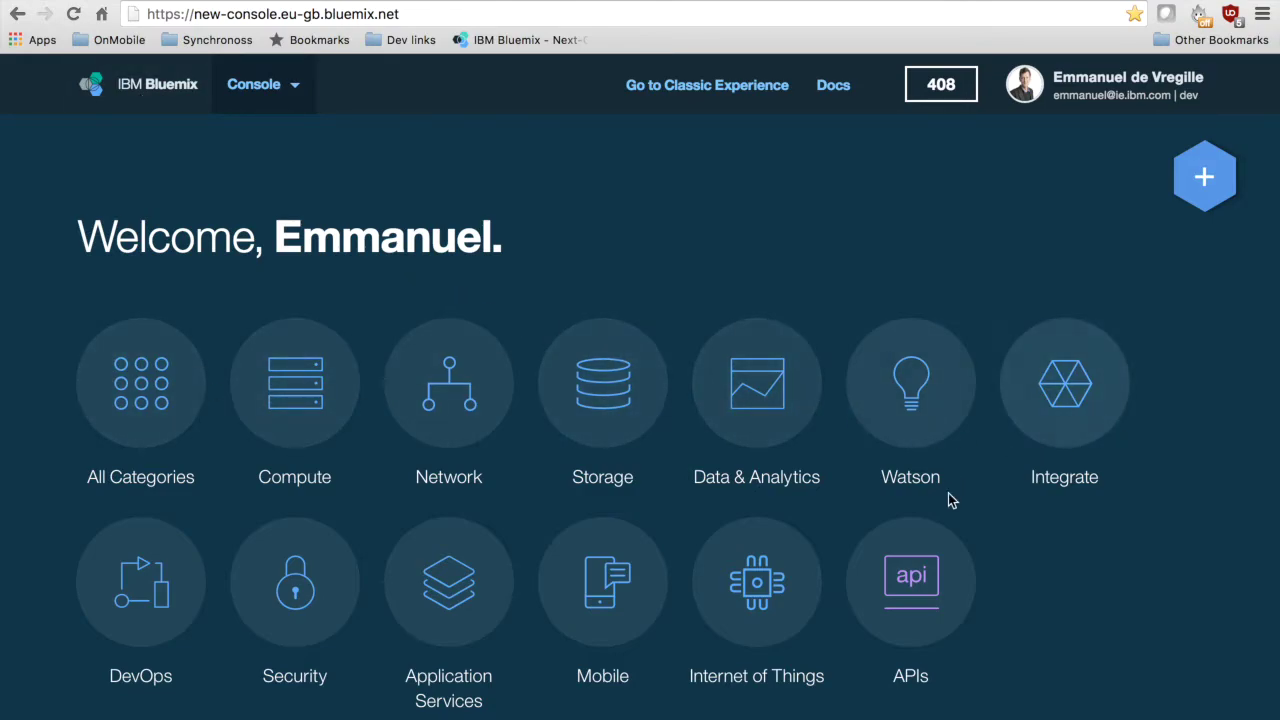
click(131, 400)
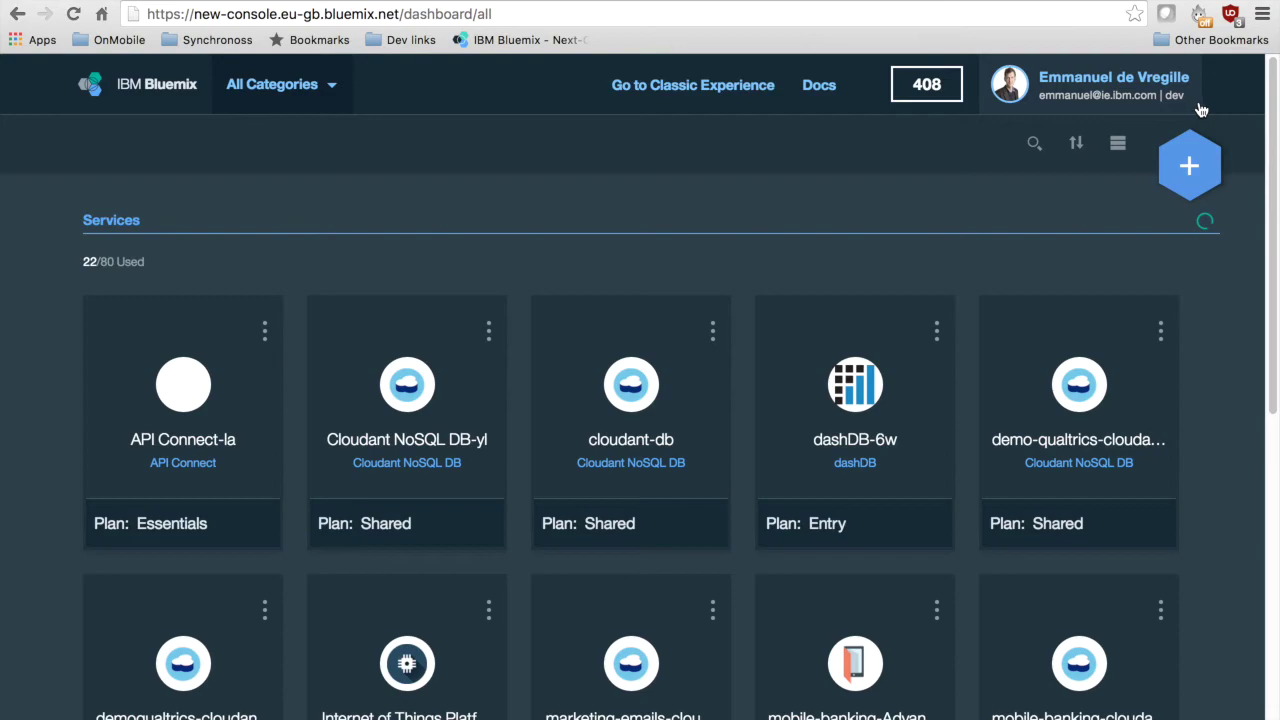
scroll(1020, 271, down, 1)
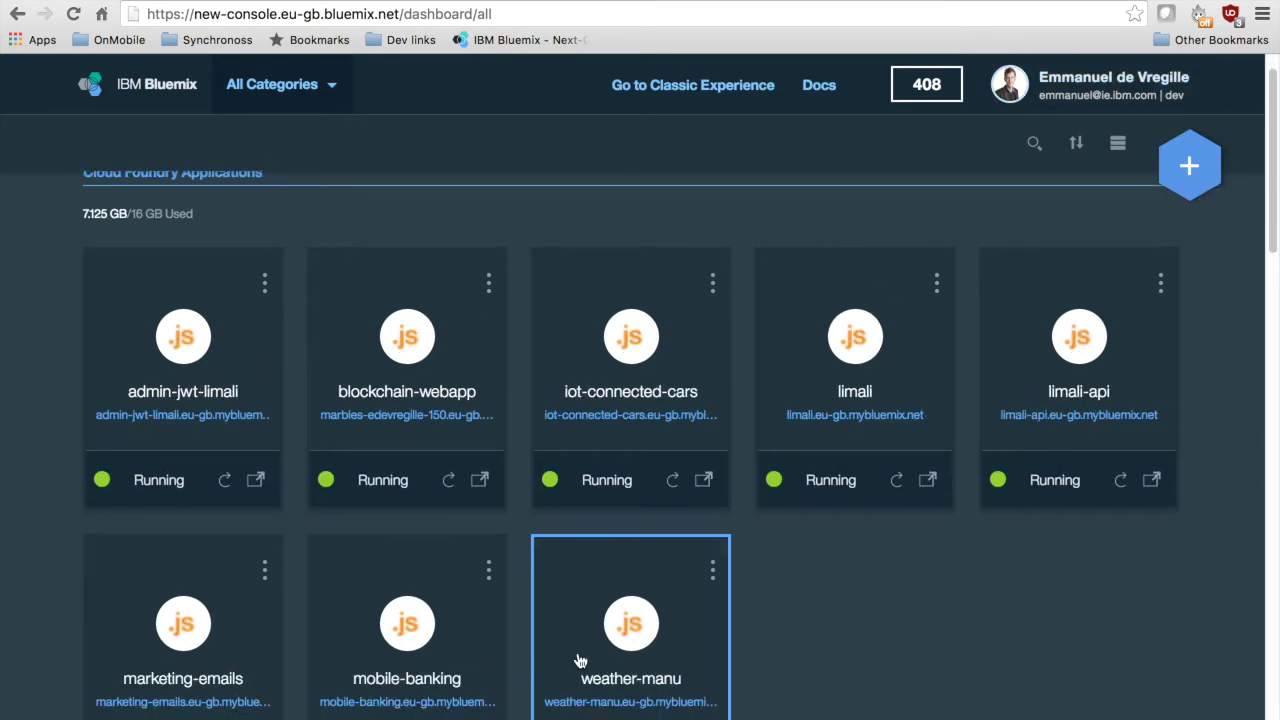
scroll(580, 672, down, 1)
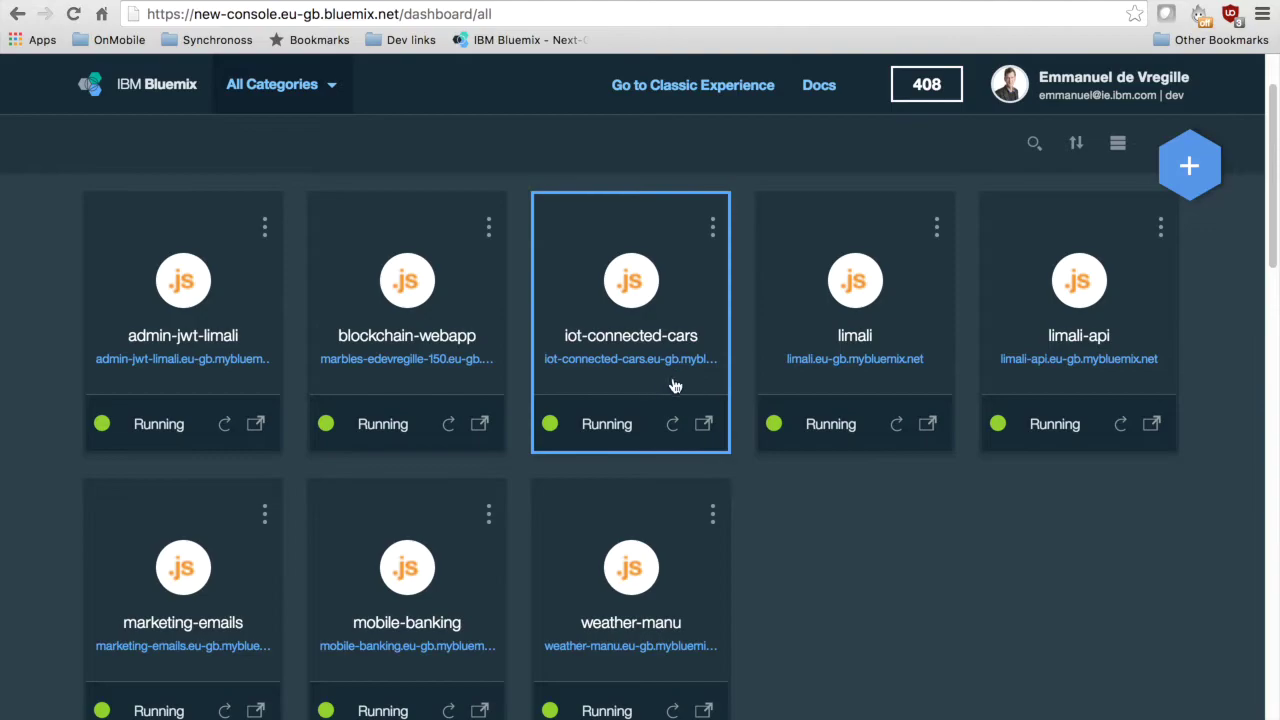
scroll(708, 494, down, 1)
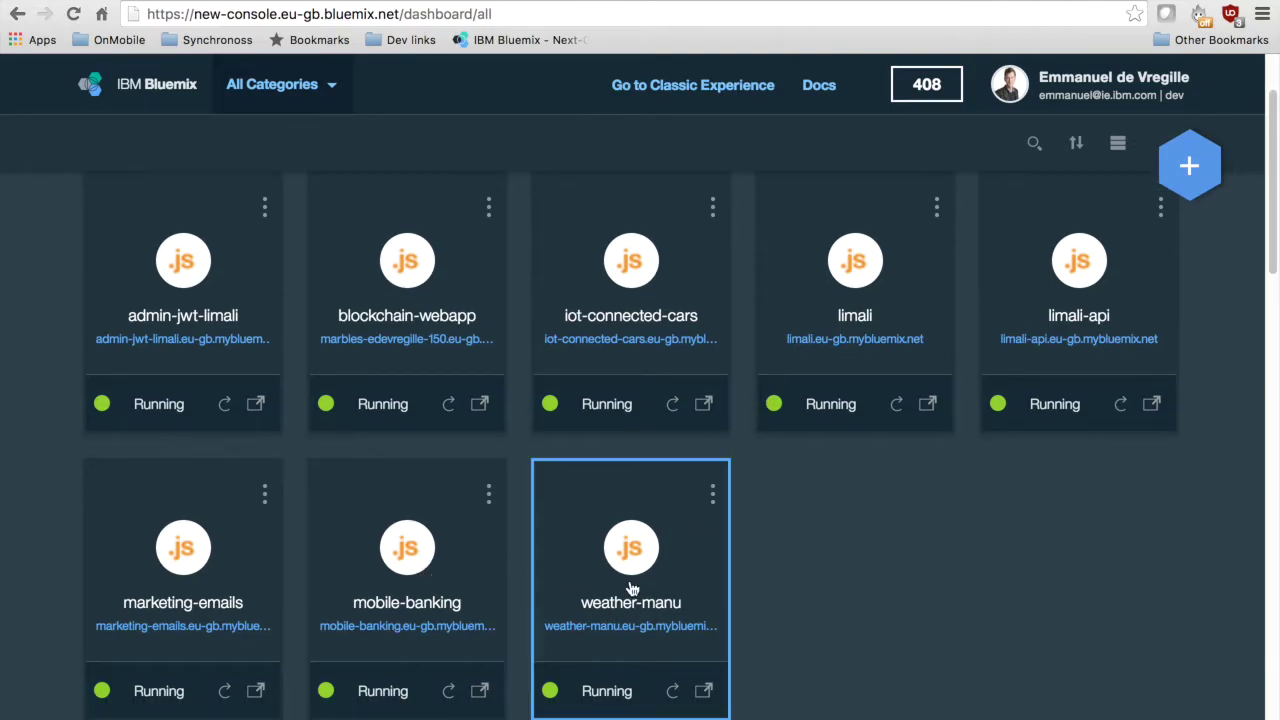
scroll(645, 586, down, 5)
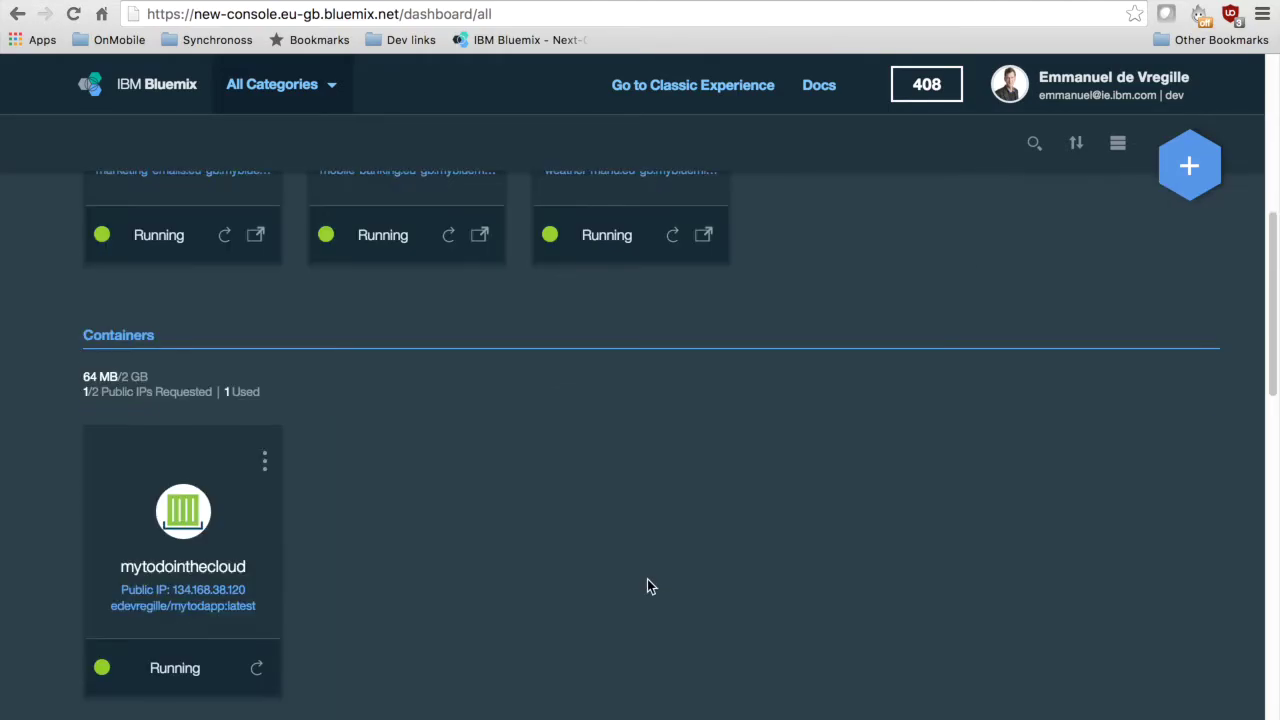
scroll(647, 586, down, 3)
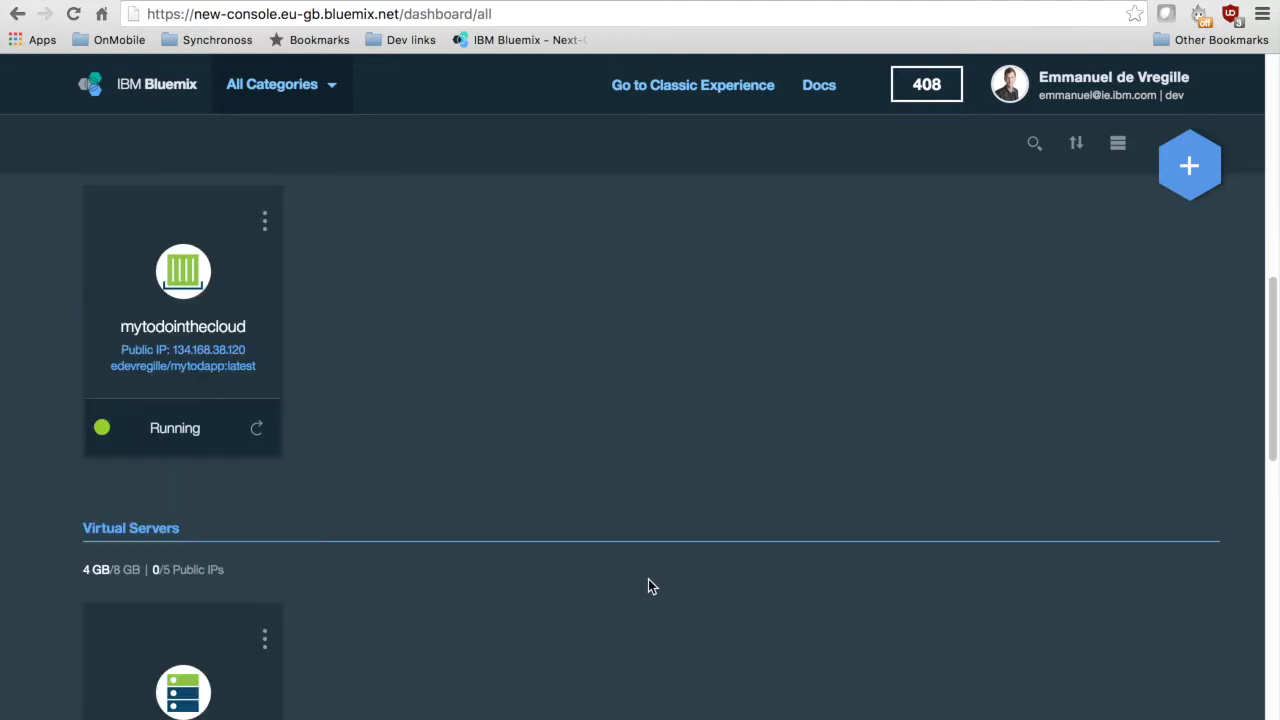
scroll(204, 406, down, 1)
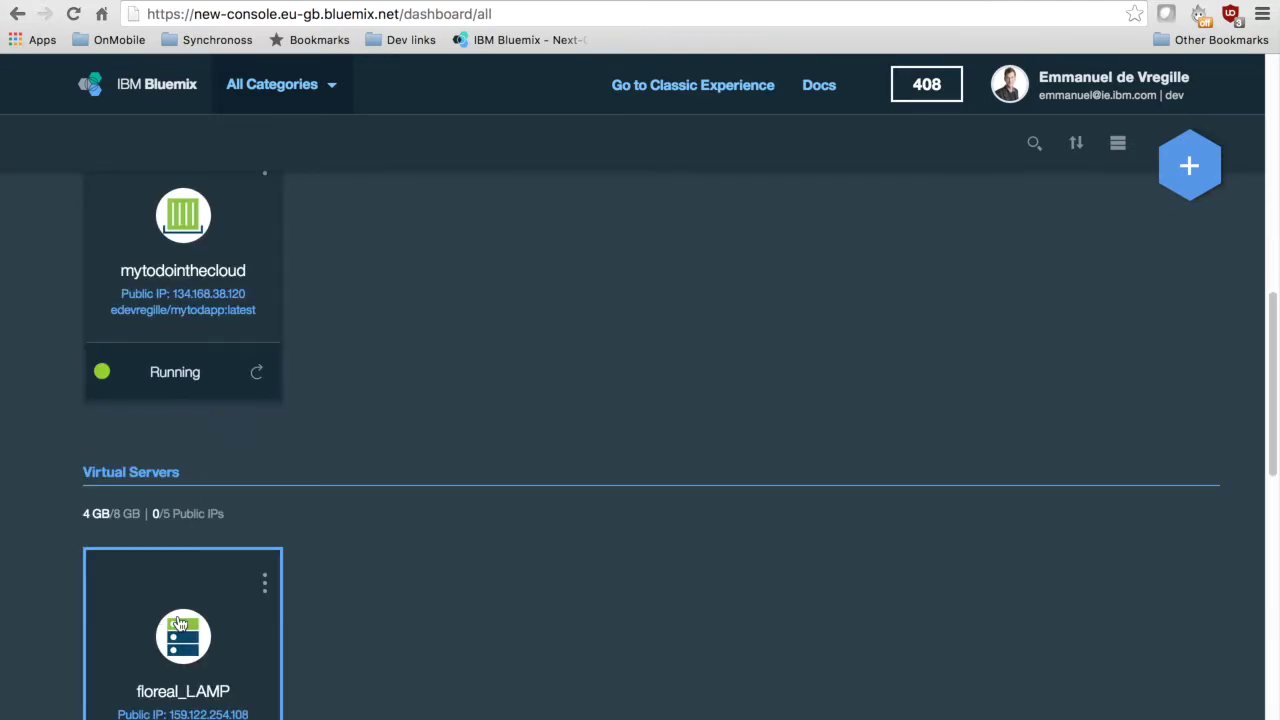
scroll(180, 624, down, 4)
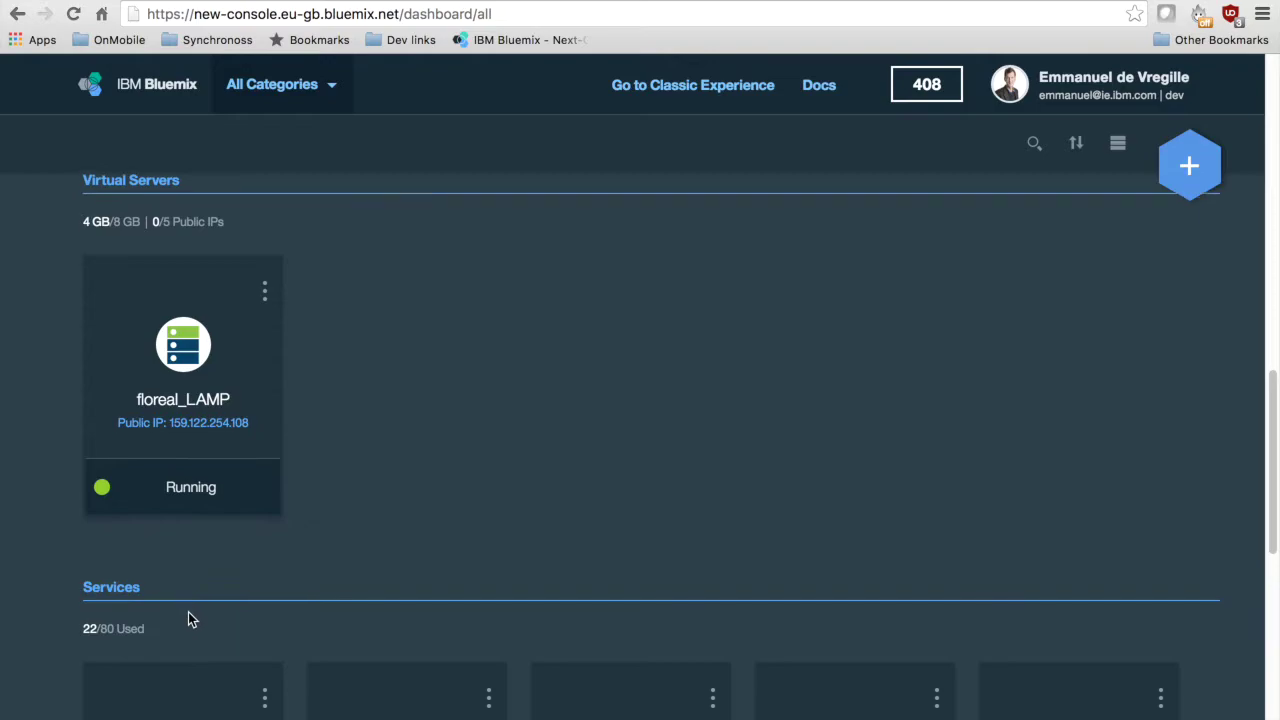
scroll(191, 619, down, 4)
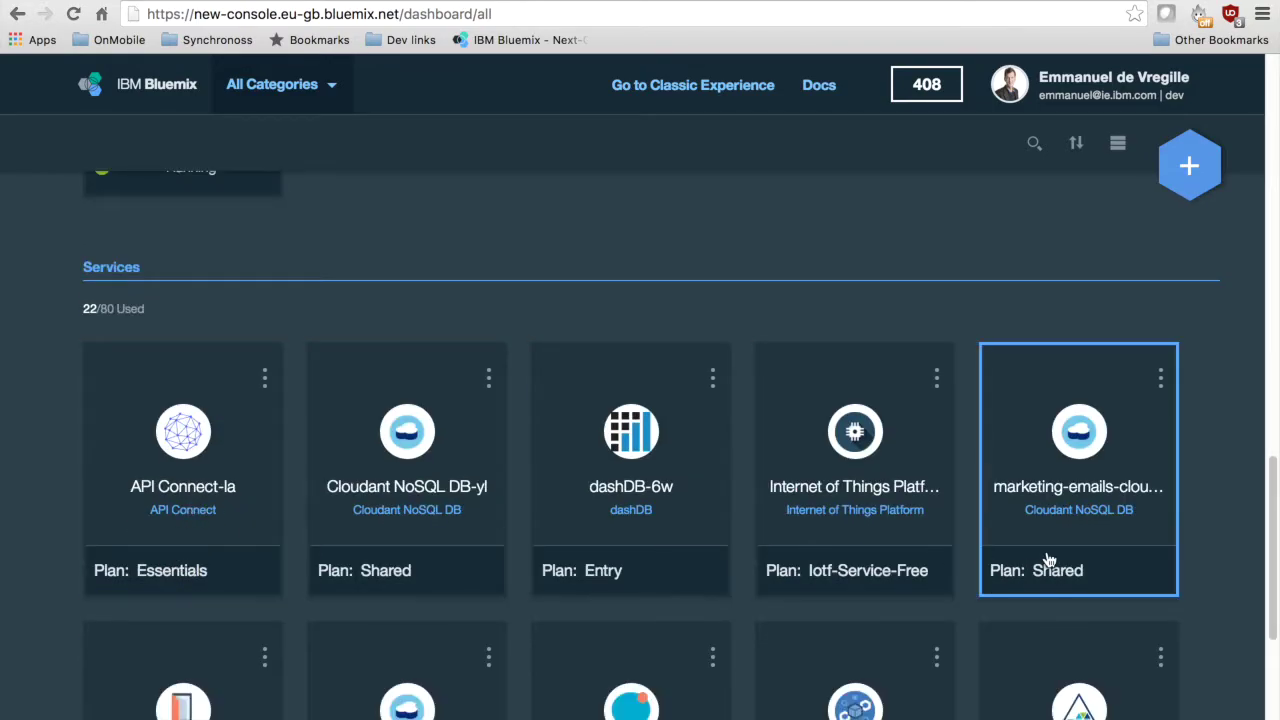
scroll(1048, 560, down, 2)
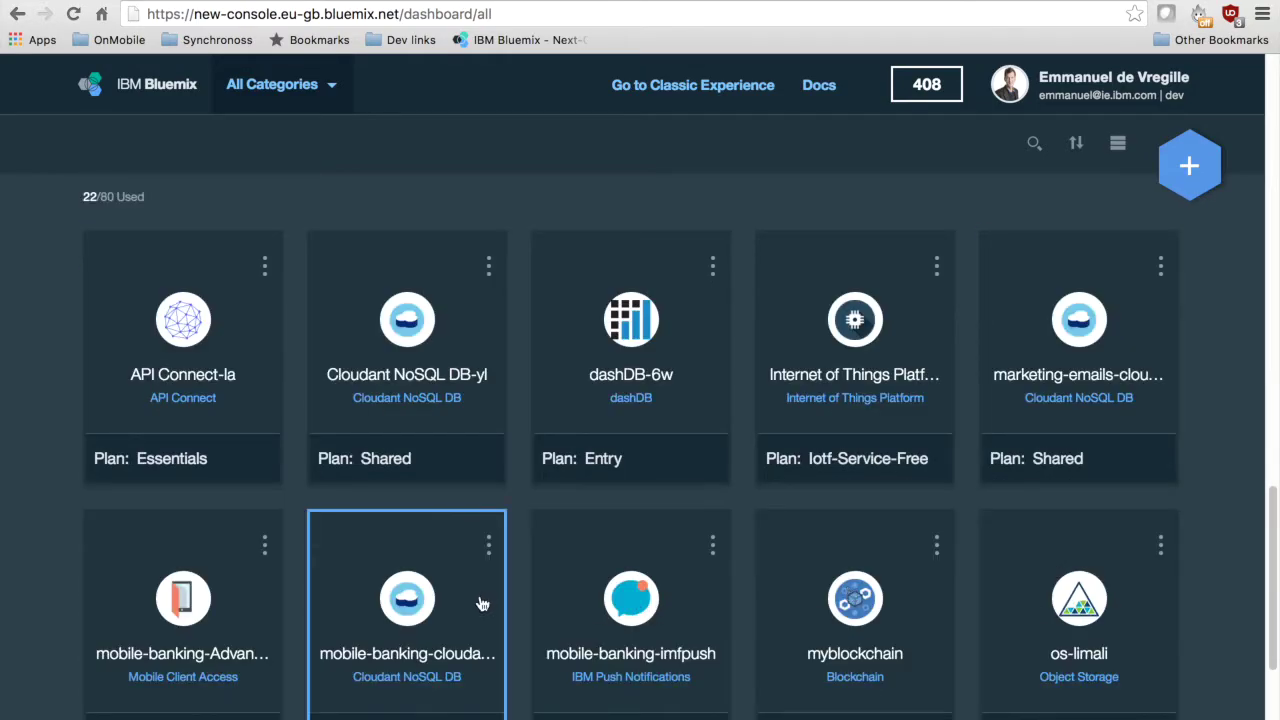
scroll(390, 606, down, 4)
scroll(410, 596, up, 9)
scroll(418, 588, up, 15)
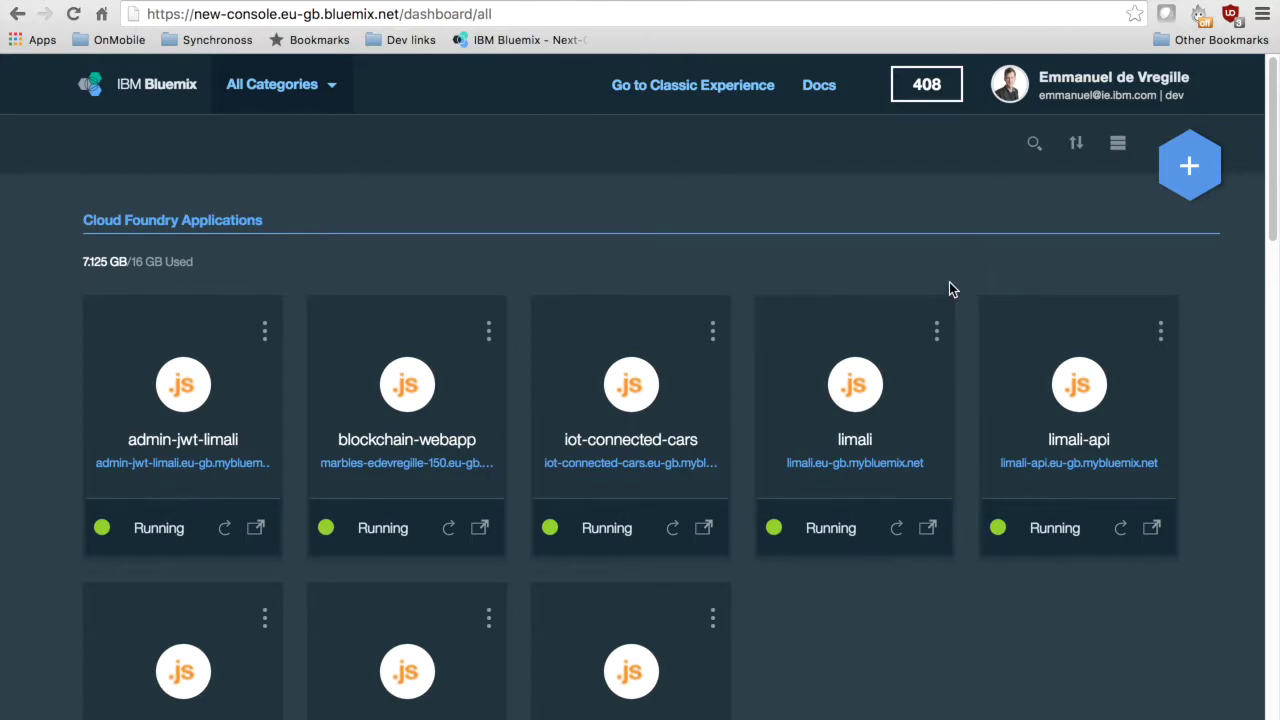
Start creating a Cloud Foundry application from the Compute category of the catalog.
scroll(951, 289, down, 1)
click(1210, 165)
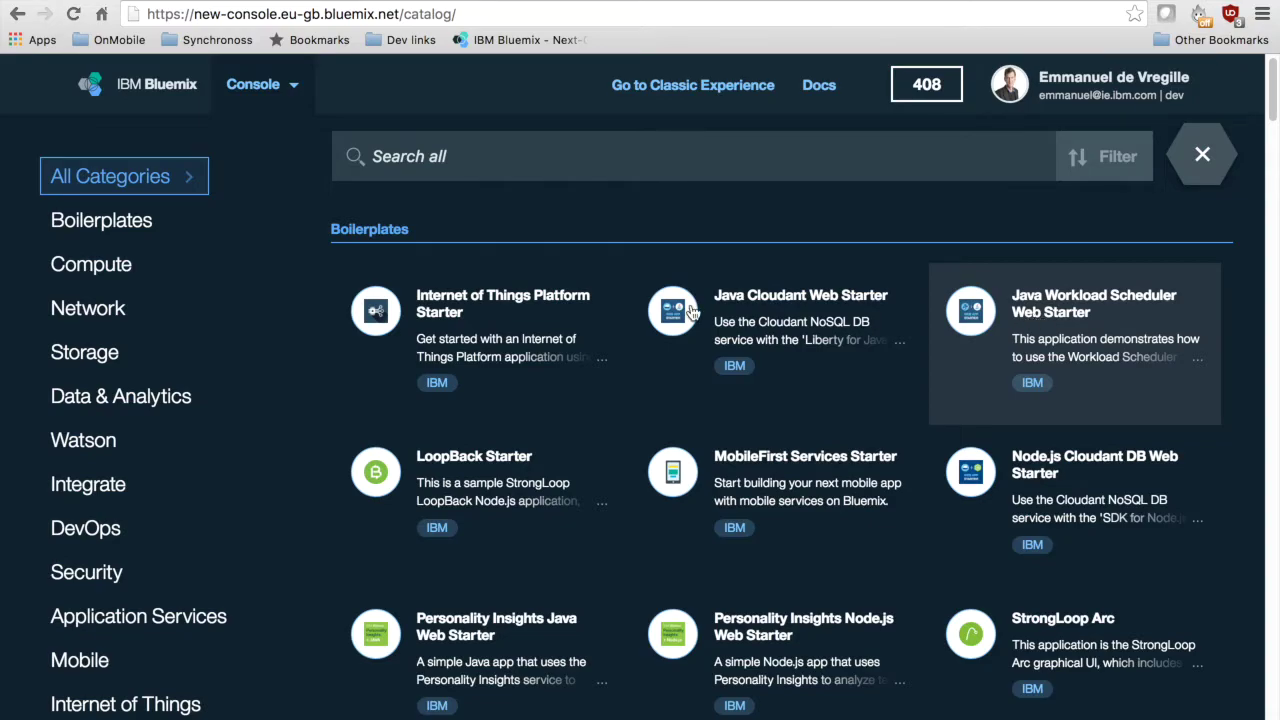
click(128, 266)
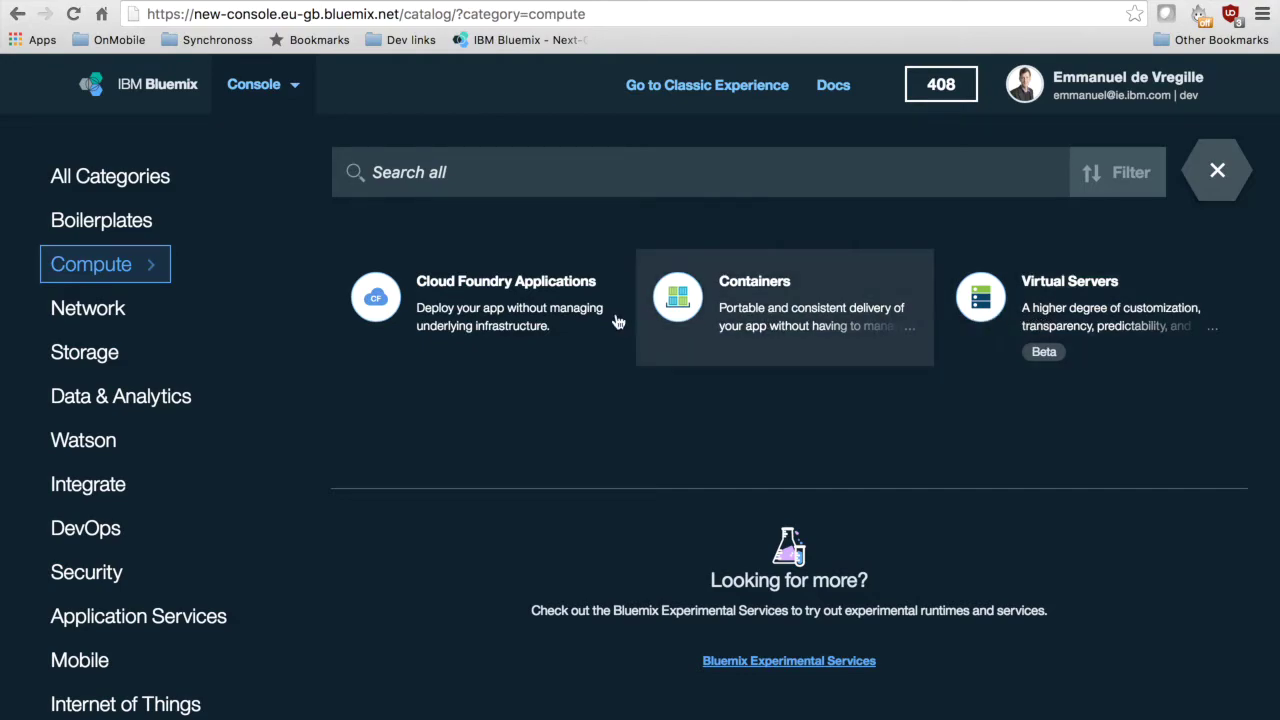
click(530, 319)
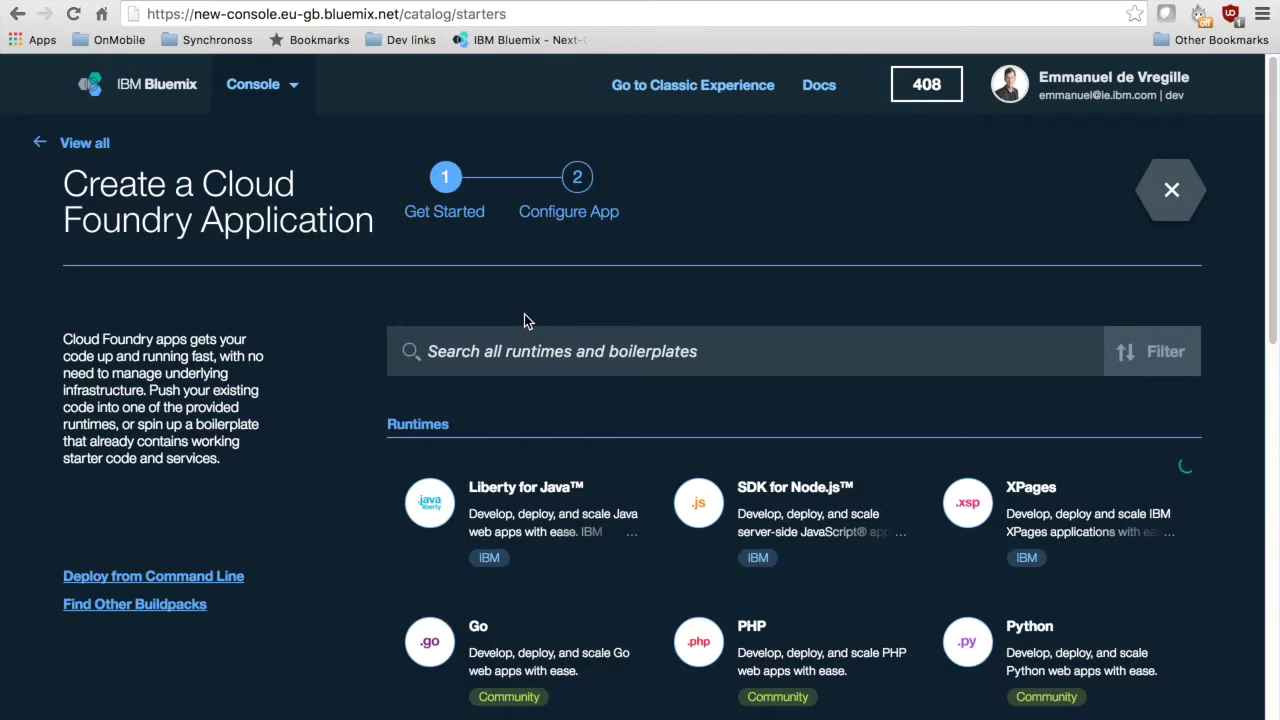
Examine the runtimes offered for a Cloud Foundry application, along with the command-line deployment and other buildpack options.
scroll(524, 314, down, 1)
scroll(530, 317, down, 1)
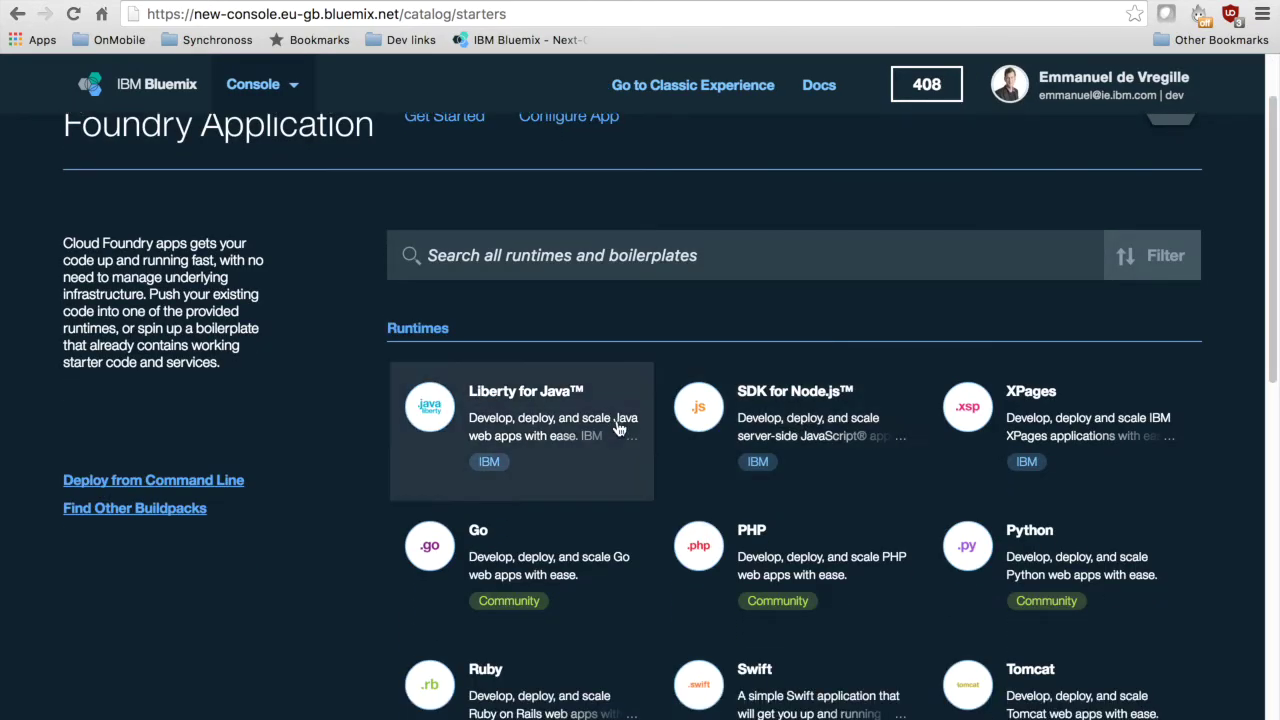
scroll(720, 428, down, 1)
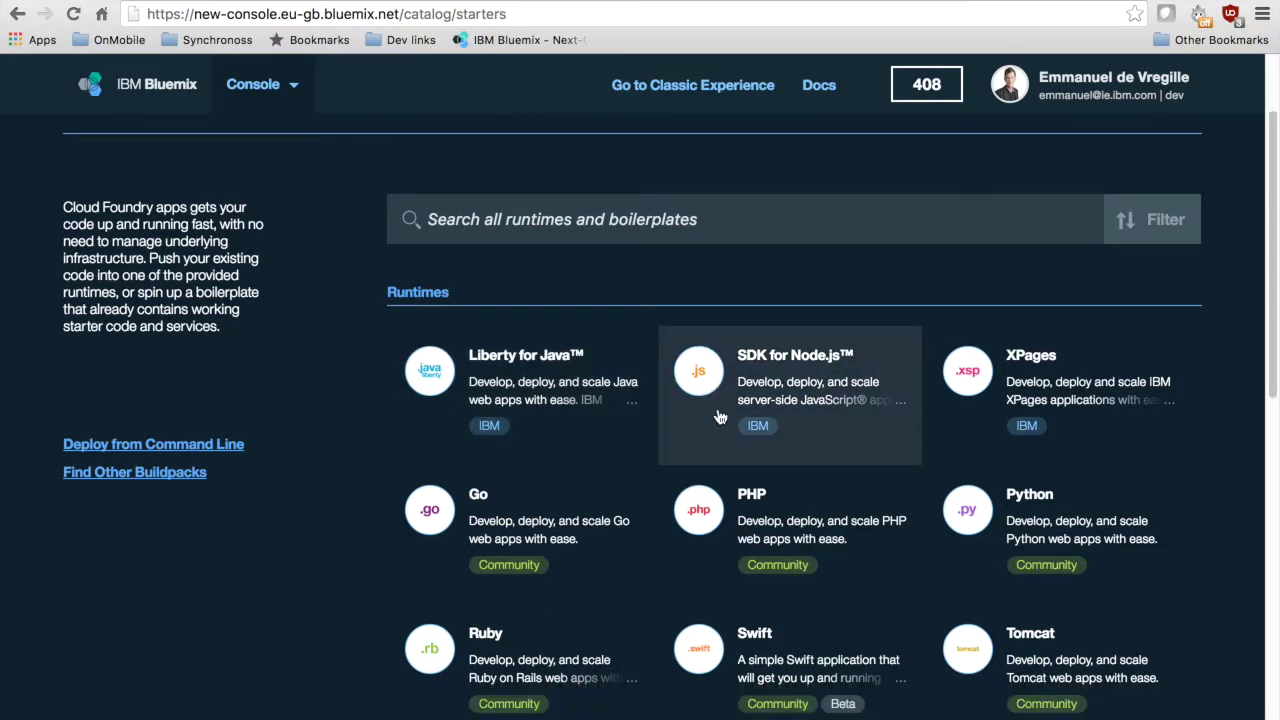
scroll(523, 397, down, 1)
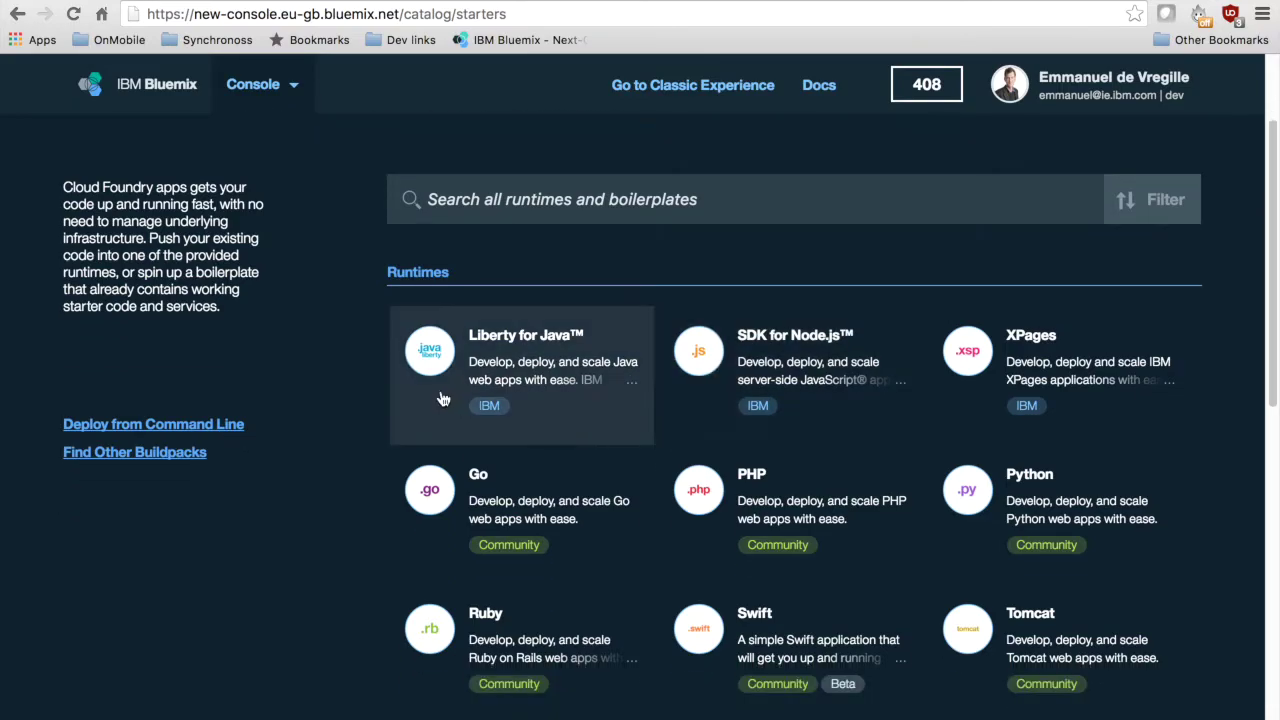
scroll(893, 453, down, 1)
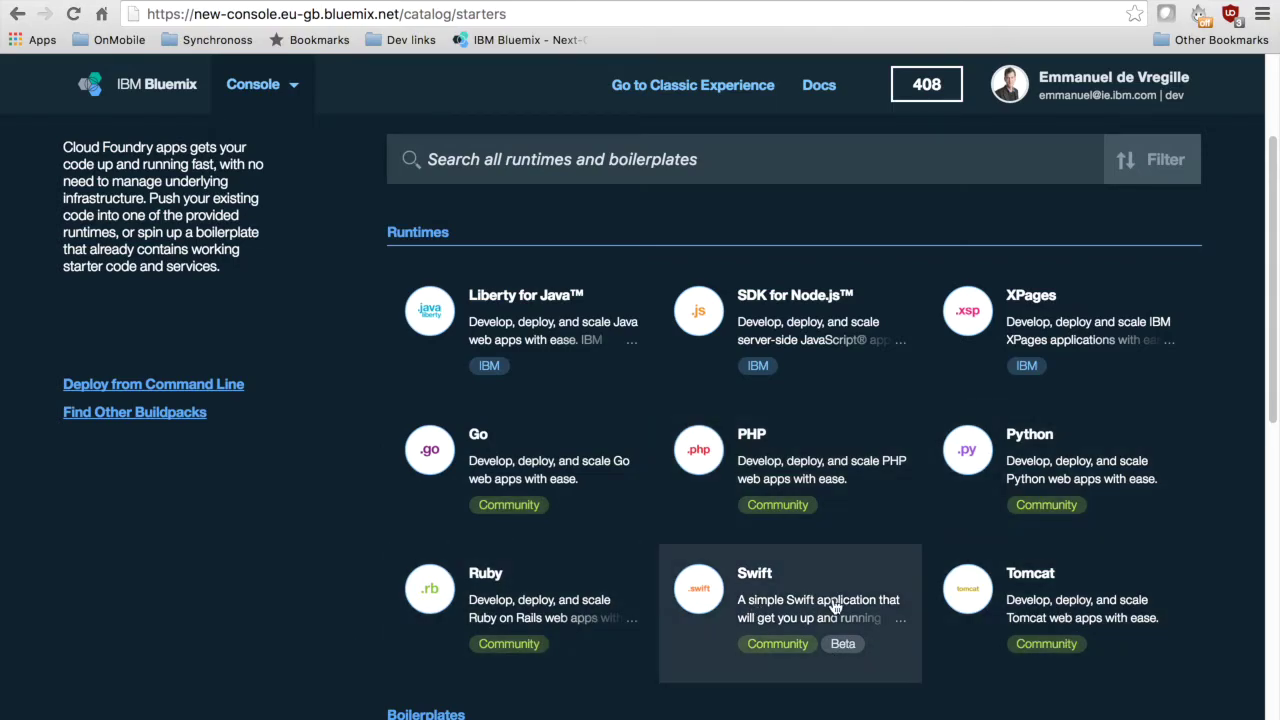
scroll(1000, 614, down, 1)
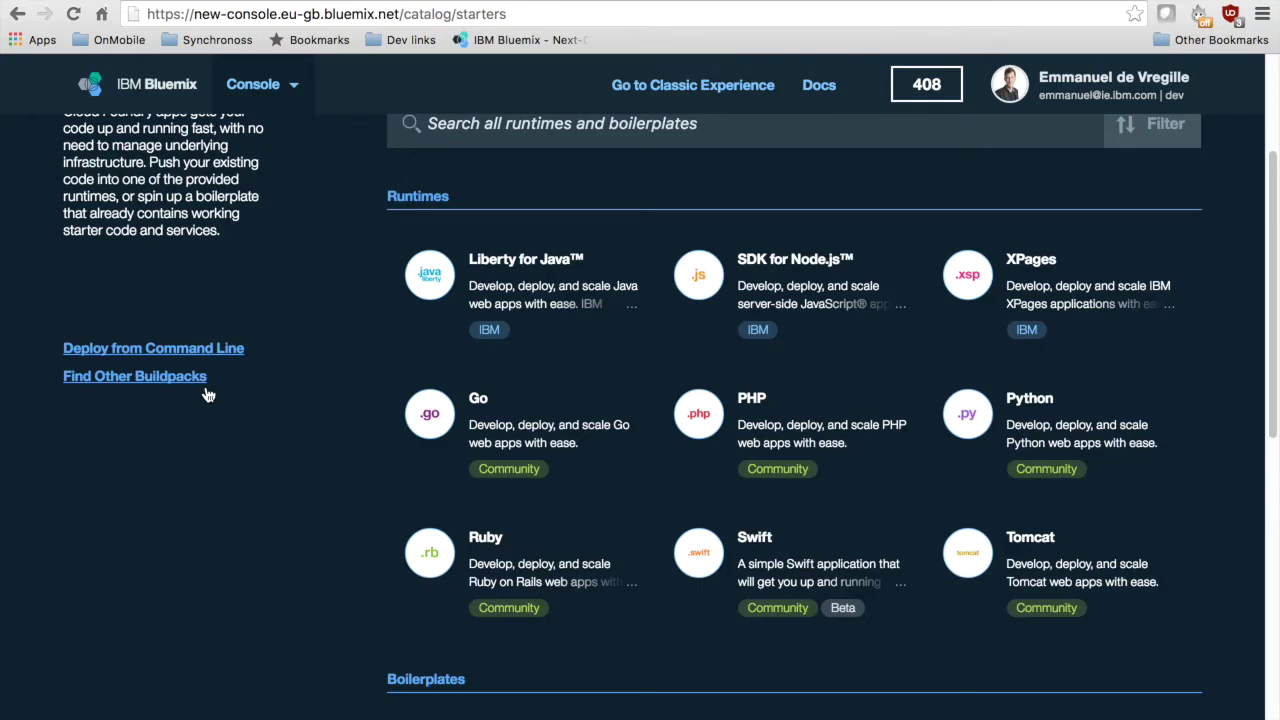
scroll(735, 405, down, 1)
scroll(735, 403, up, 1)
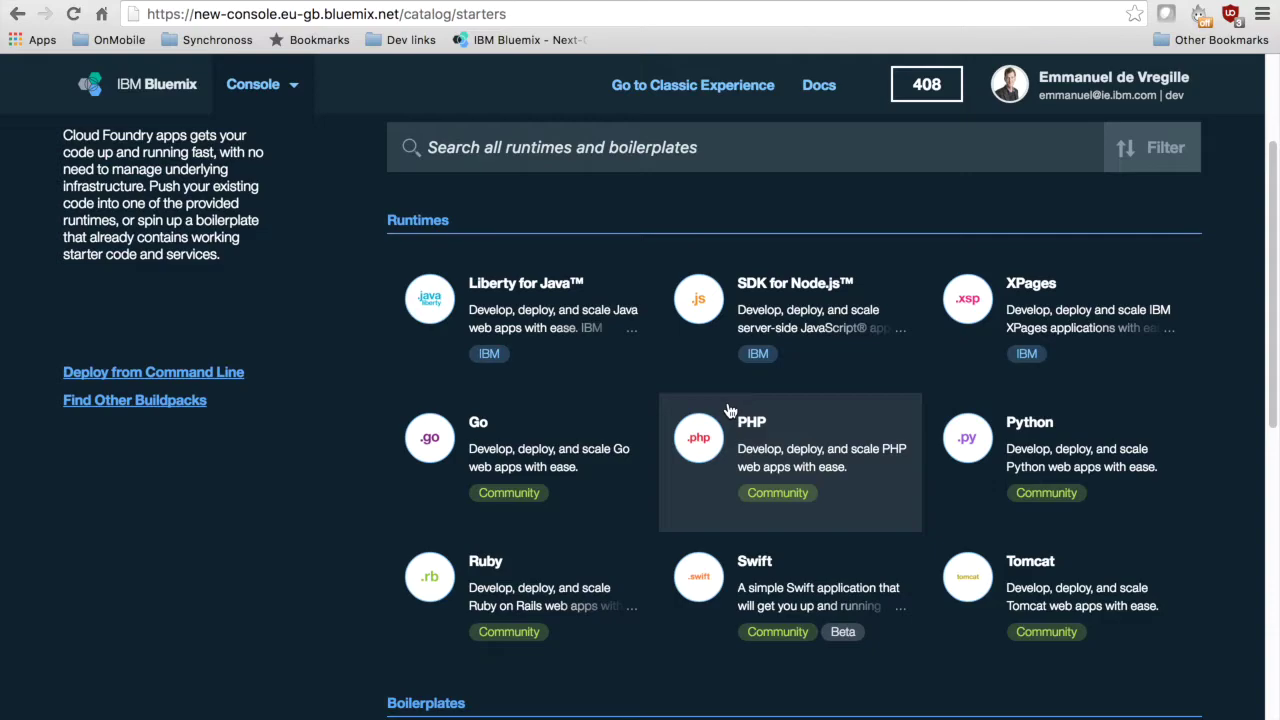
scroll(728, 415, up, 1)
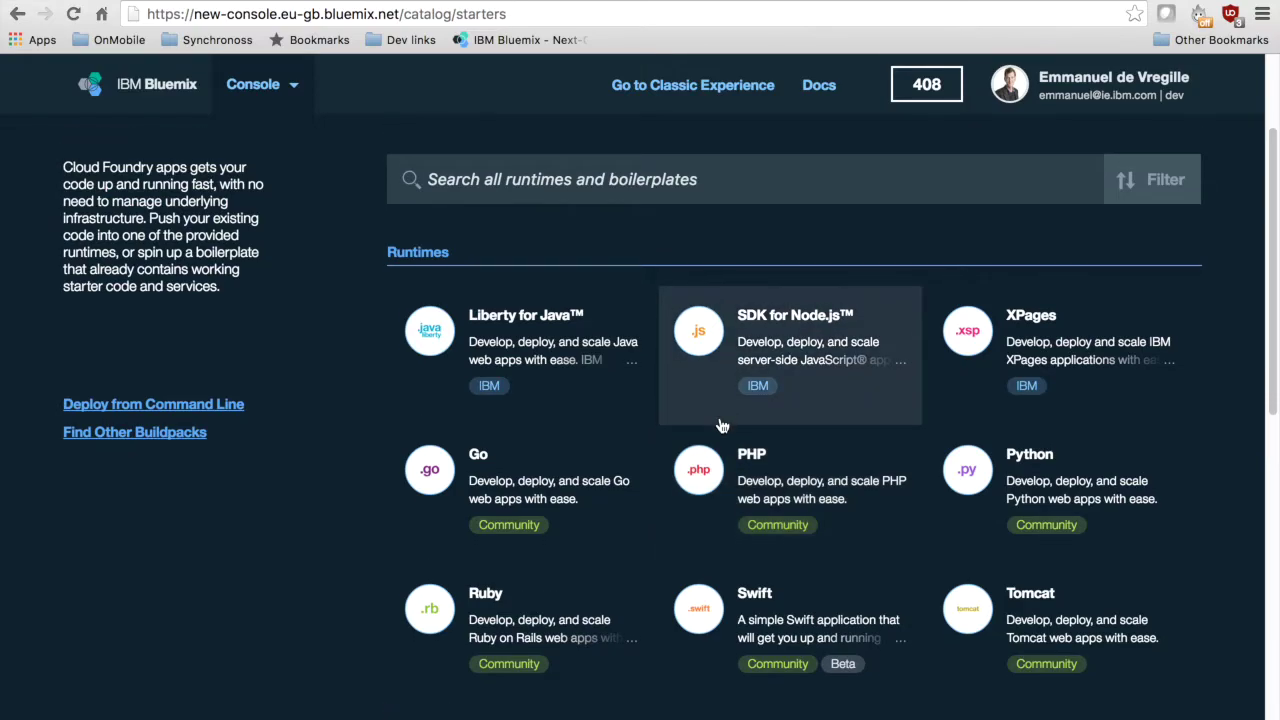
Choose the SDK for Node.js runtime and name the new app todomanuapp.
click(716, 361)
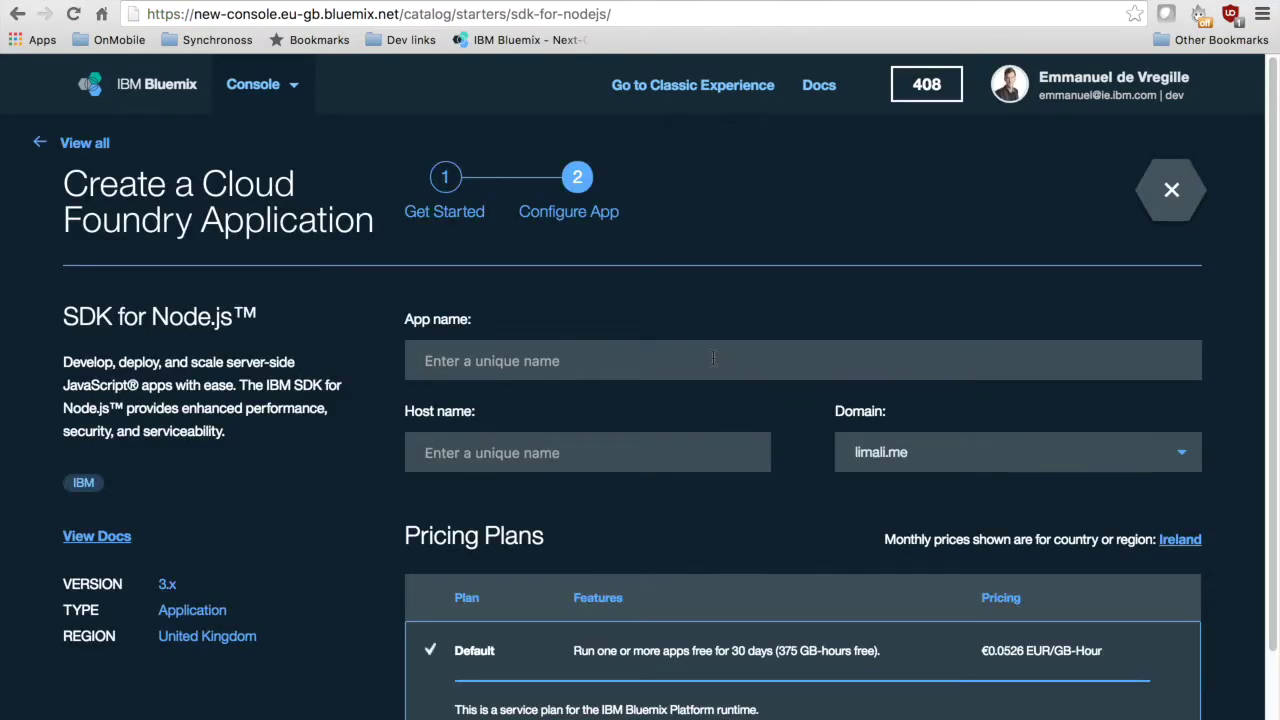
click(582, 361)
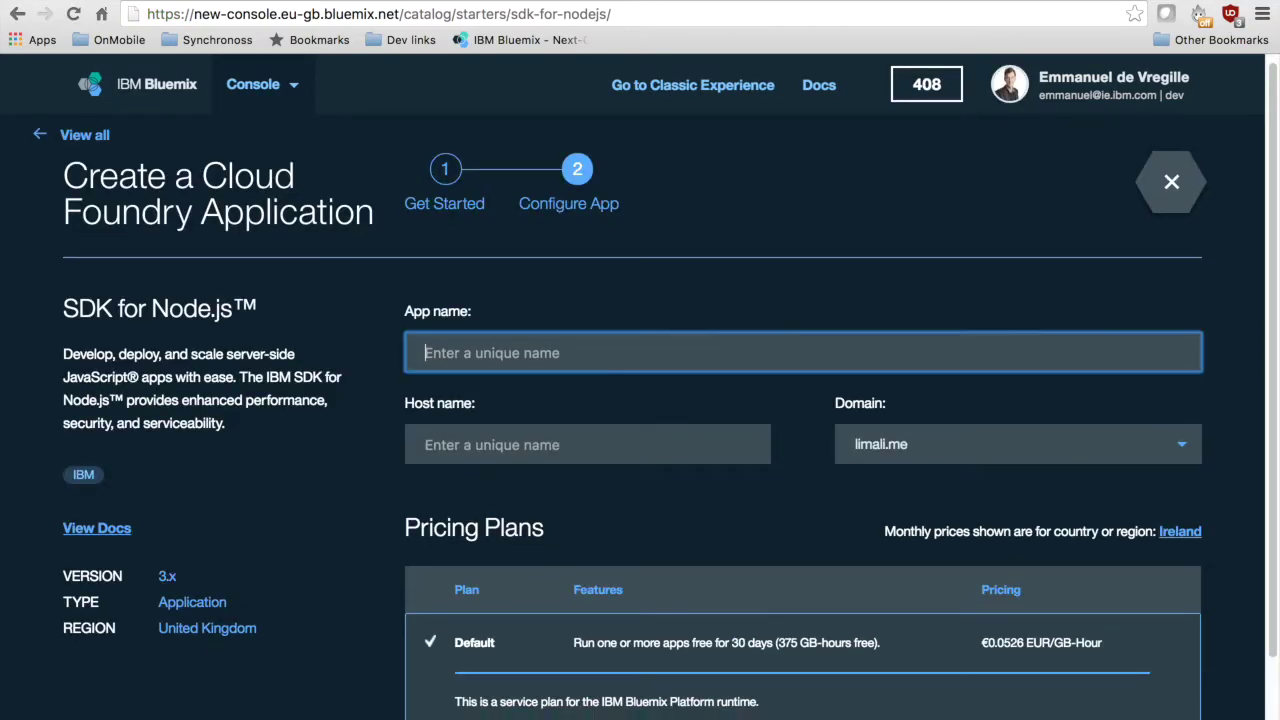
text(todomany)
key(BackSpace)
text(uapp)
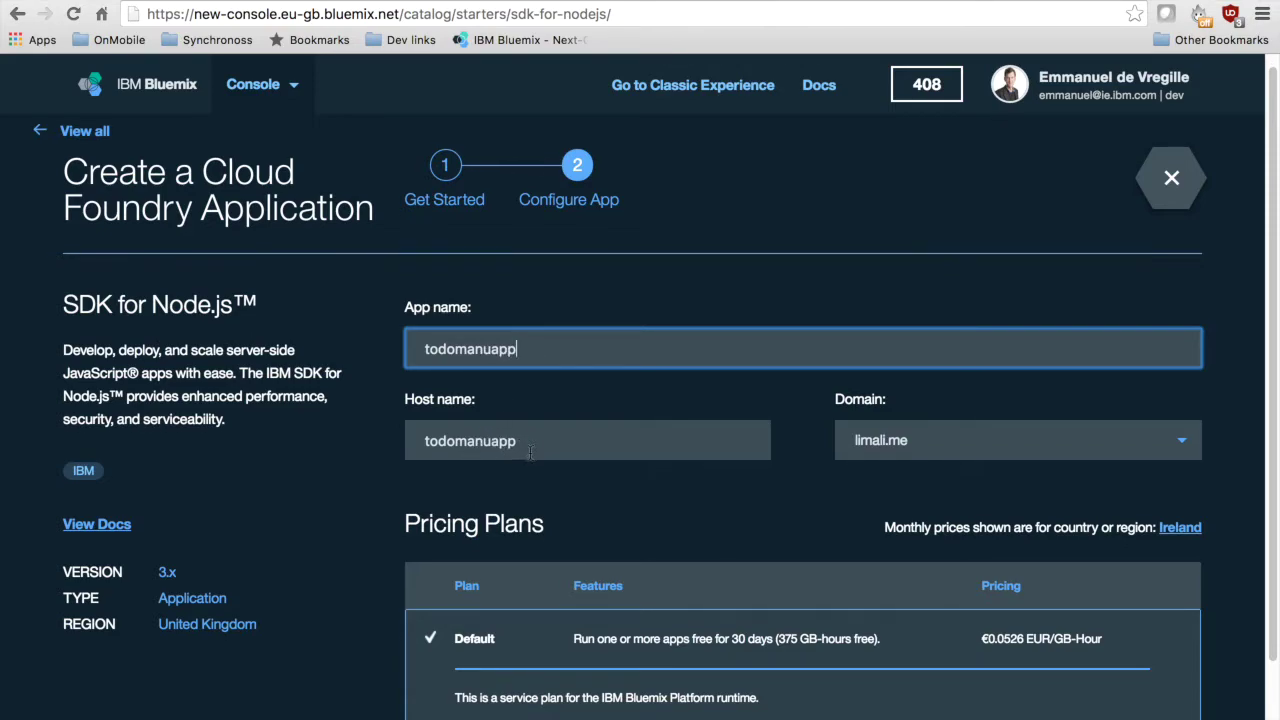
Set the app's domain to eu-gb.mybluemix.net and create the application on the Default pricing plan.
scroll(800, 445, down, 1)
click(940, 436)
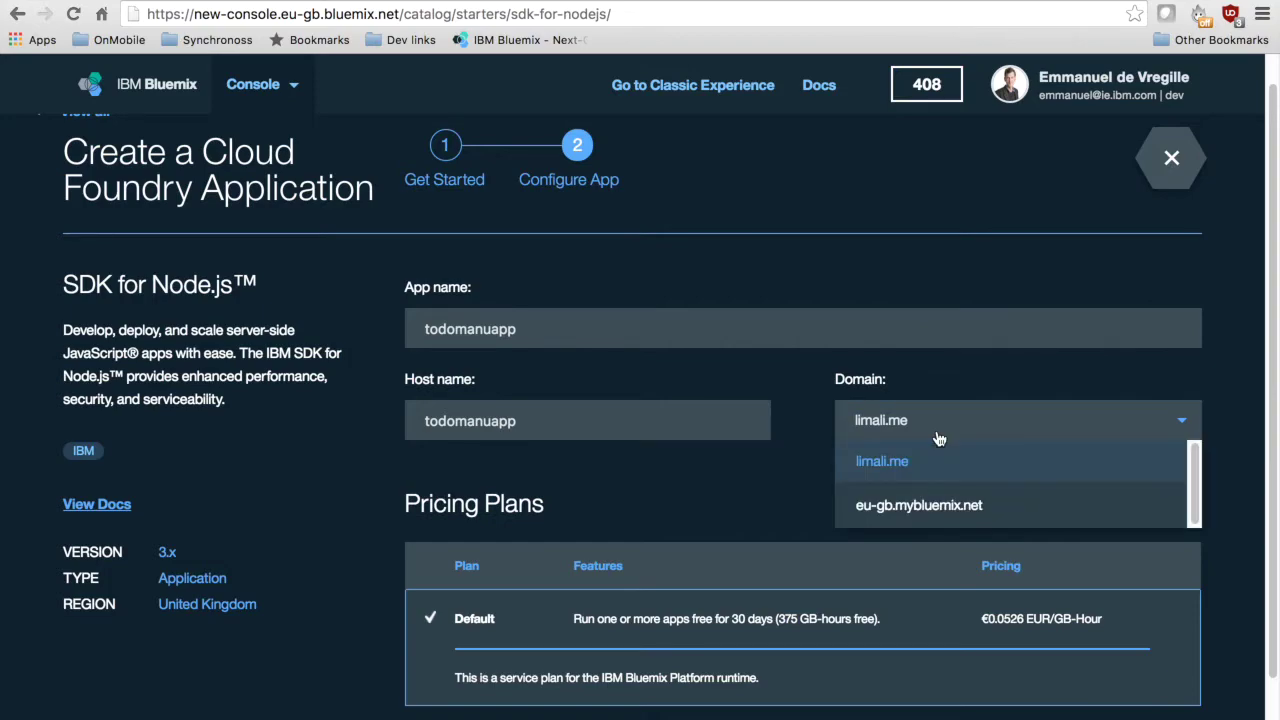
click(926, 506)
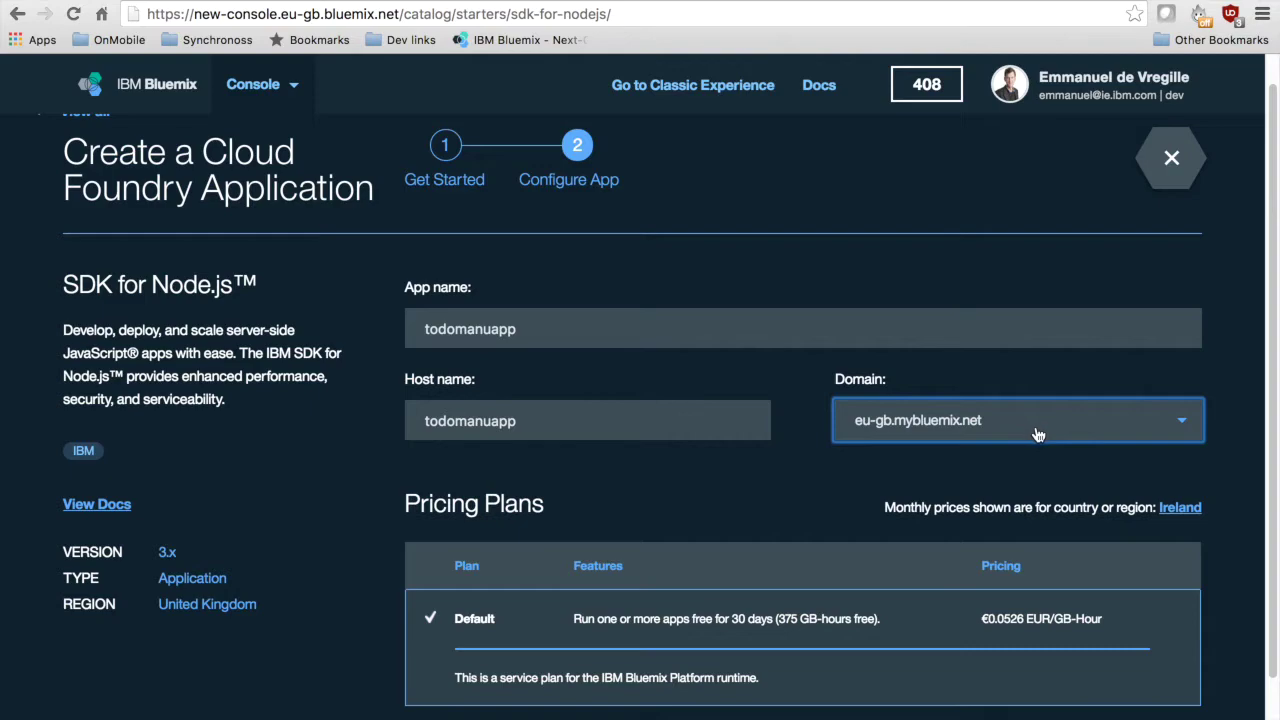
scroll(1040, 440, down, 1)
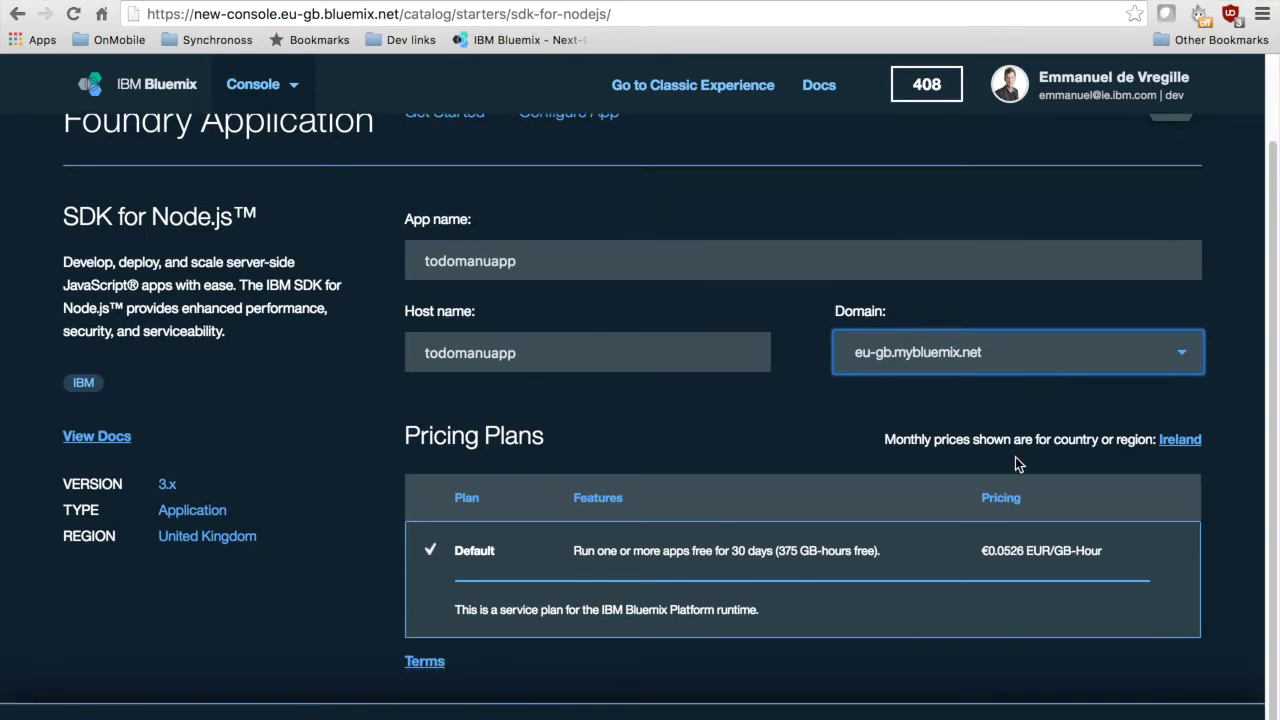
scroll(1020, 463, down, 1)
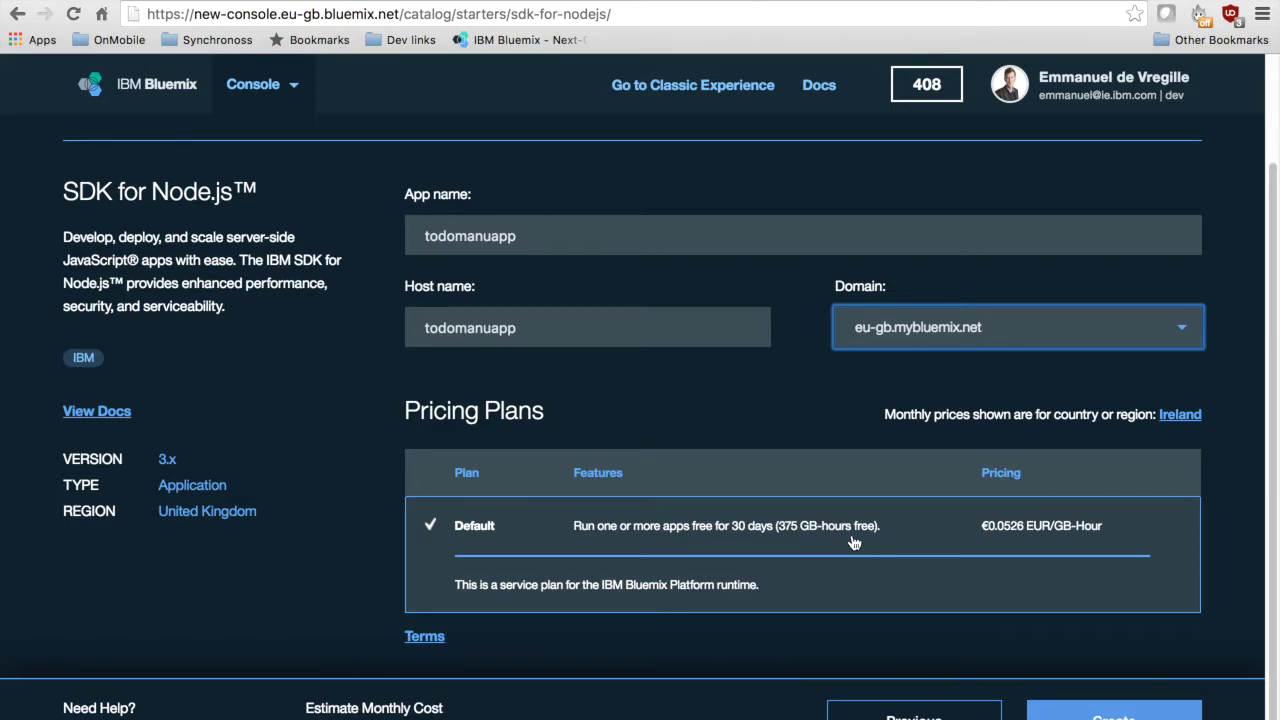
click(1080, 716)
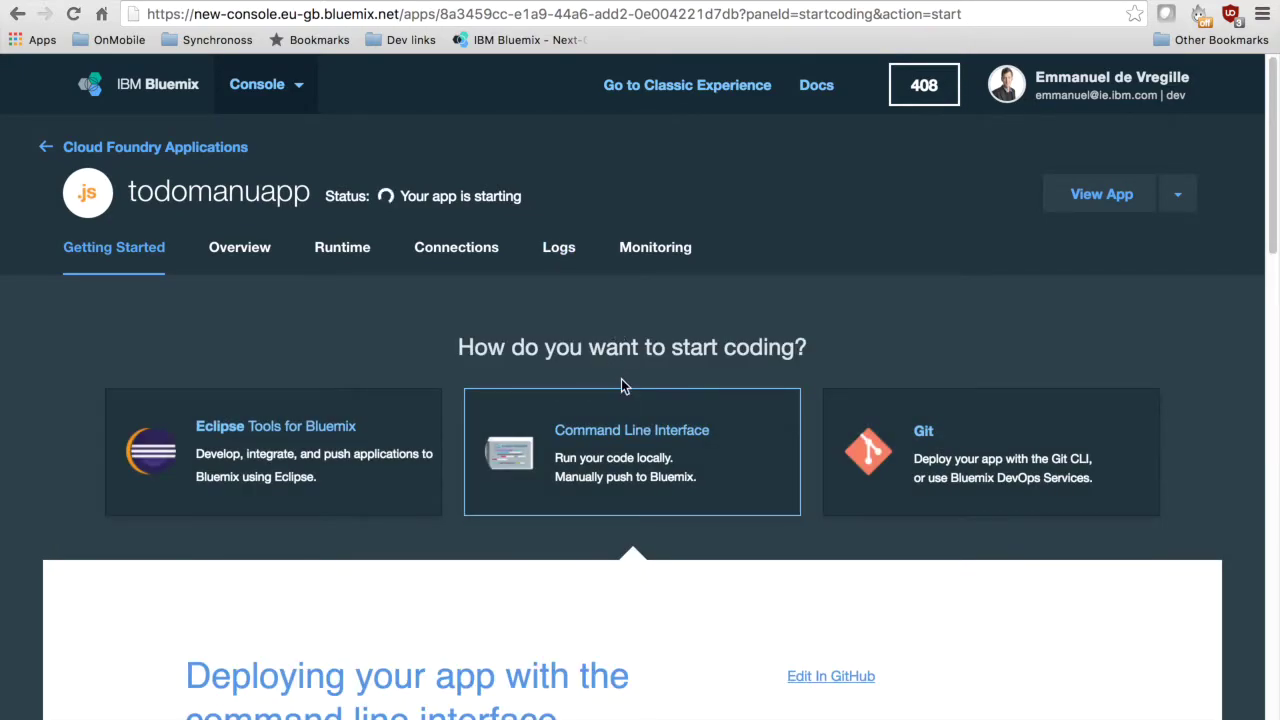
Examine the start-coding options and command-line deployment instructions for todomanuapp, as well as its runtime overview.
scroll(630, 392, down, 1)
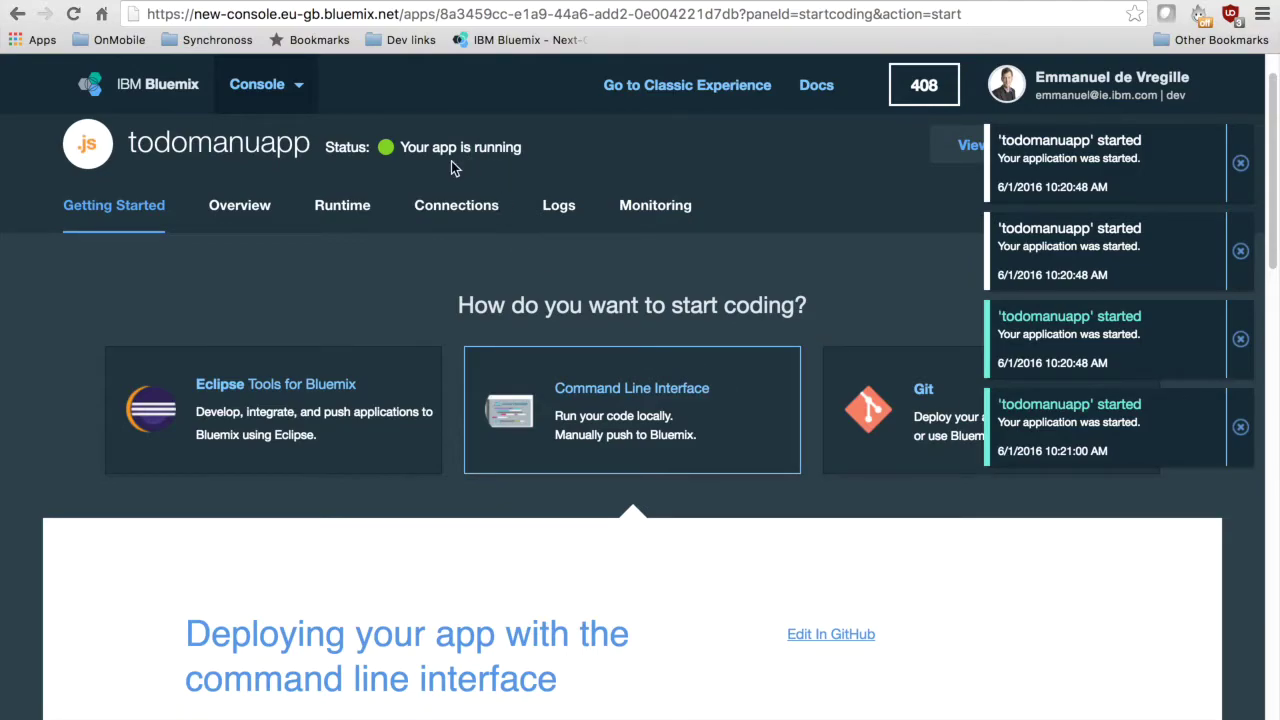
scroll(558, 330, down, 2)
scroll(688, 342, down, 1)
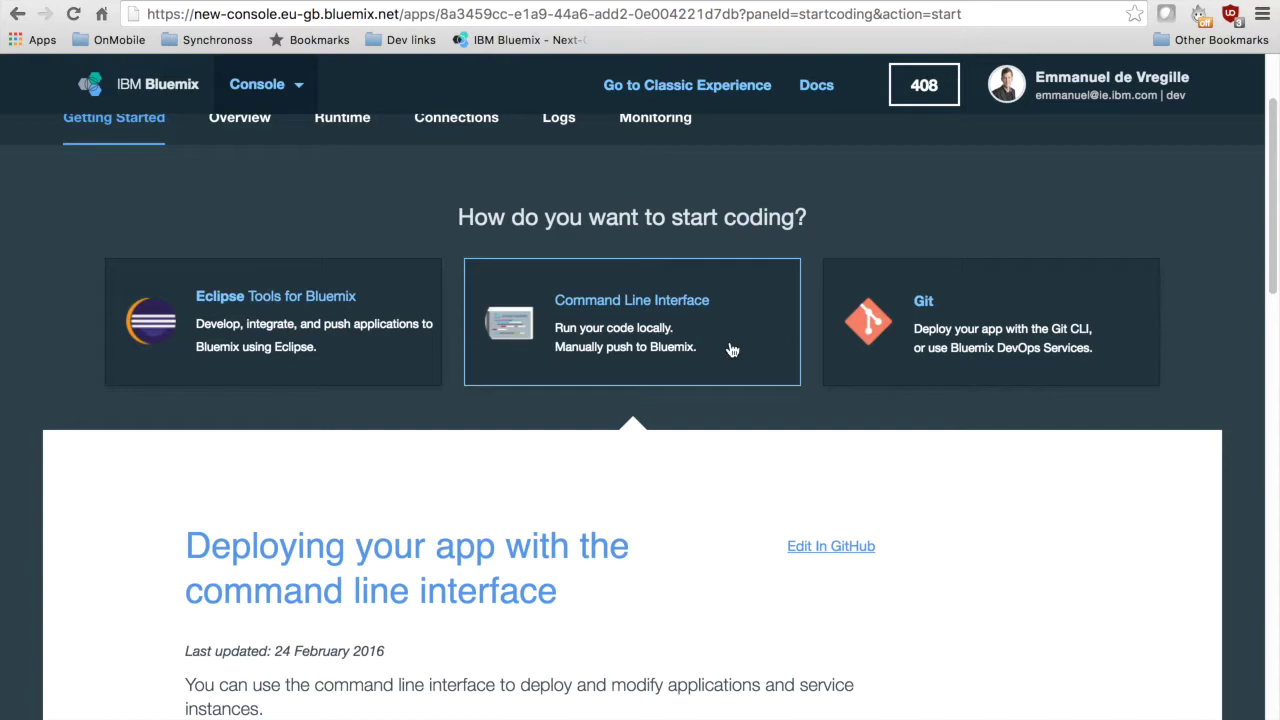
scroll(990, 565, down, 1)
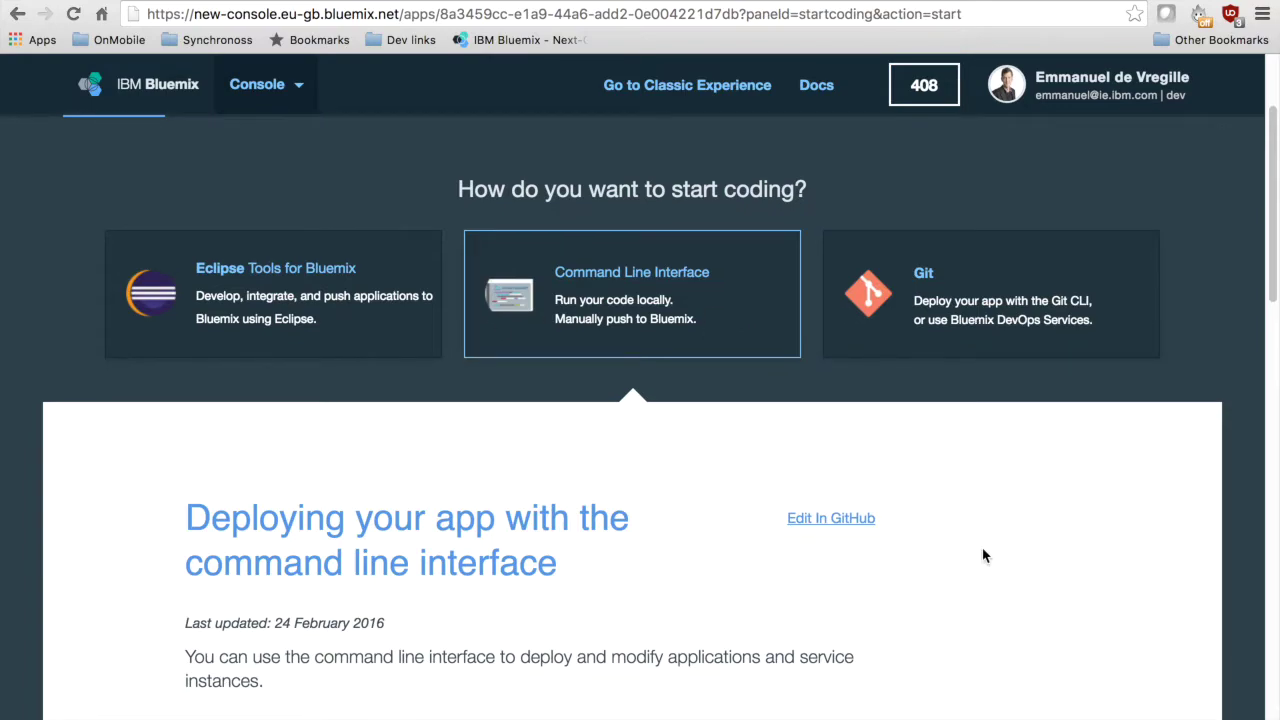
scroll(970, 560, down, 2)
scroll(955, 558, up, 5)
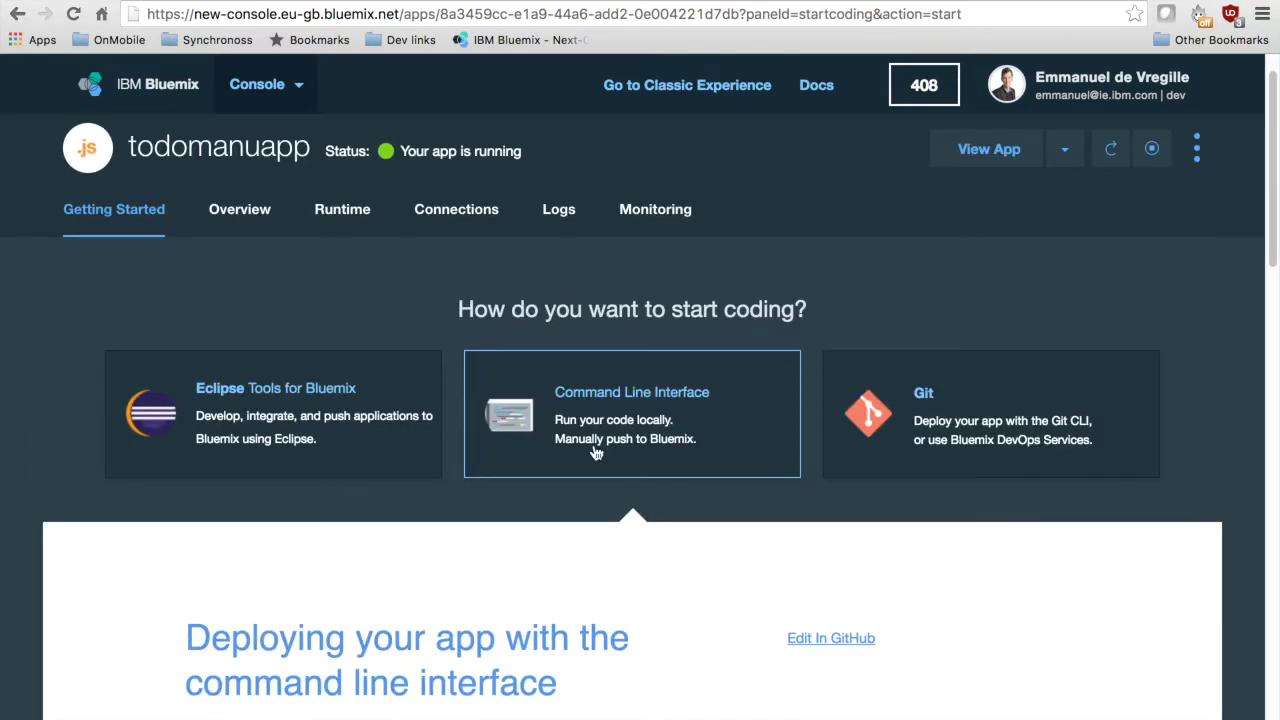
scroll(671, 458, down, 2)
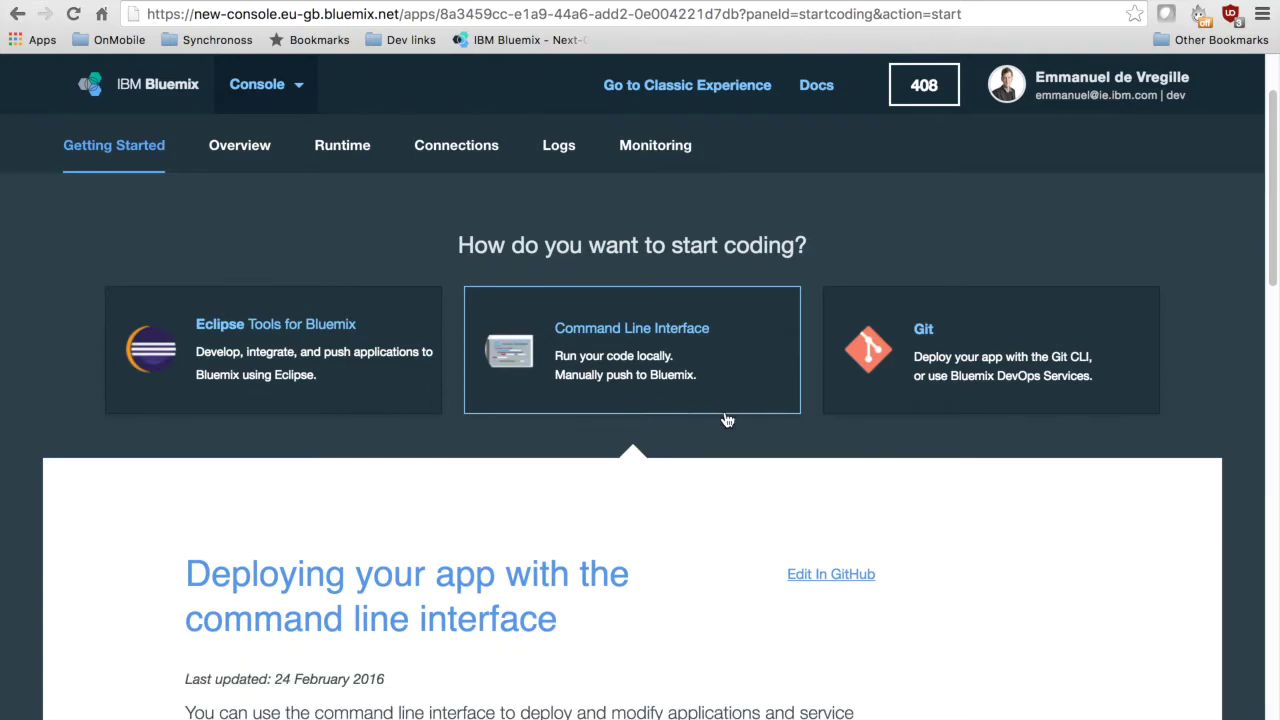
scroll(723, 500, down, 1)
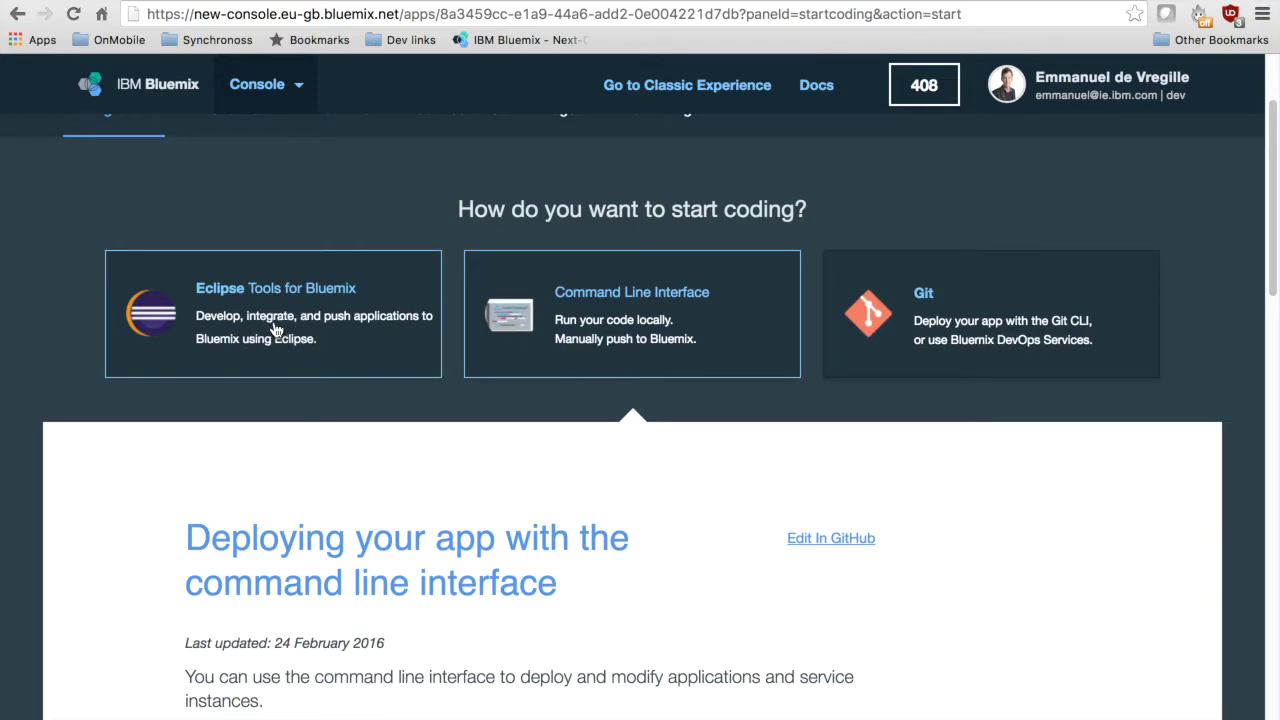
scroll(278, 340, down, 1)
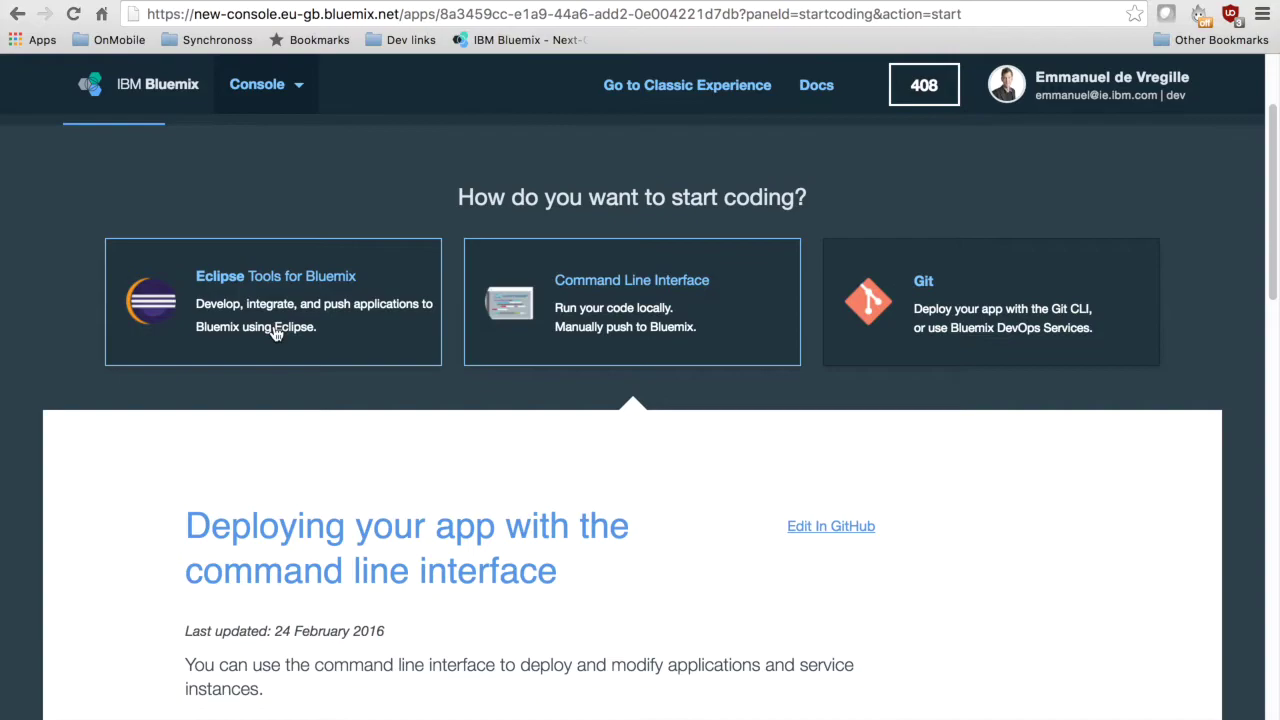
scroll(294, 350, down, 4)
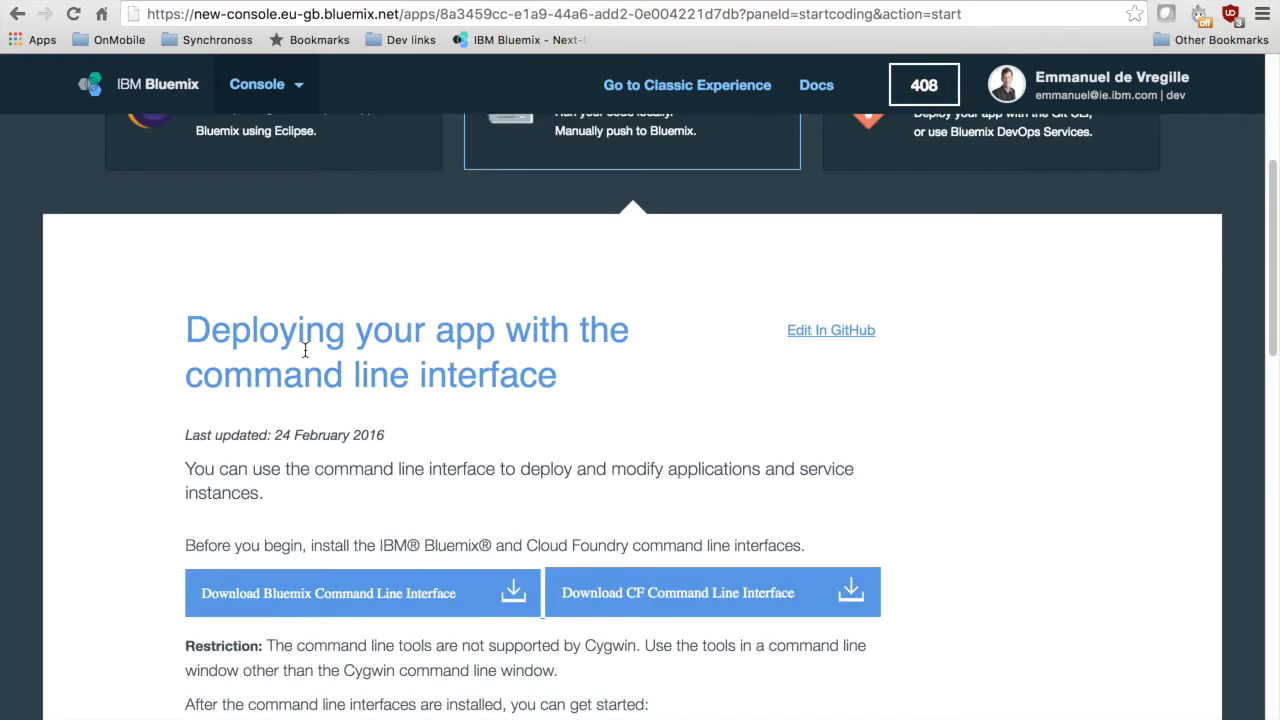
scroll(390, 335, up, 8)
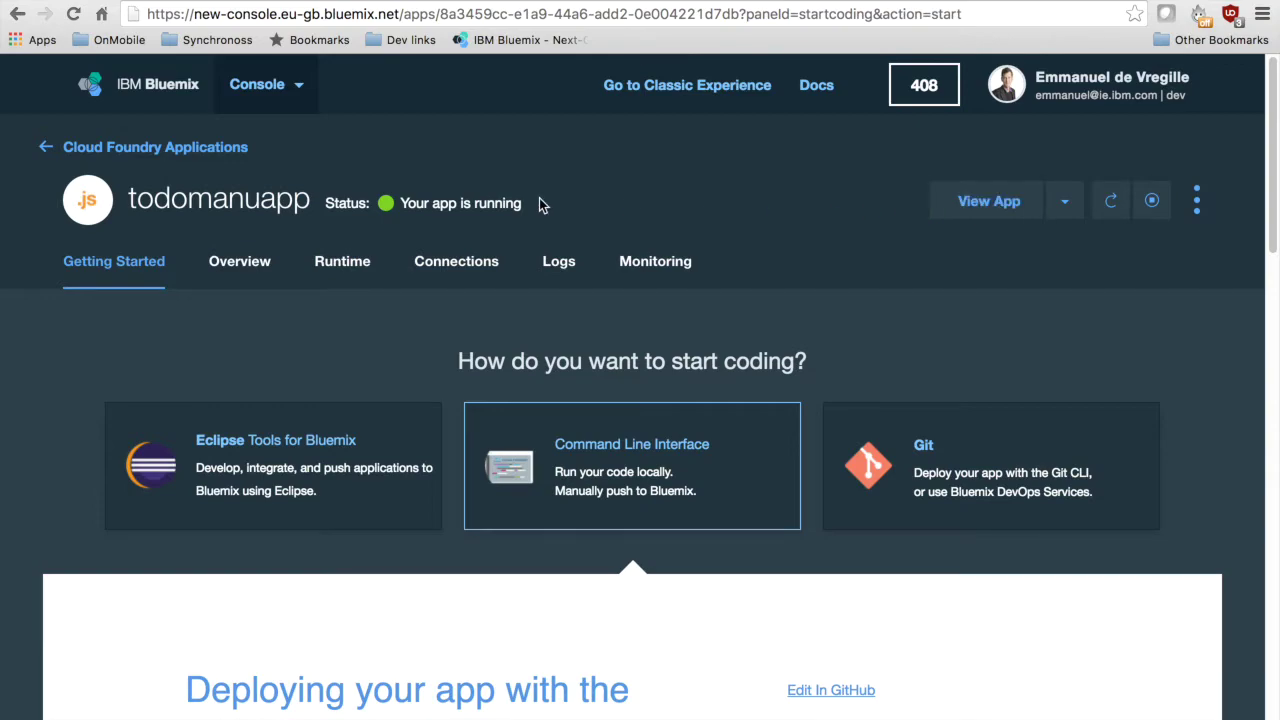
click(240, 262)
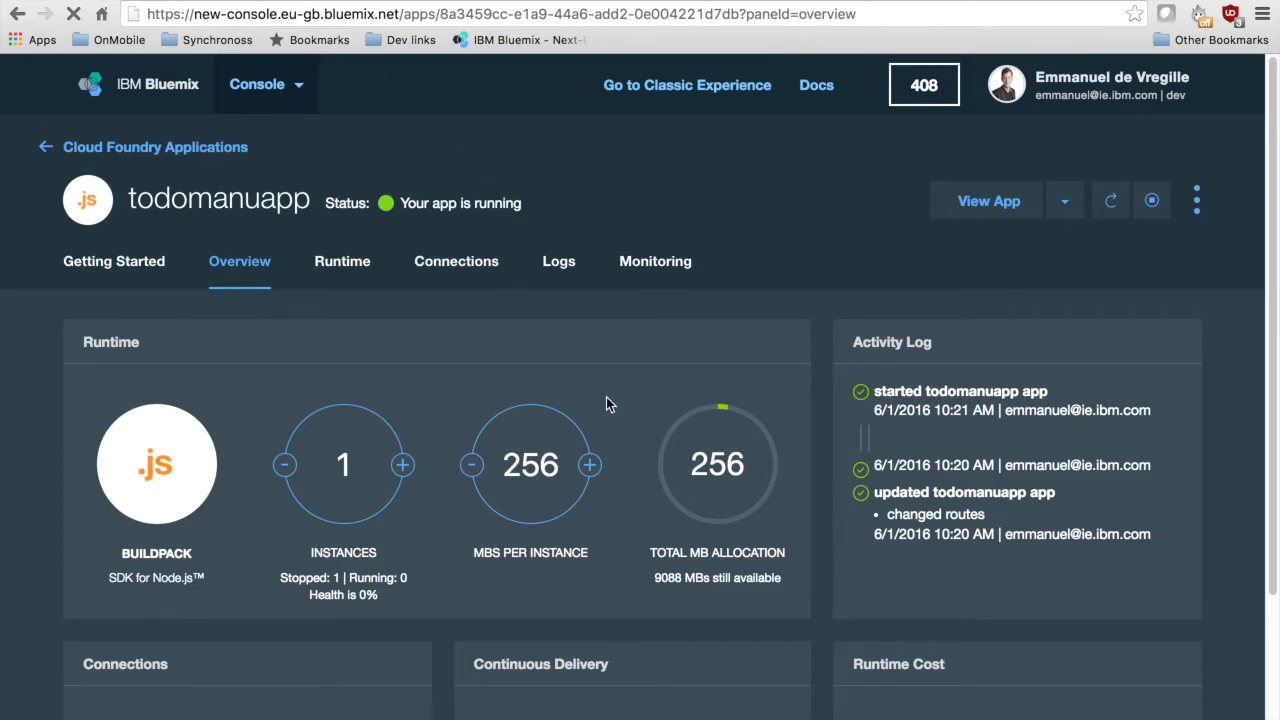
scroll(580, 388, down, 1)
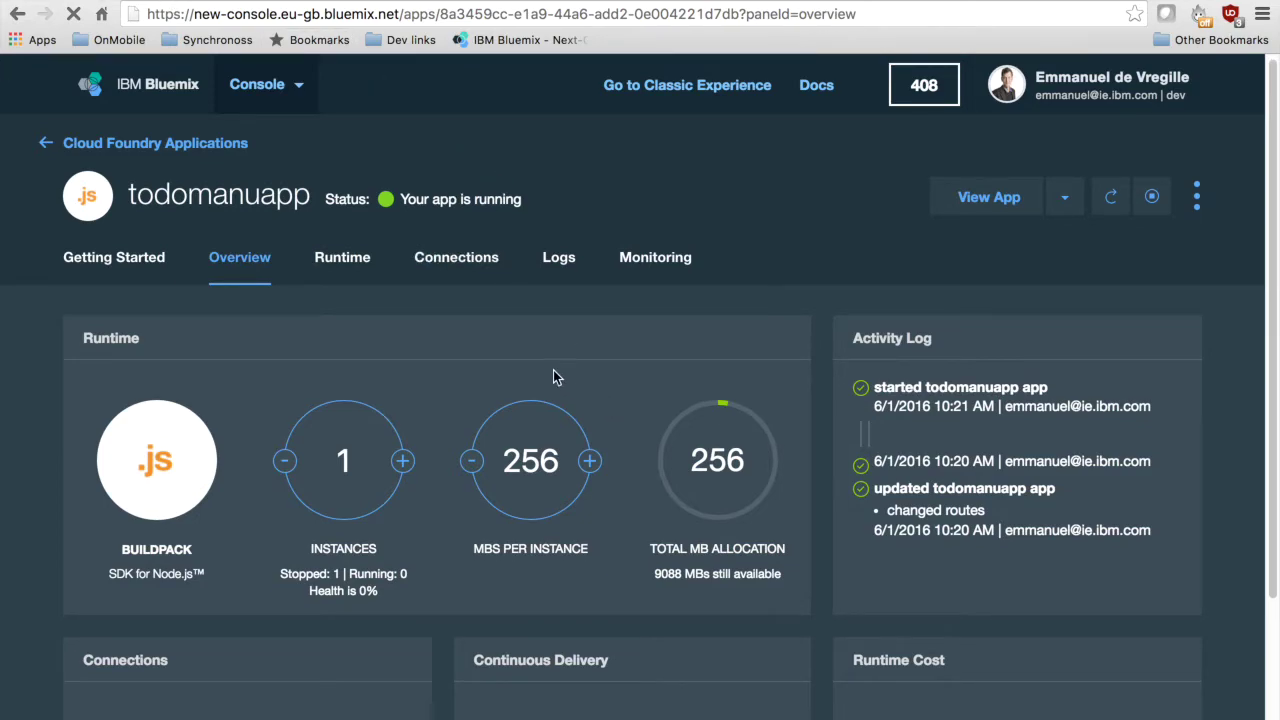
Start connecting a new service to todomanuapp and choose Cloudant NoSQL DB from the Data & Analytics category.
click(474, 263)
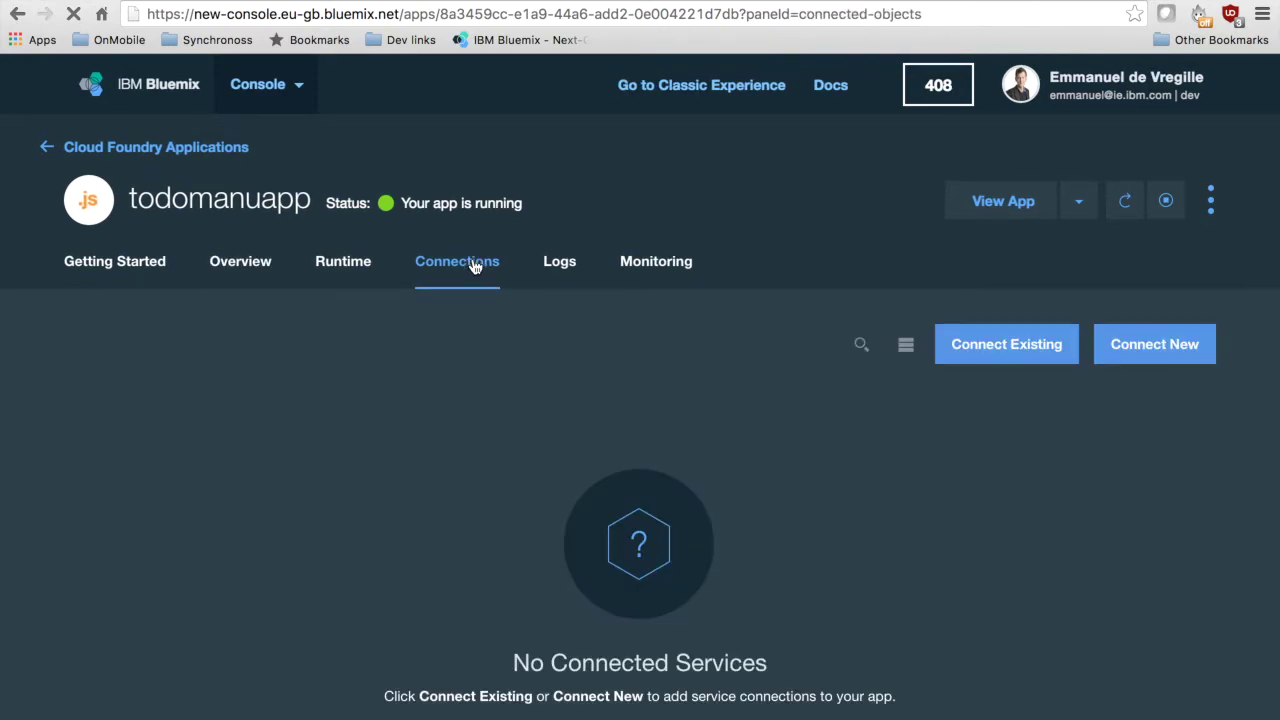
click(1127, 356)
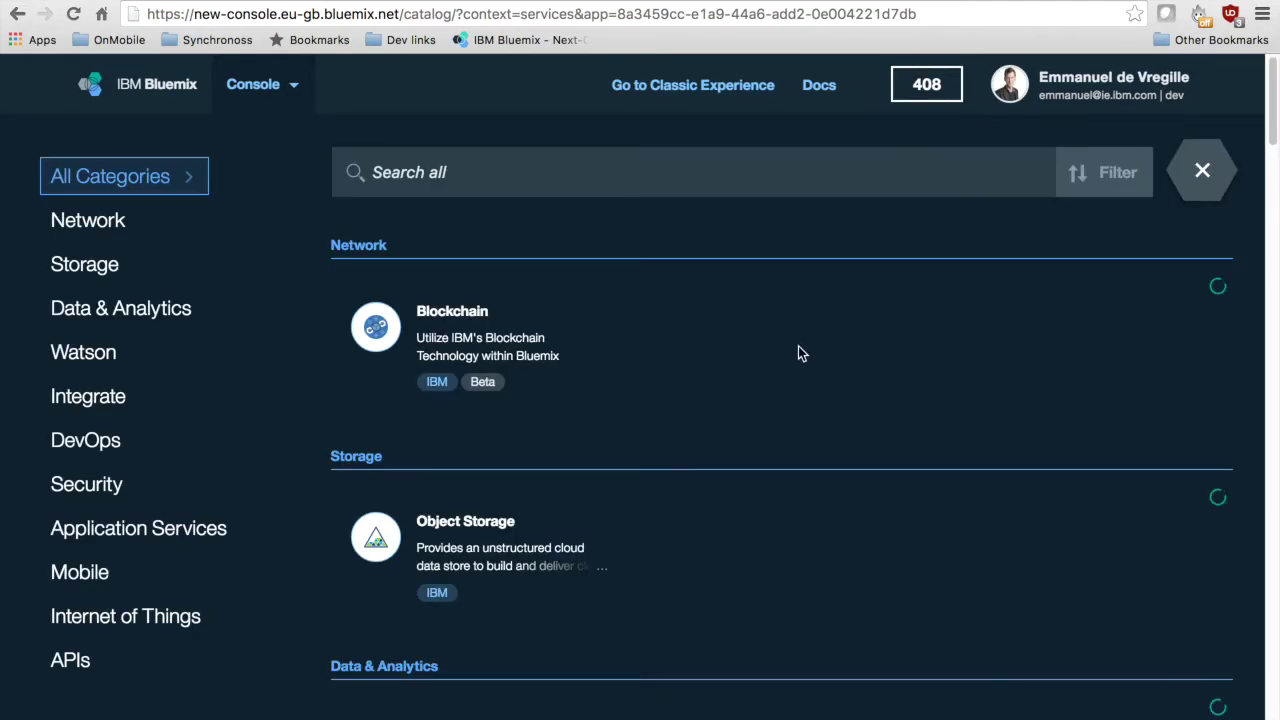
click(116, 321)
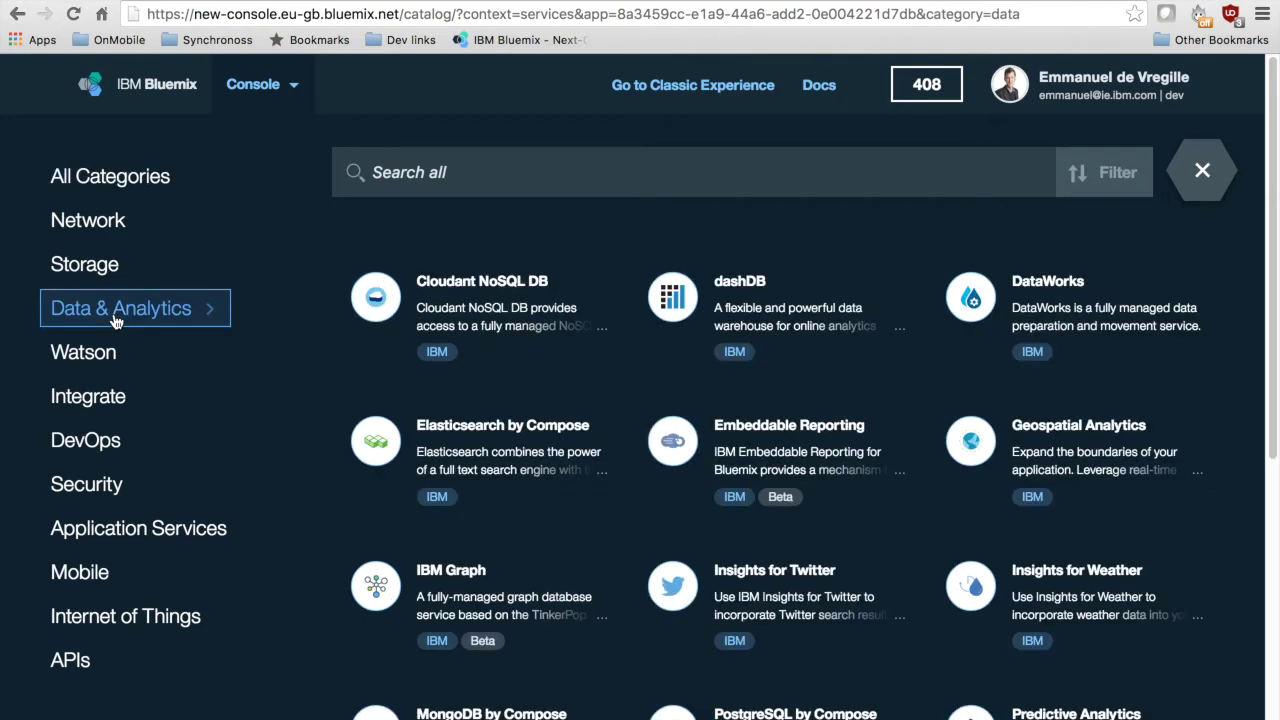
scroll(1180, 440, down, 2)
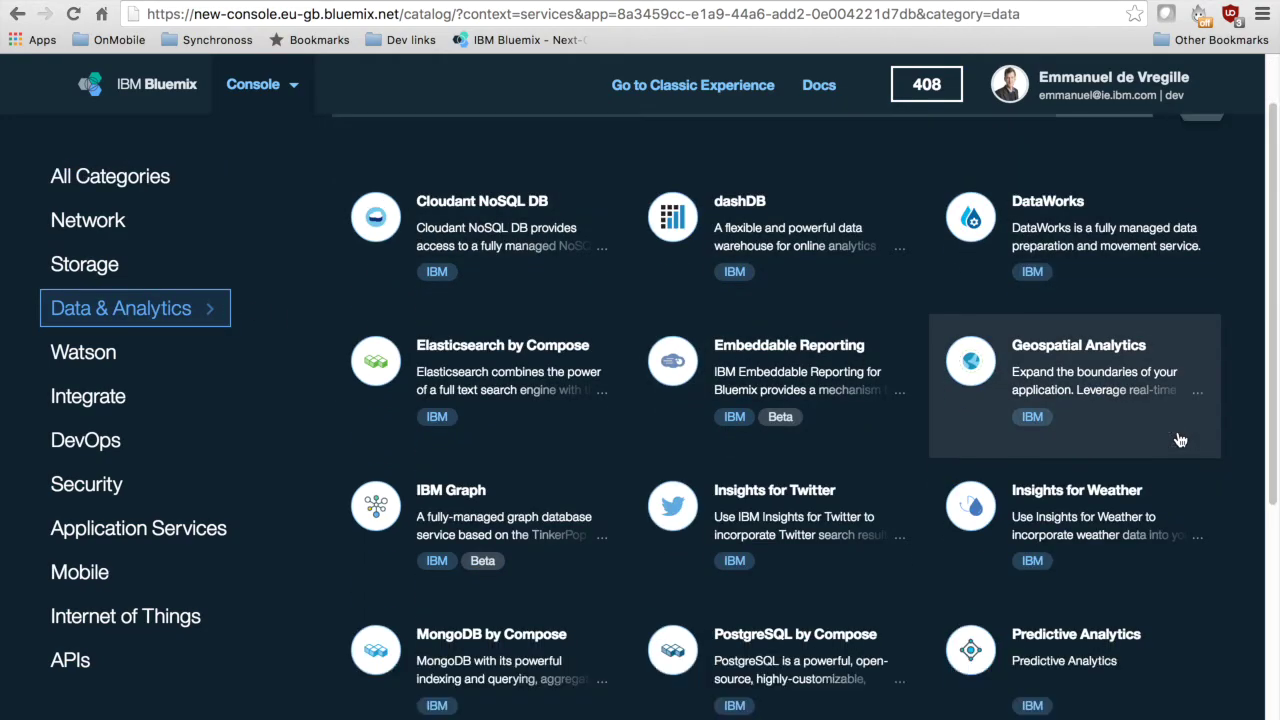
scroll(1180, 440, down, 4)
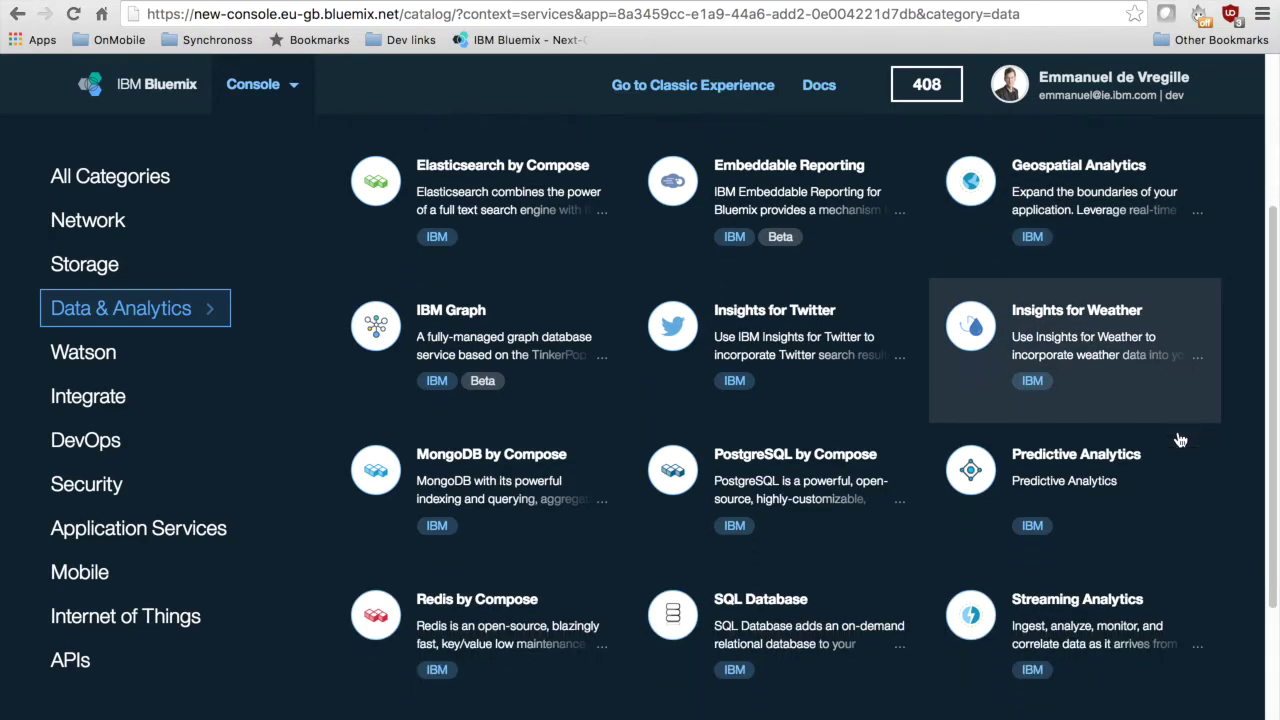
scroll(1180, 440, up, 6)
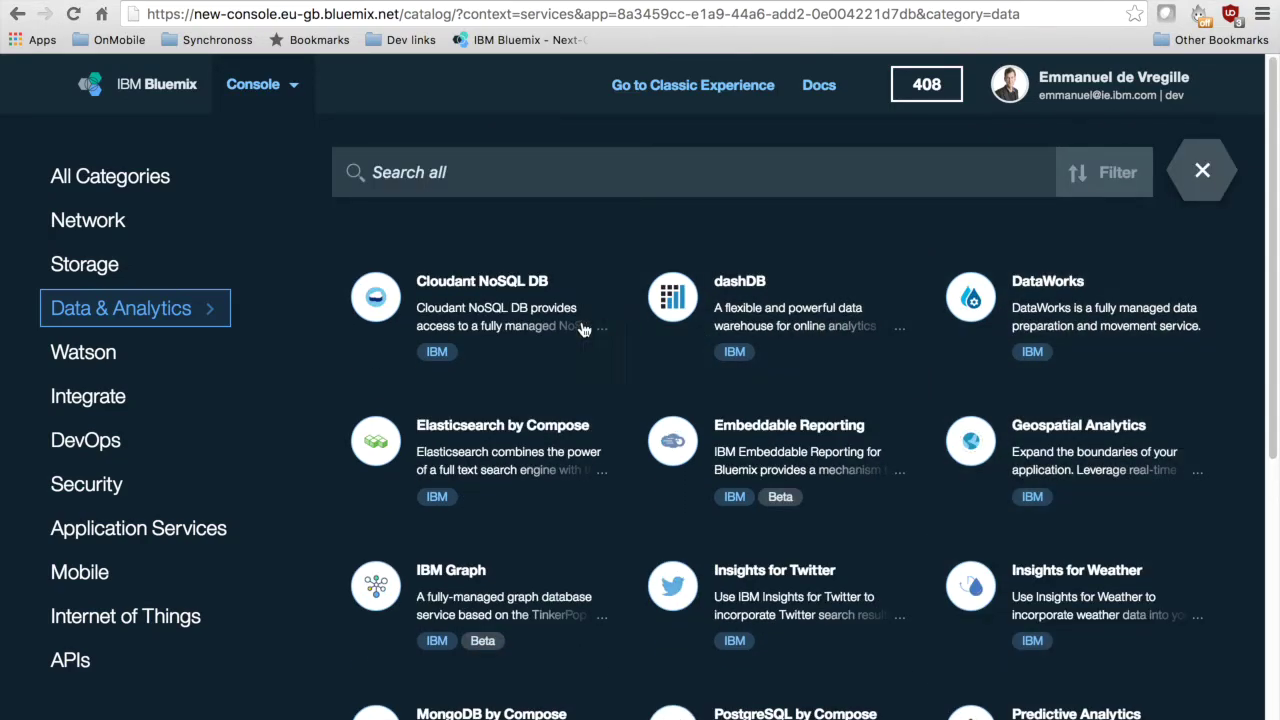
click(520, 322)
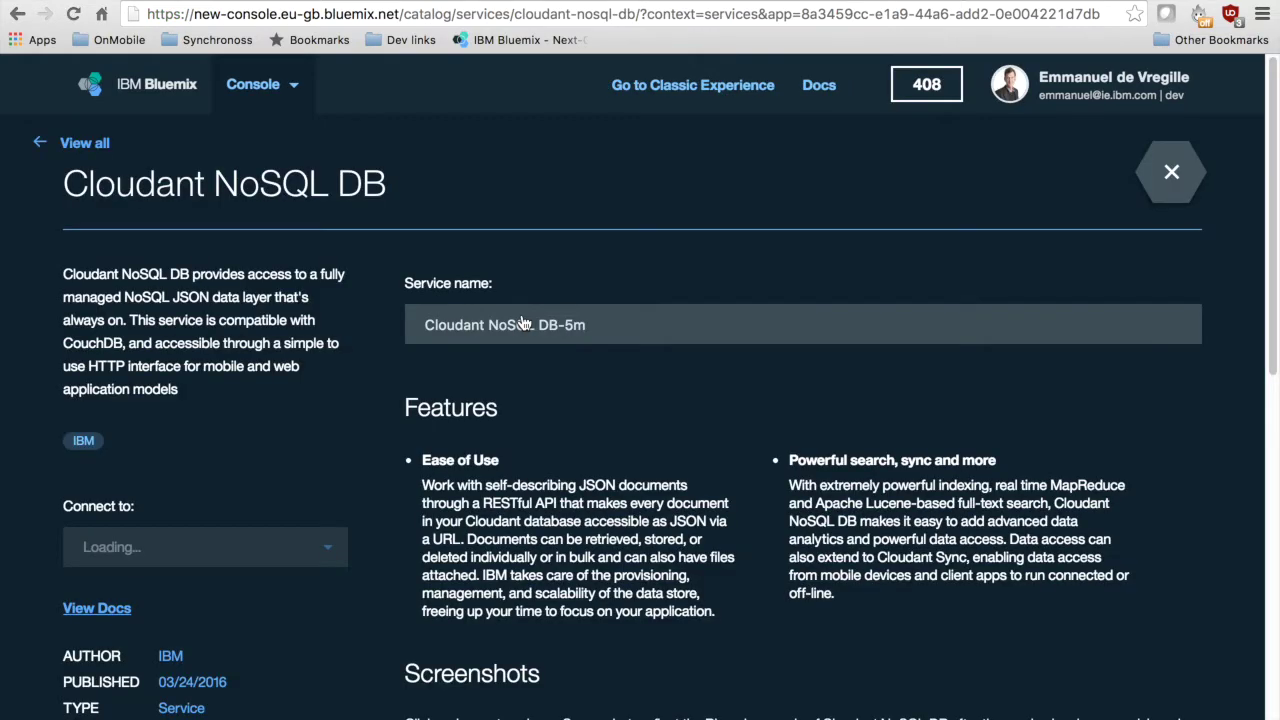
Name the new Cloudant NoSQL DB service cloudant-db.
drag(595, 324, 409, 323)
text(c)
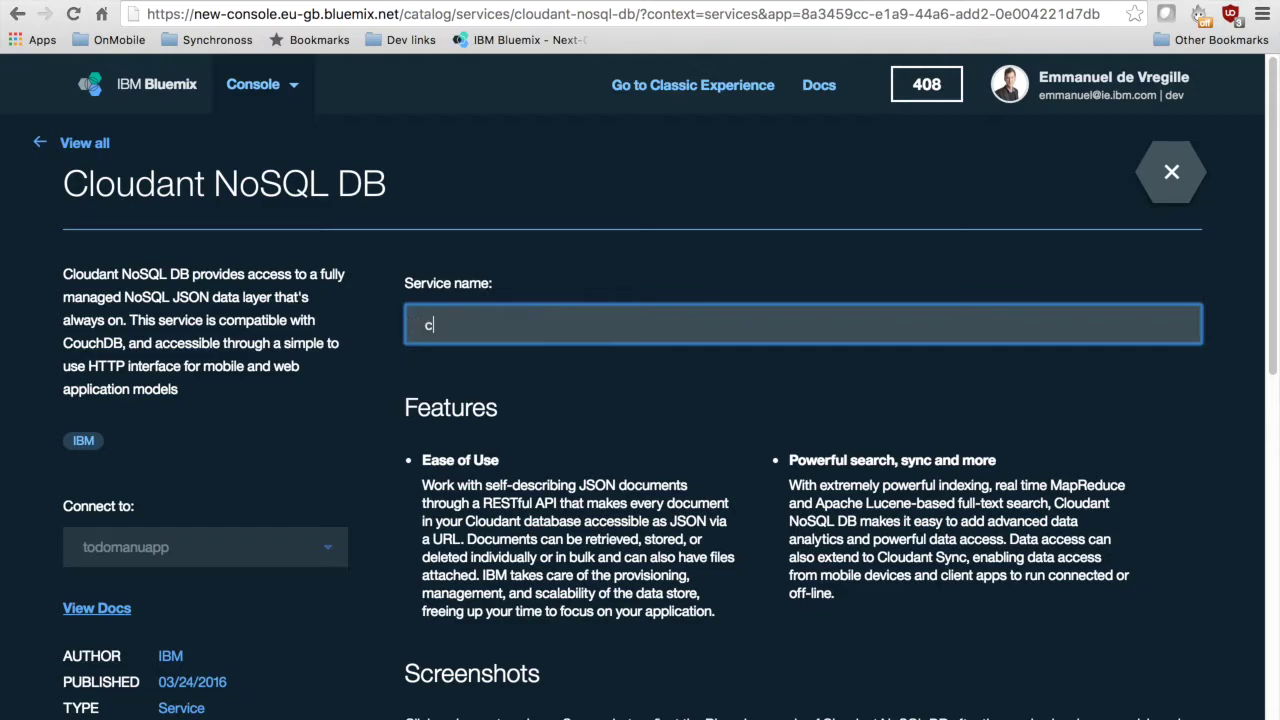
text(loudant-db)
Create the Cloudant service on the Shared pricing plan and restage todomanuapp so it can use the service.
scroll(517, 443, down, 3)
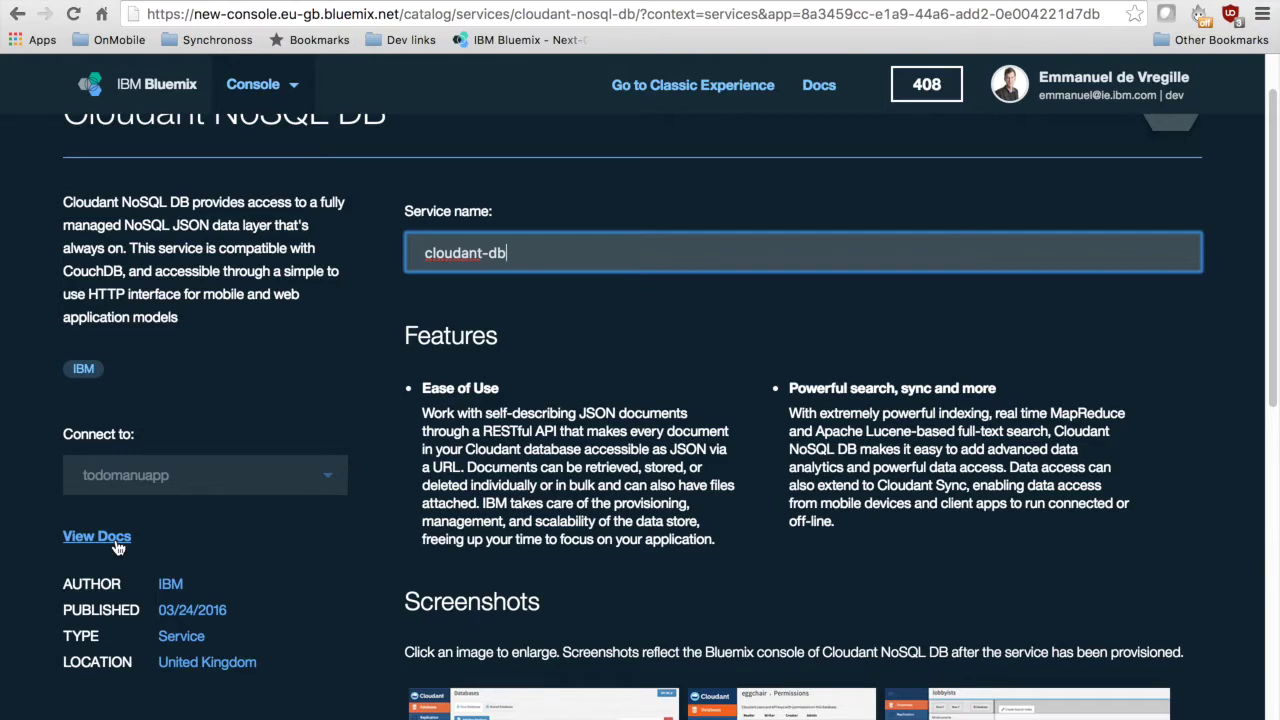
scroll(118, 548, down, 1)
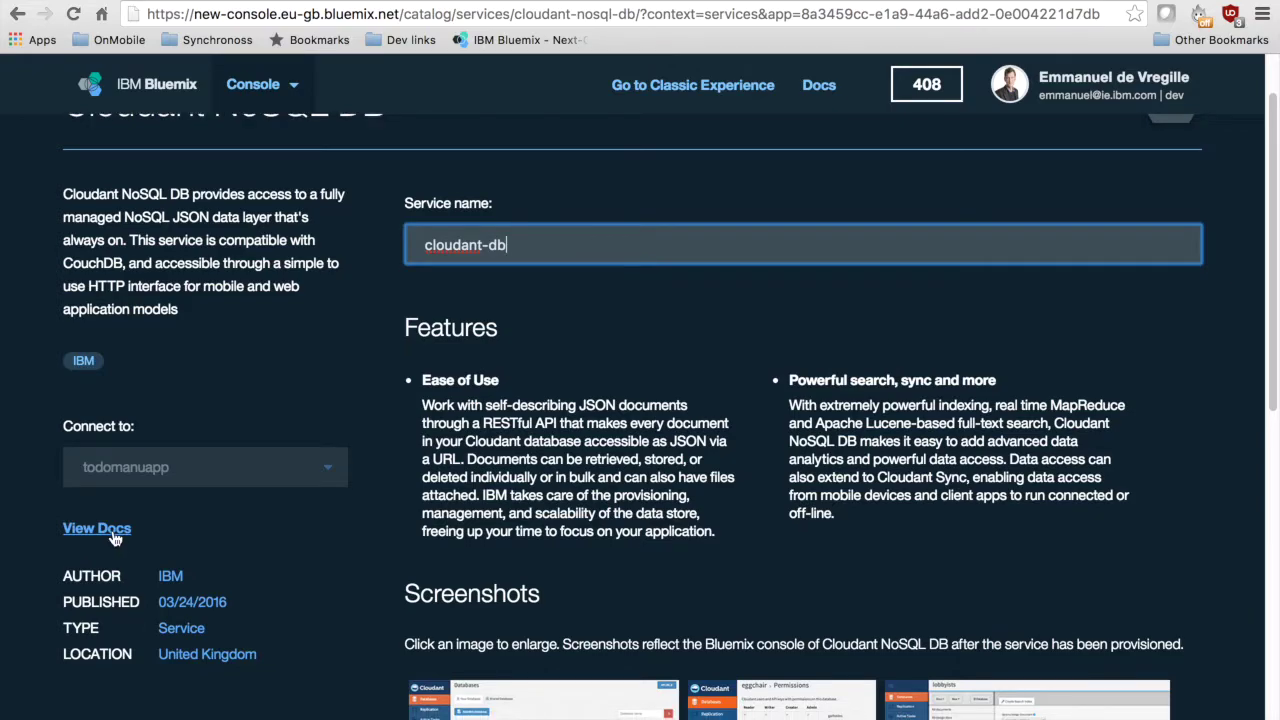
scroll(321, 532, down, 5)
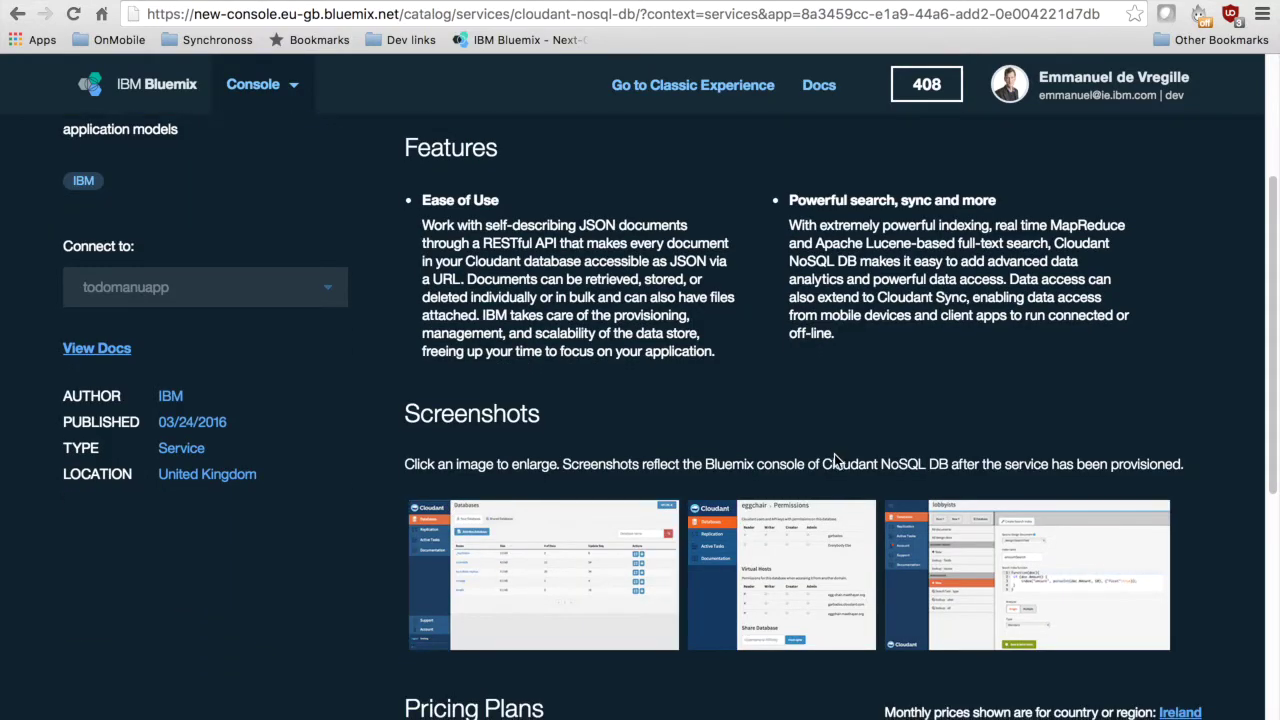
scroll(650, 500, down, 3)
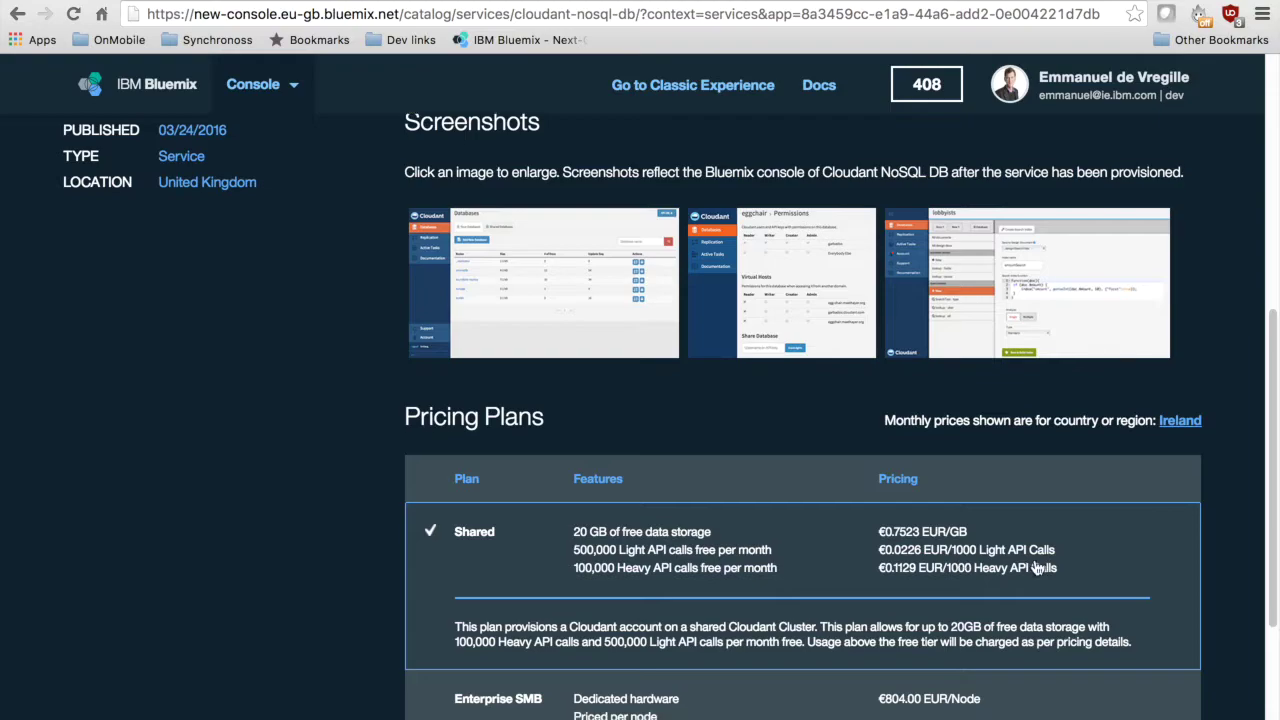
scroll(903, 548, down, 2)
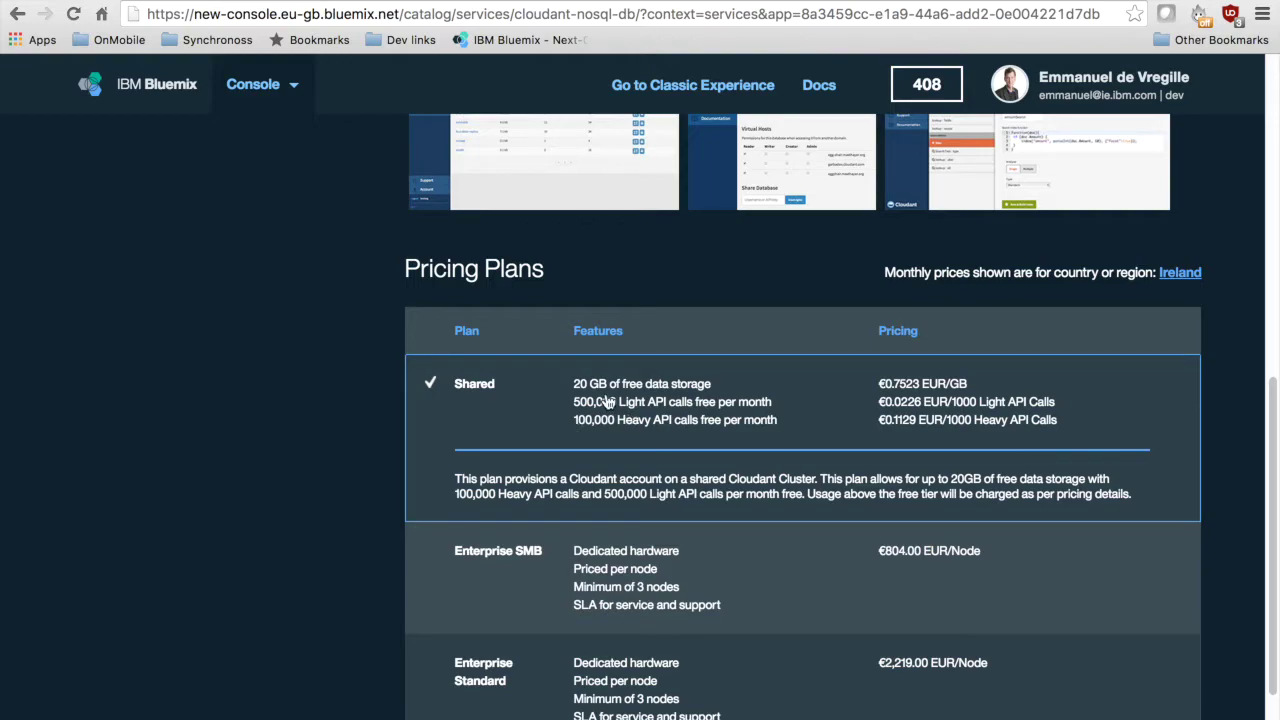
scroll(710, 407, down, 1)
scroll(730, 414, down, 2)
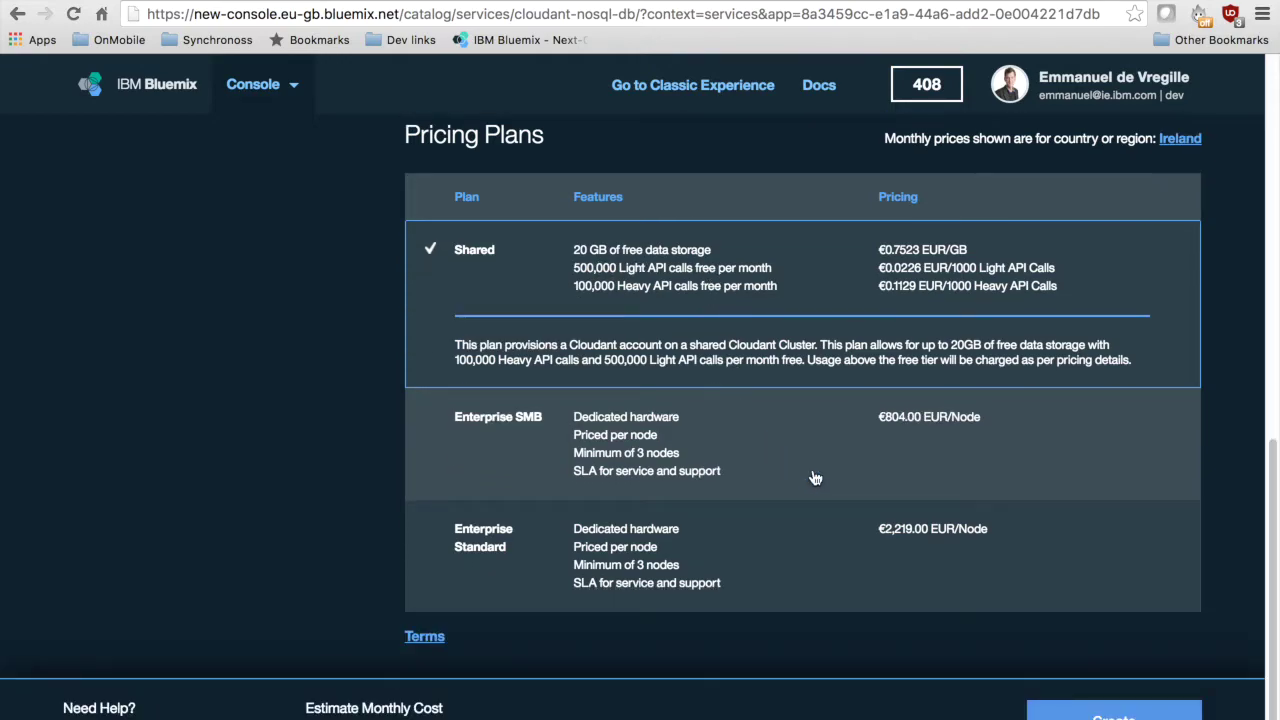
click(1075, 712)
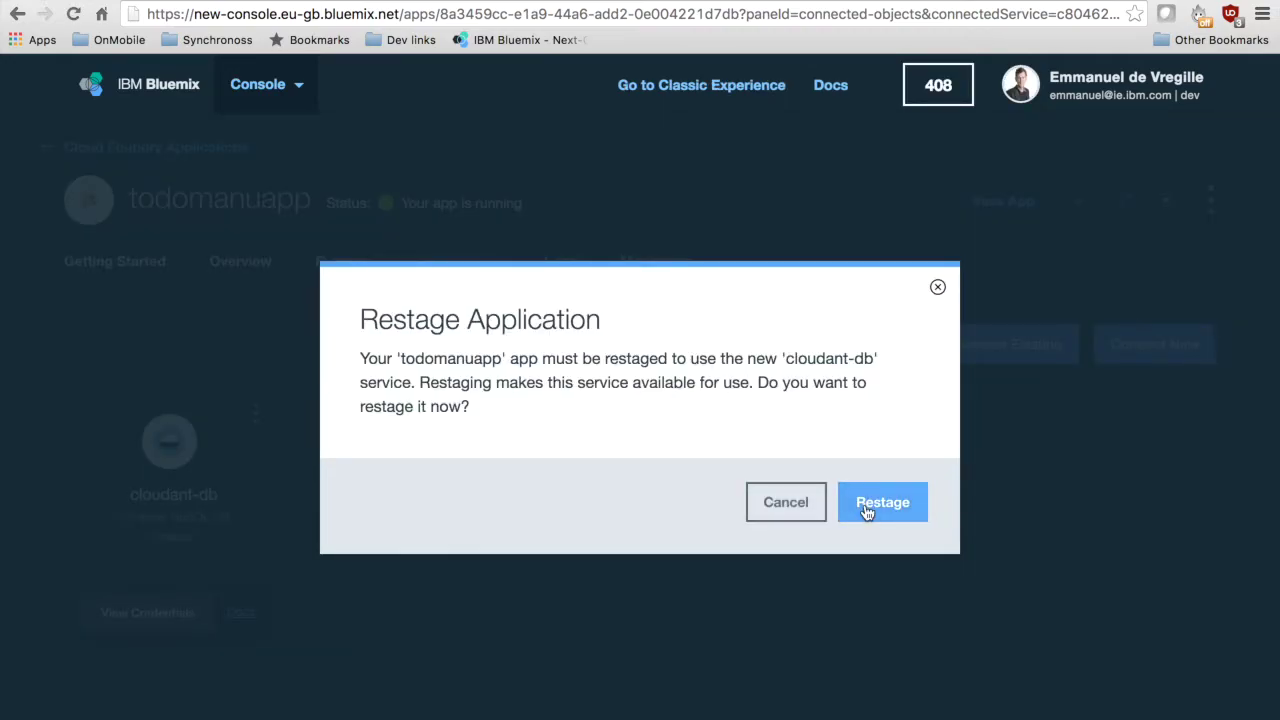
click(867, 512)
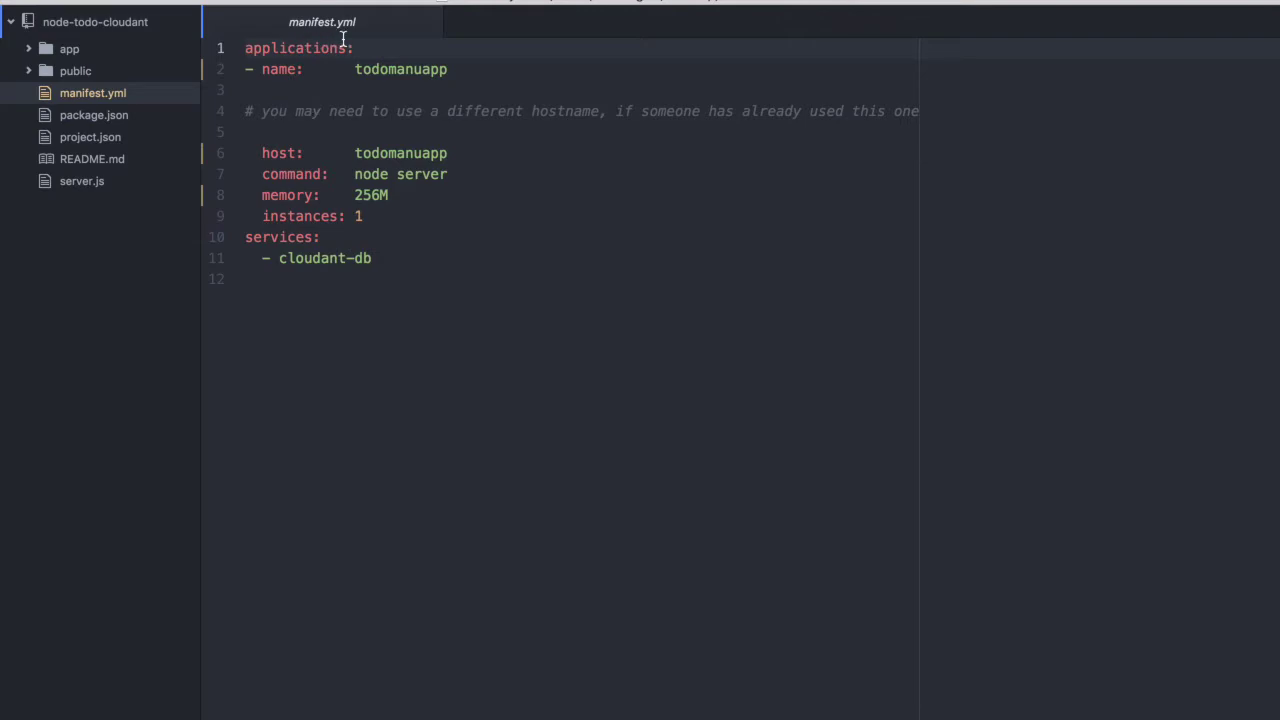
In the code editor, review the name, host and command entries of manifest.yml in the node-todo-cloudant project.
click(431, 153)
drag(451, 69, 357, 68)
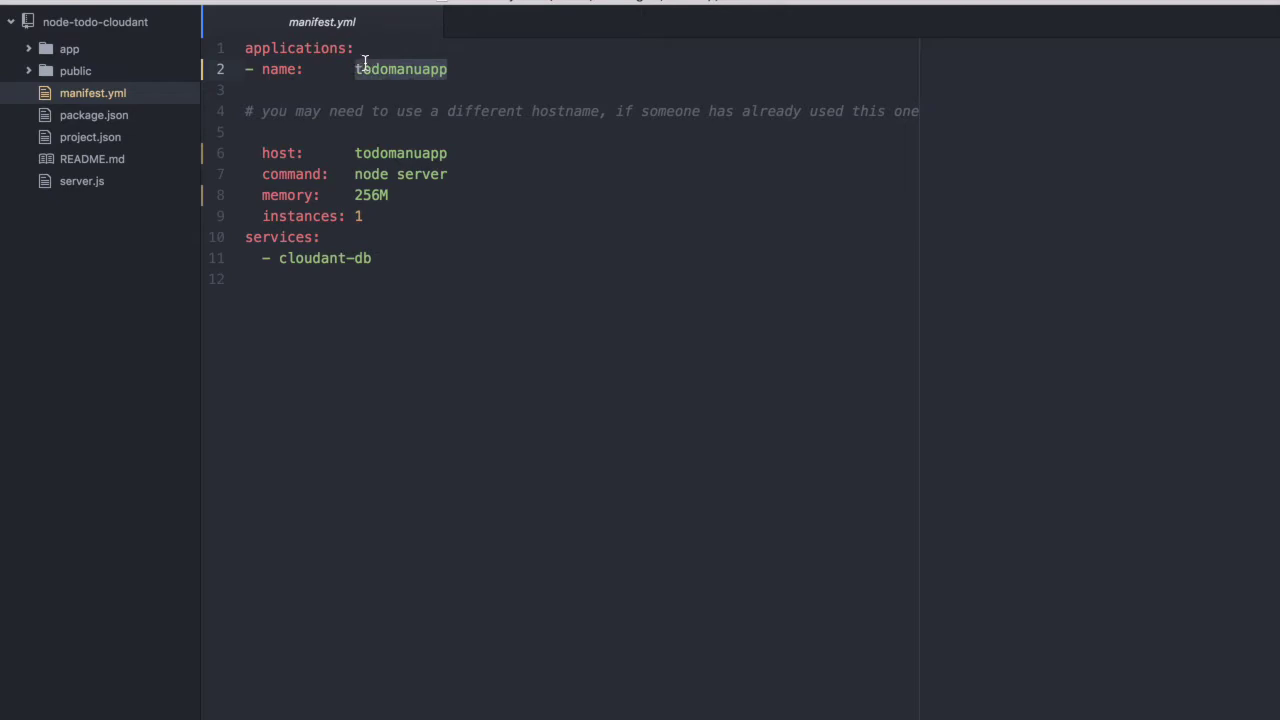
drag(448, 153, 356, 153)
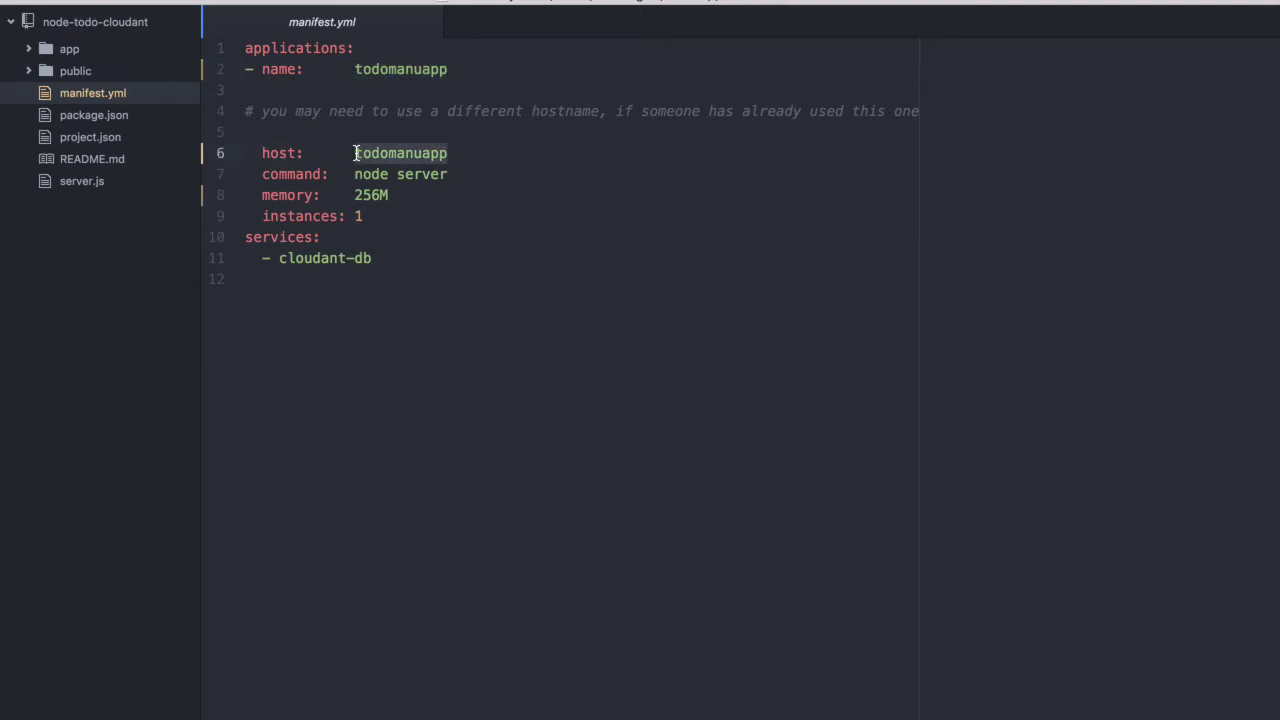
drag(446, 174, 351, 174)
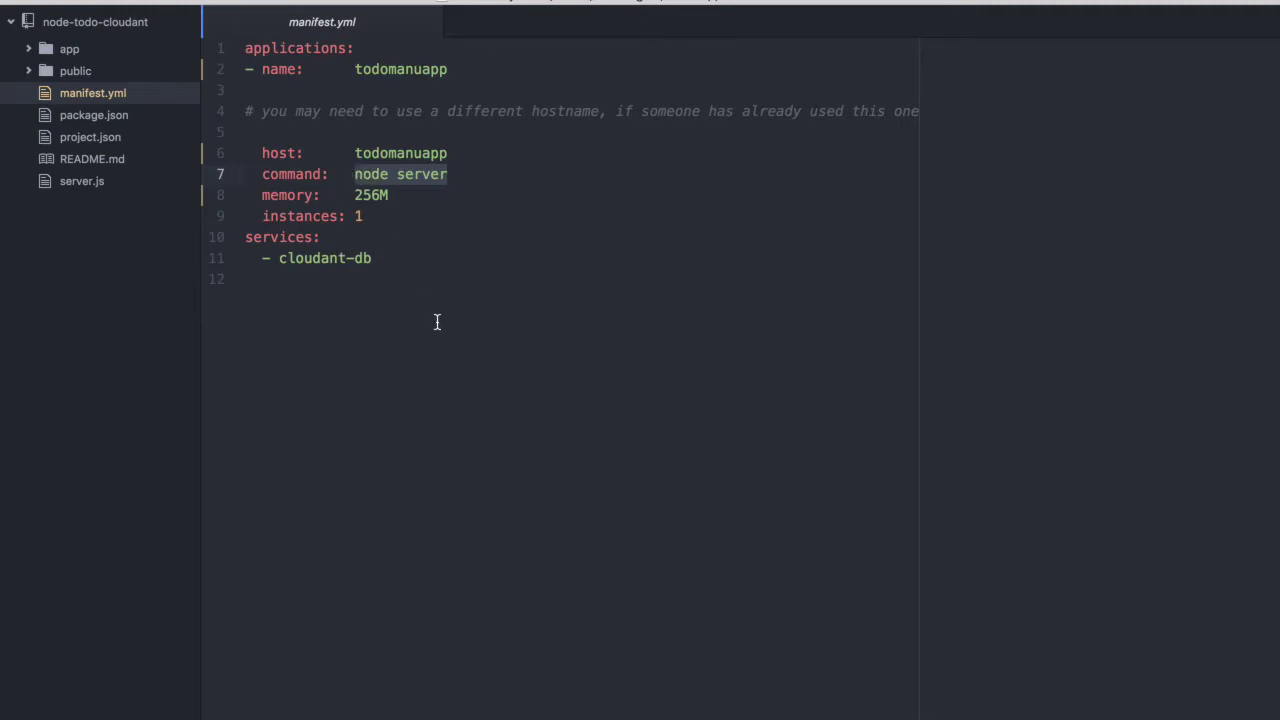
Review the memory, instances and services entries of manifest.yml.
click(410, 200)
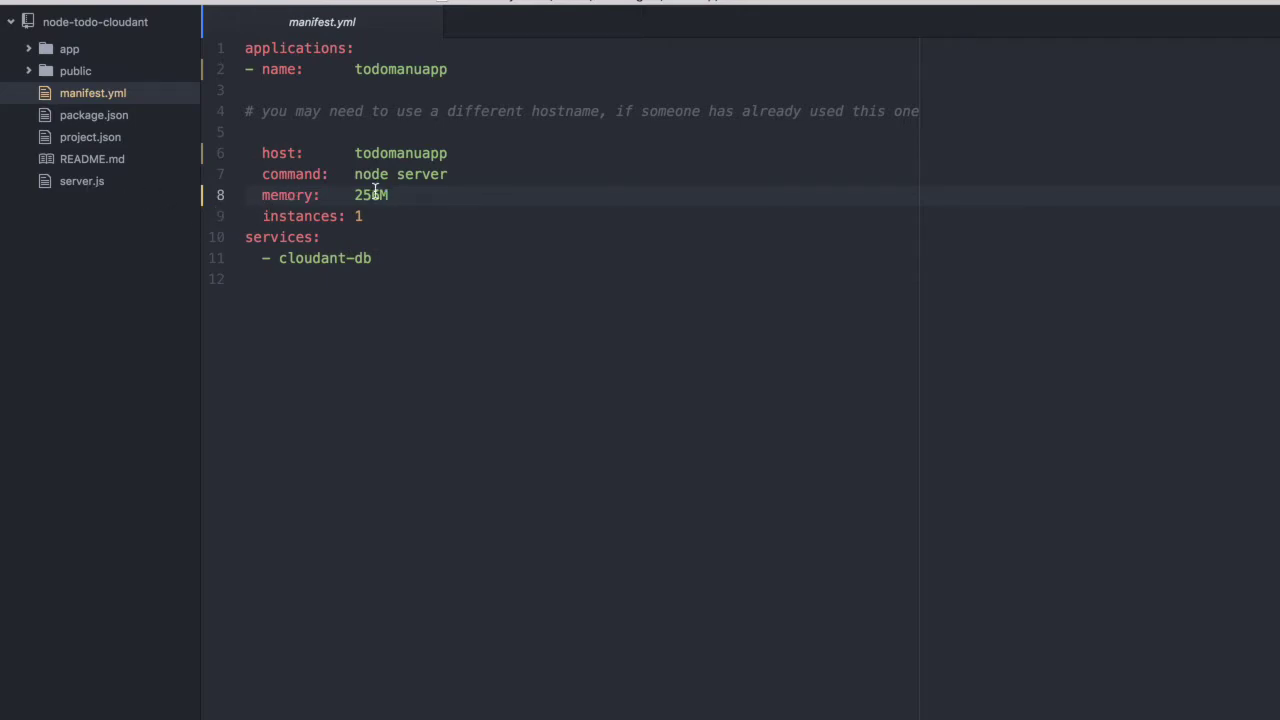
drag(390, 195, 257, 218)
drag(378, 256, 179, 229)
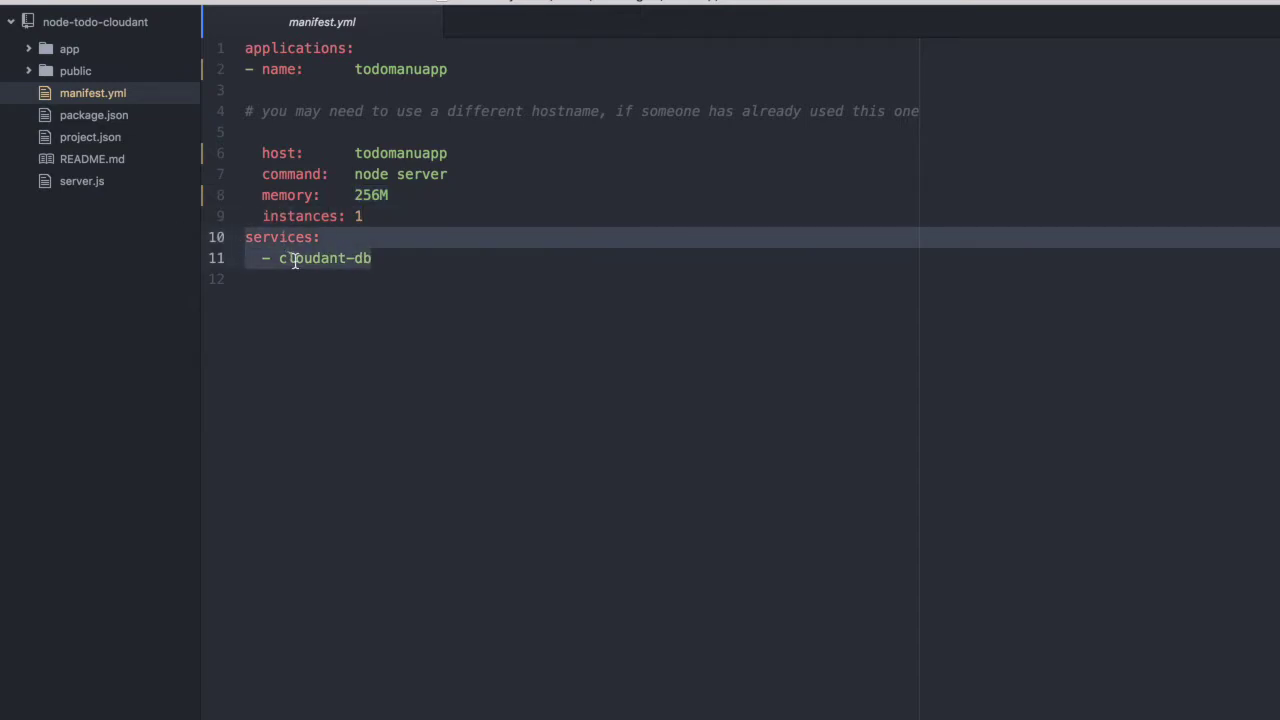
click(372, 276)
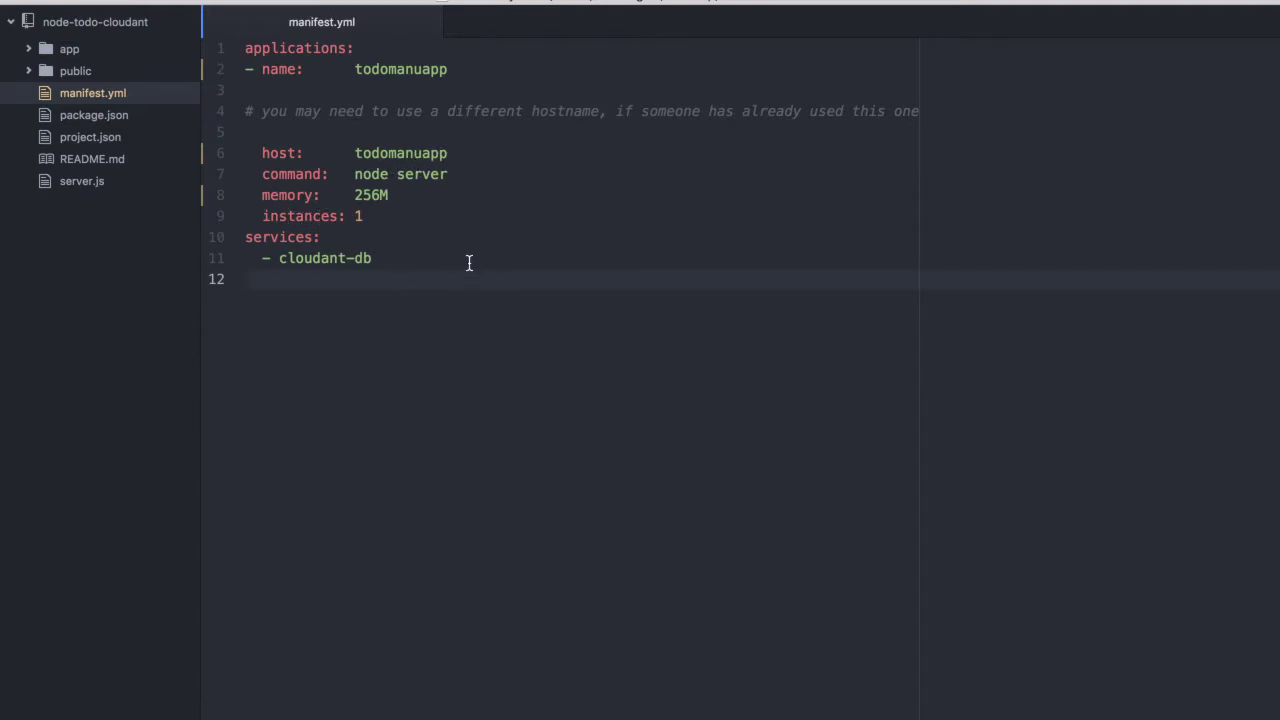
key(ctrl+Right)
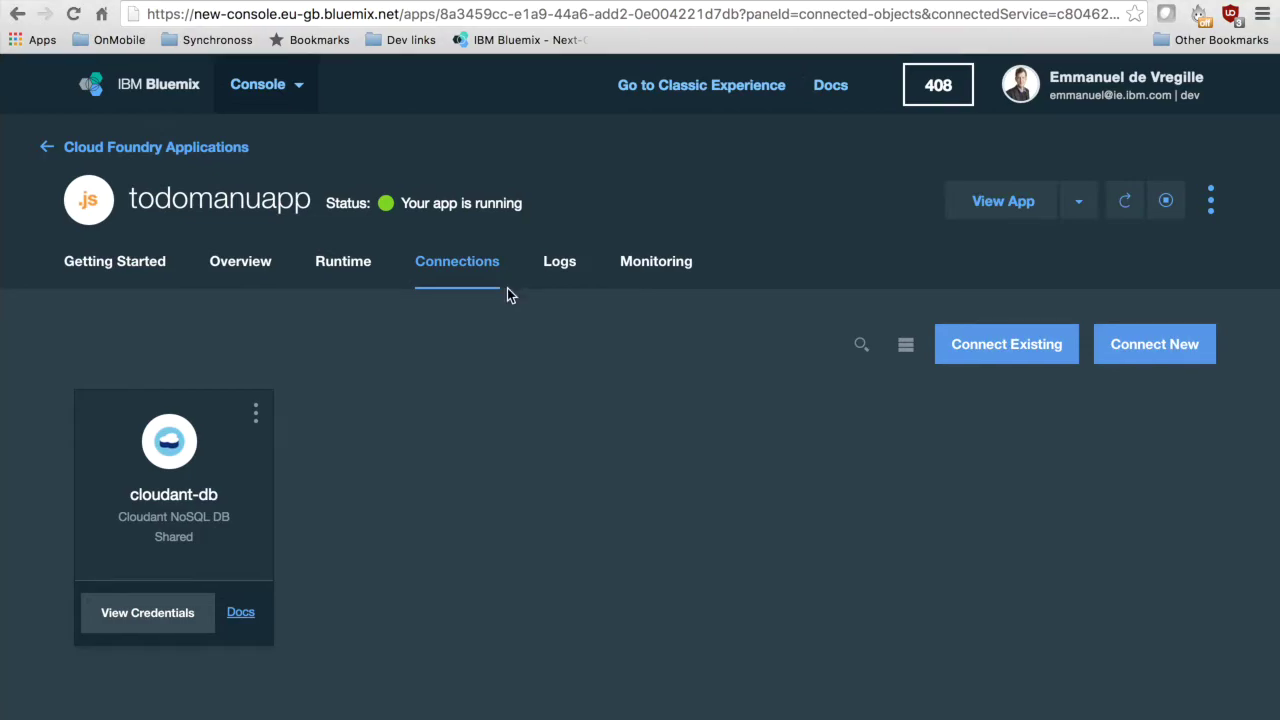
key(ctrl+Right)
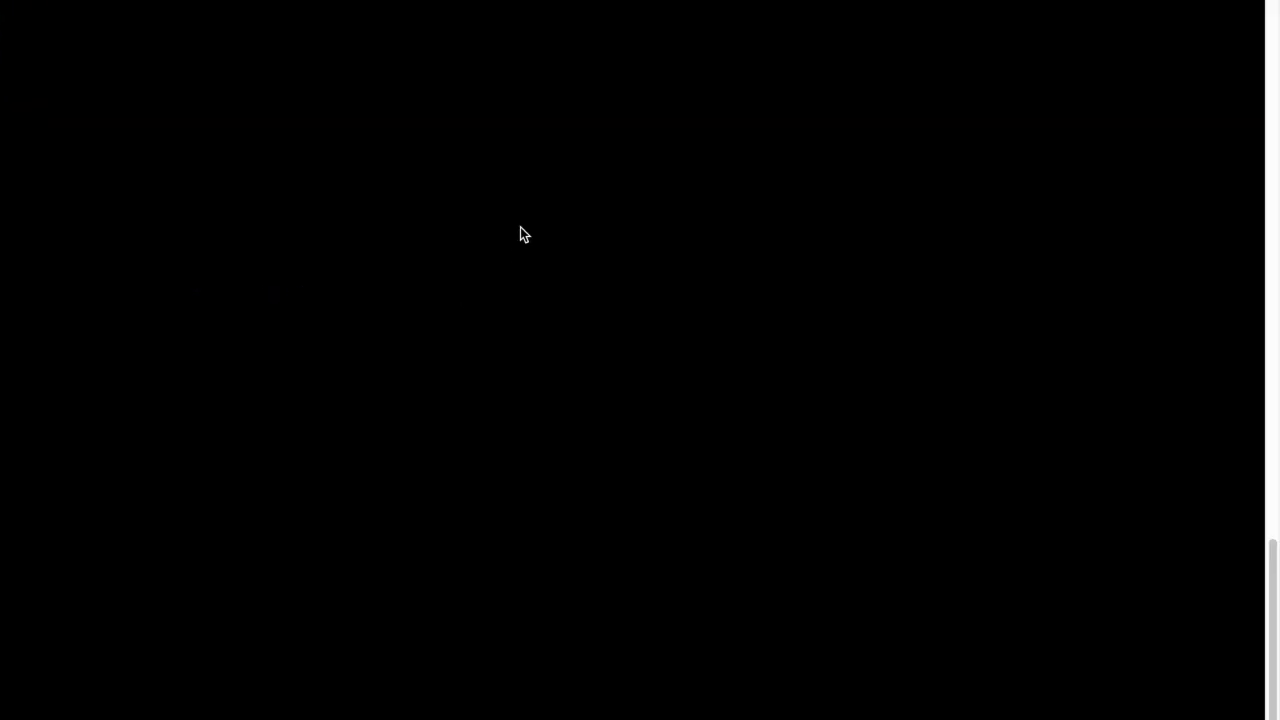
key(ctrl+Left)
key(ctrl+Left)
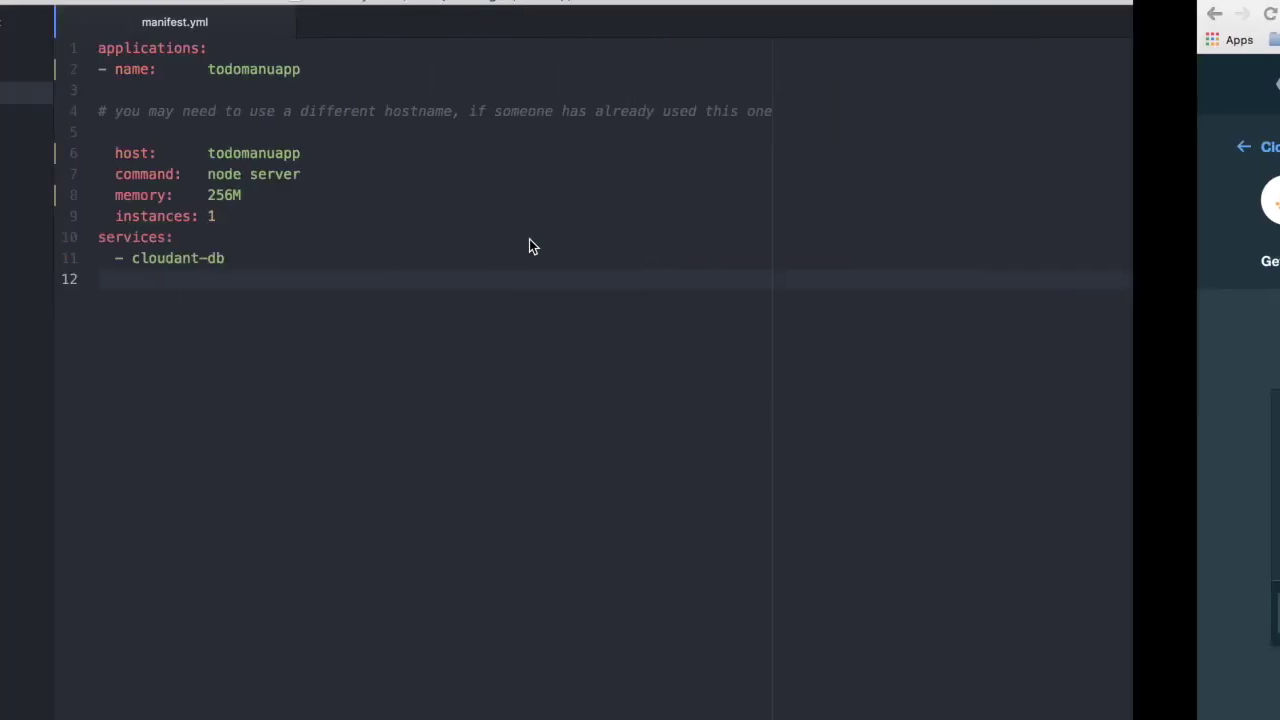
key(ctrl+Left)
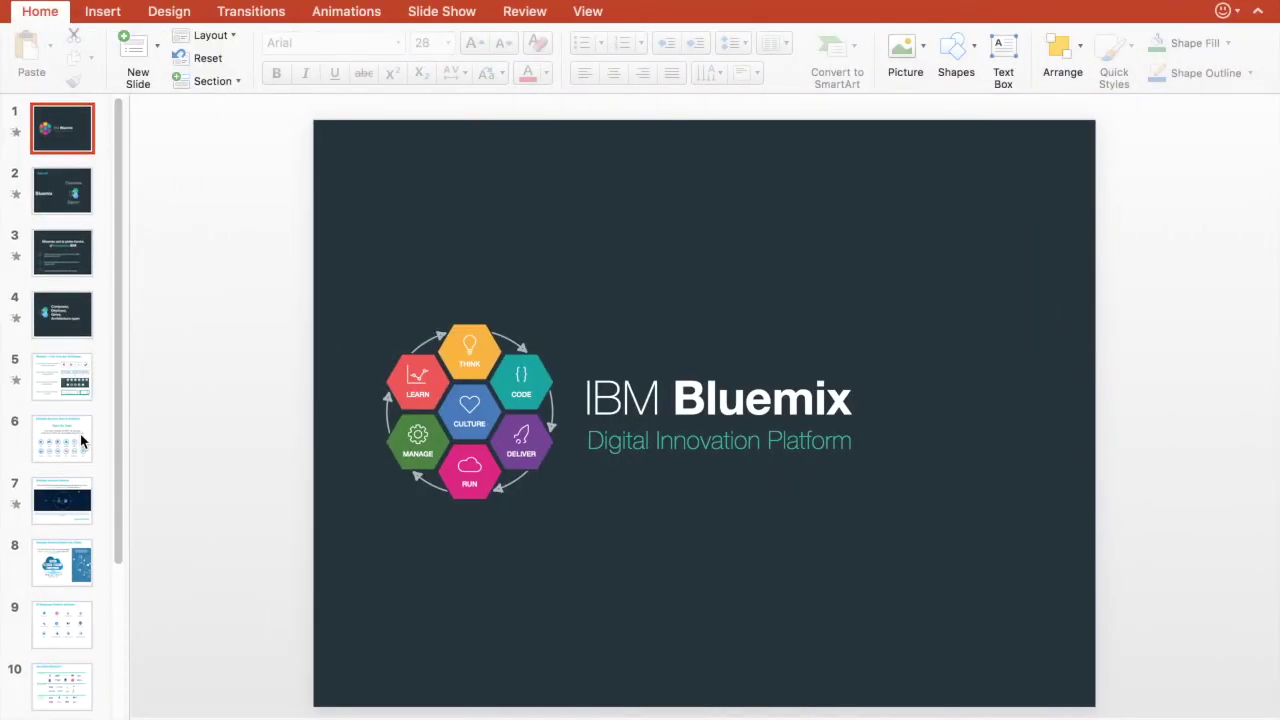
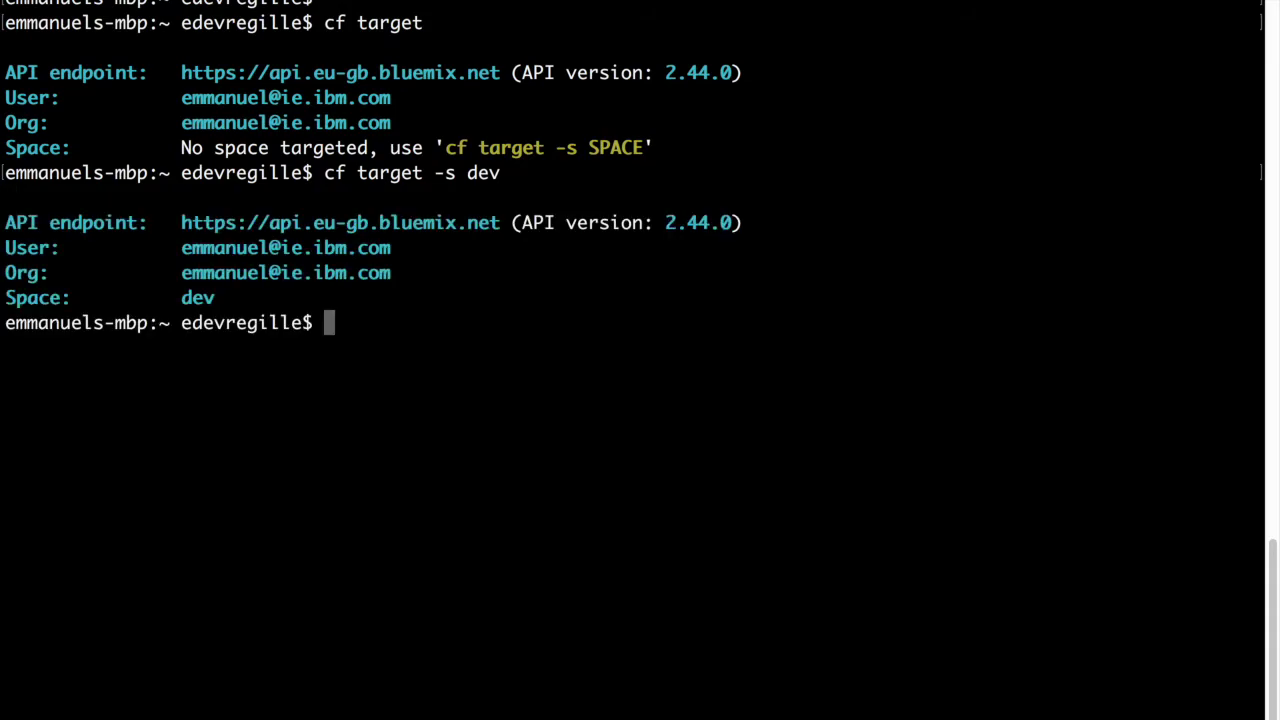
In the terminal, list the deployed apps with cf apps, then clear the output.
text(cf apps)
key(Return)
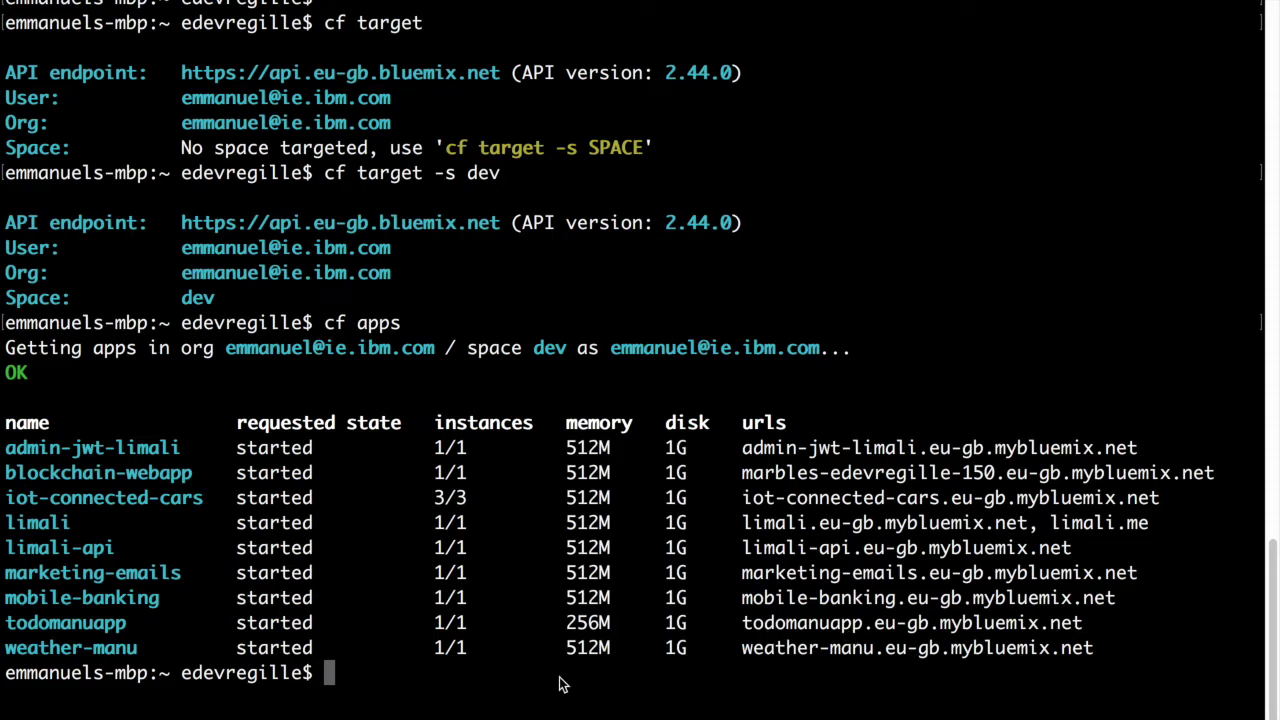
text(clear)
key(Return)
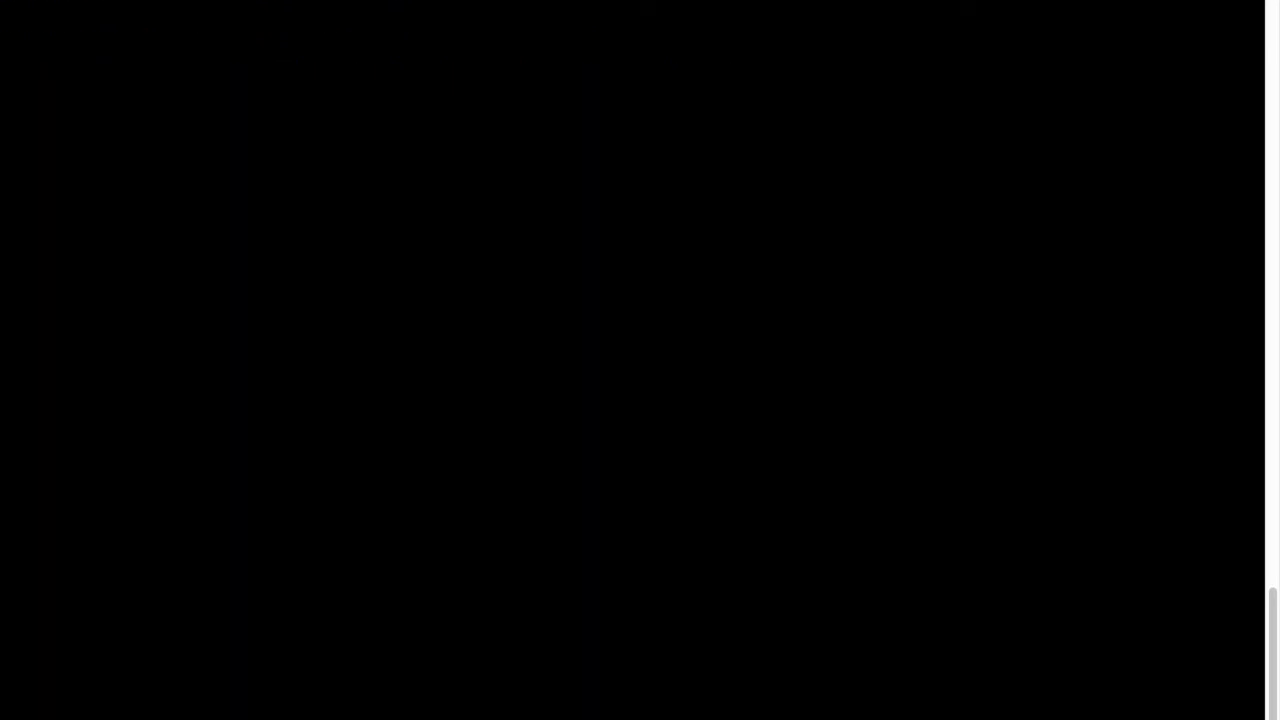
List the services and their bound apps with cf services, then clear the output.
text(cf services)
key(Return)
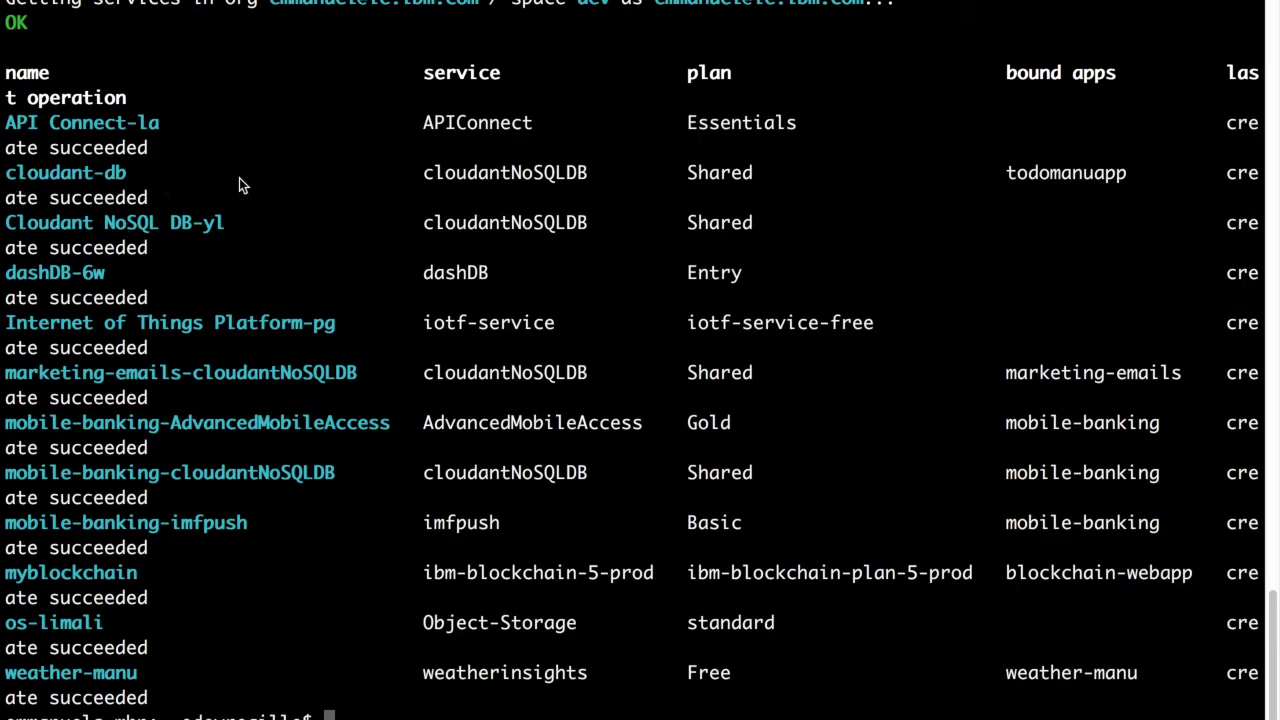
text(clear)
key(Return)
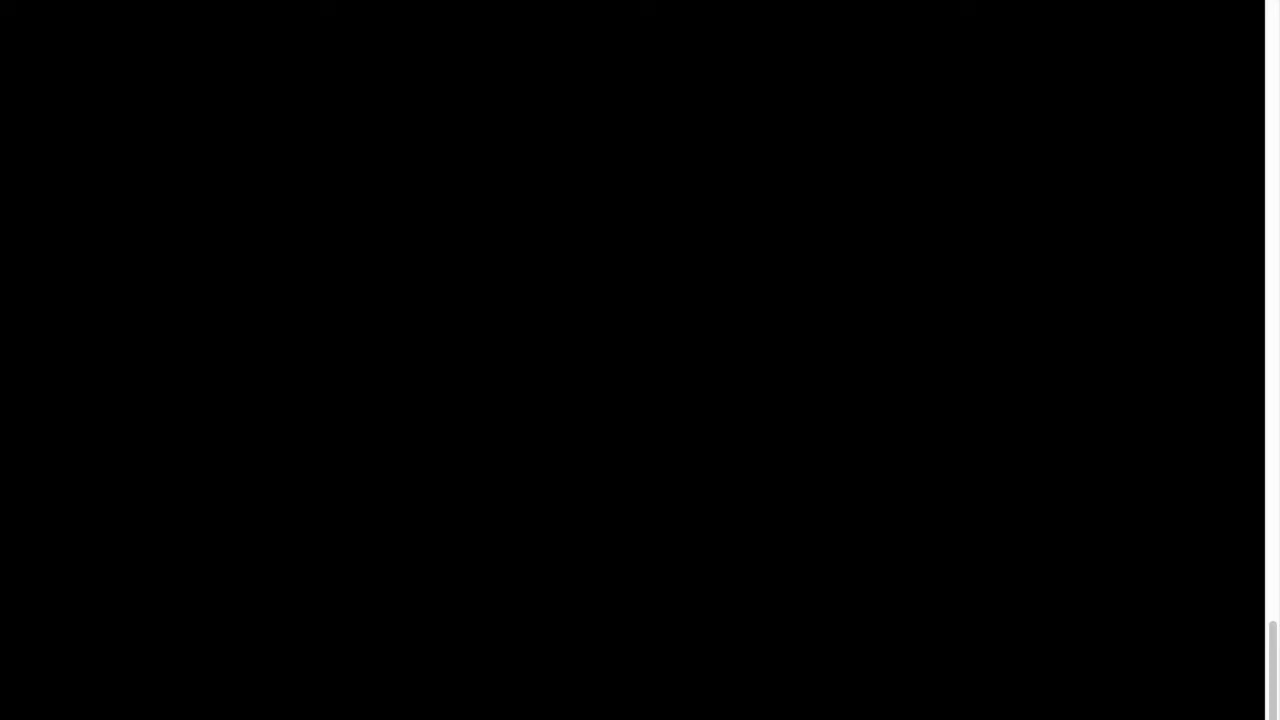
Change into the node-todo-cloudant folder and list its files.
text(cd )
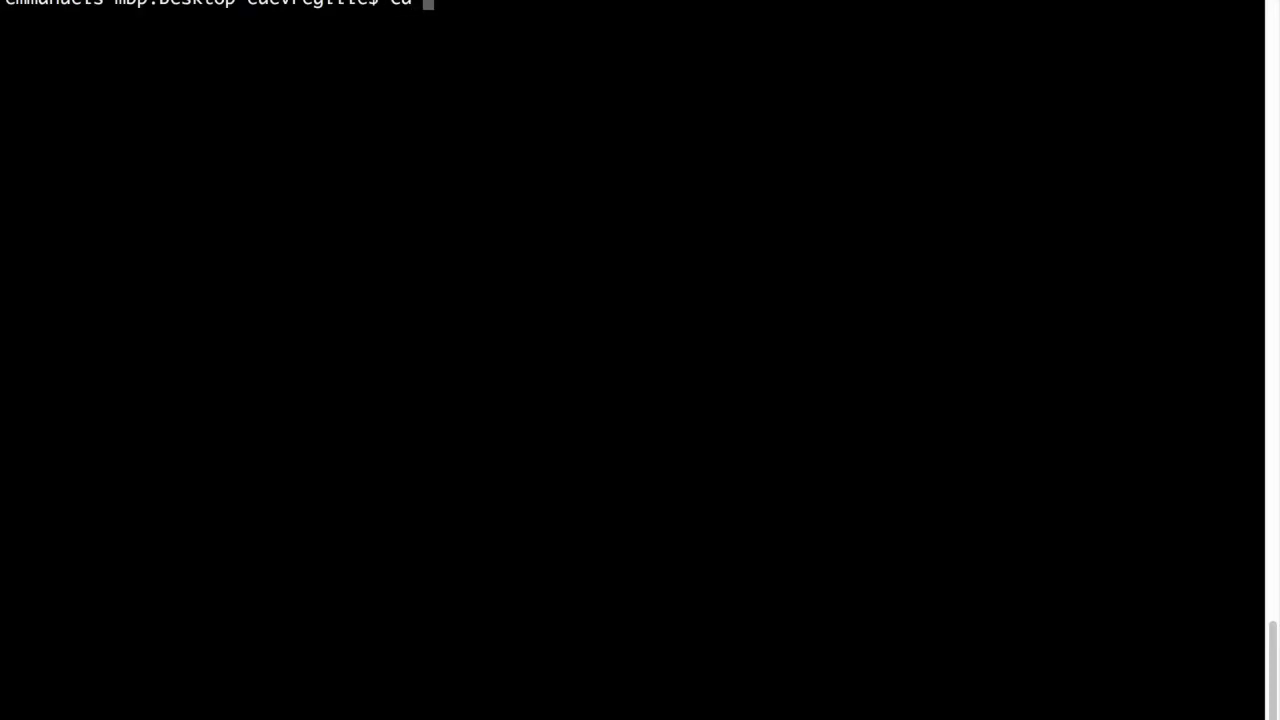
text(n)
key(Tab)
key(Return)
text(ls)
key(Return)
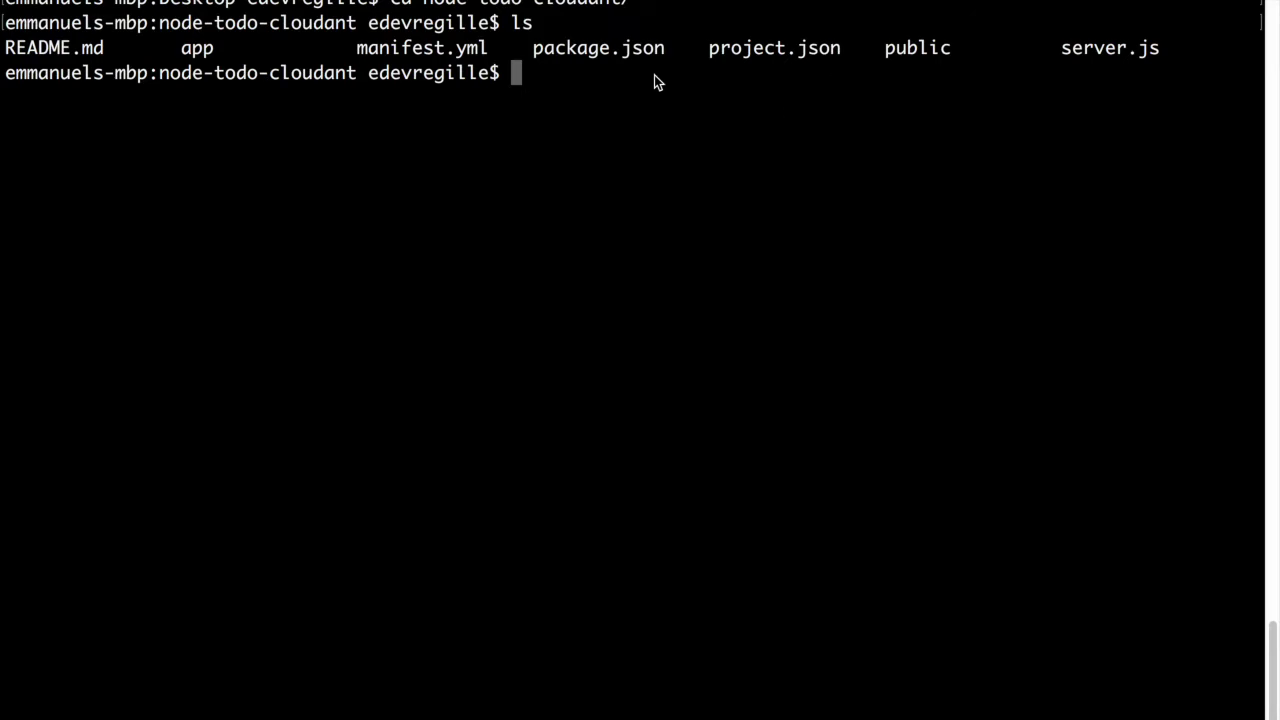
Deploy the project to Bluemix by running cf push.
text(cf push)
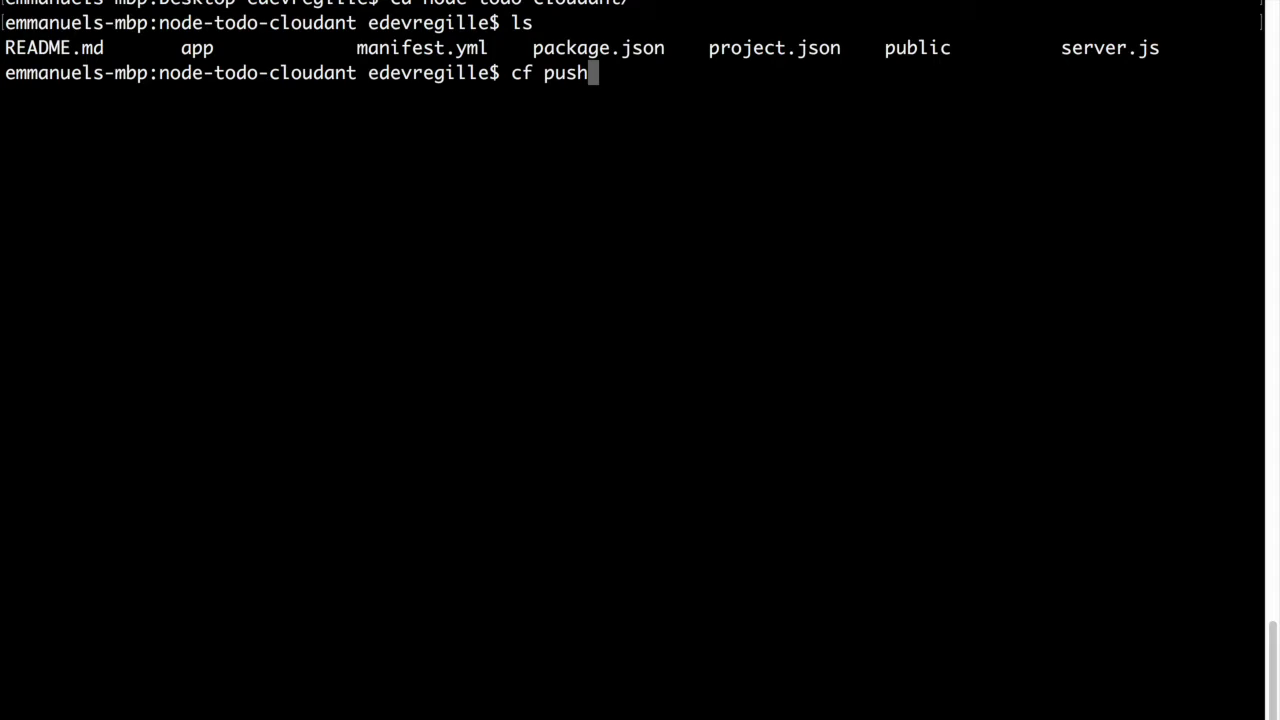
key(Return)
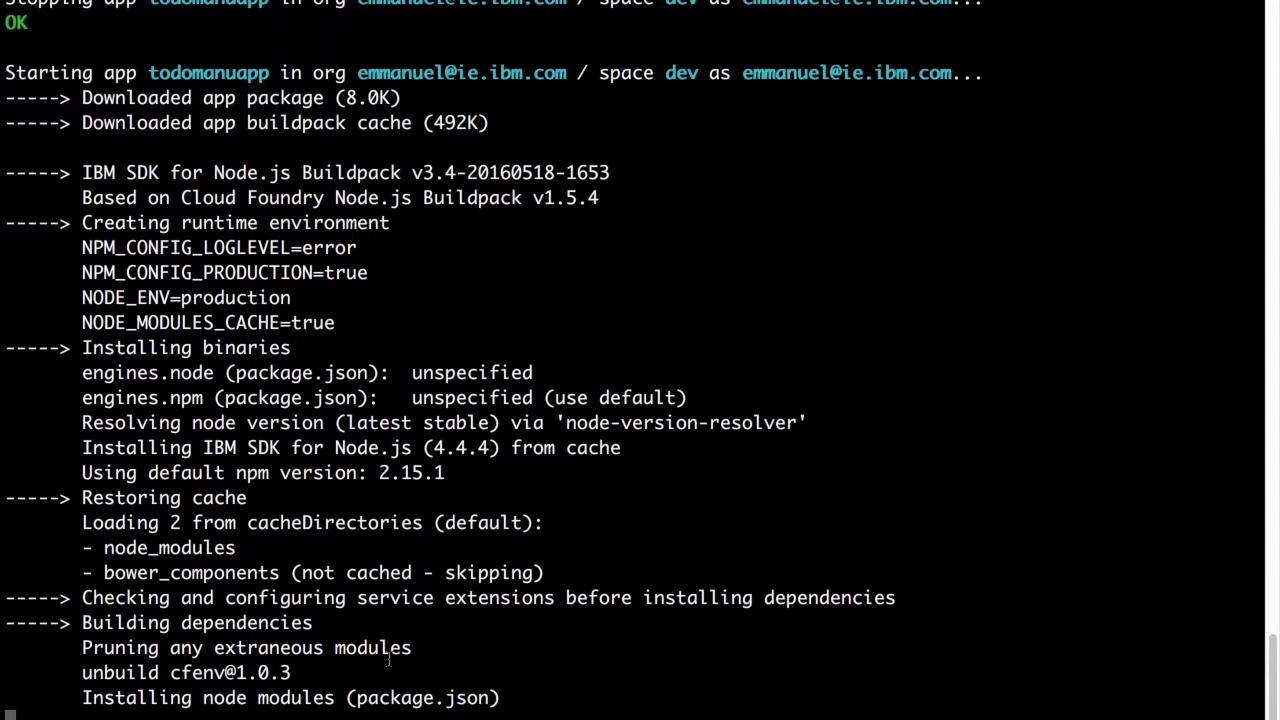
Switch to the Bluemix console in the browser and examine todomanuapp's overview, including runtime, activity log, connections, continuous delivery and cost.
key(super+Tab)
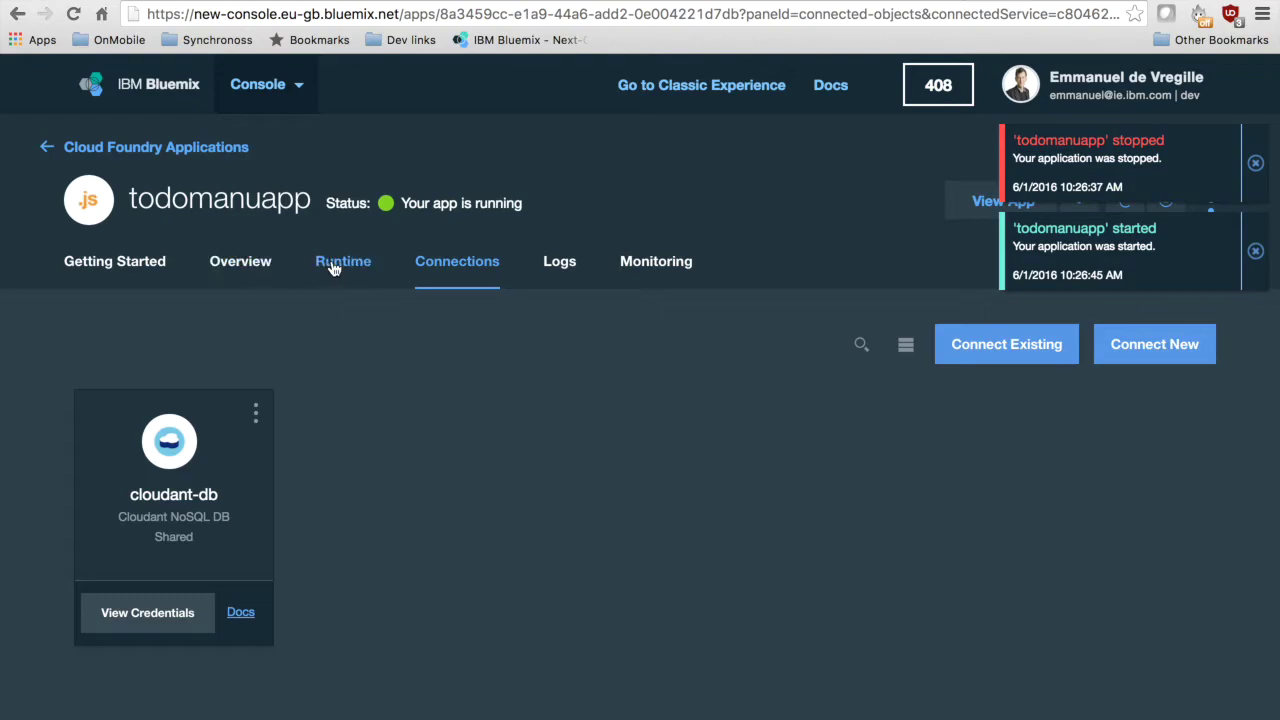
click(245, 272)
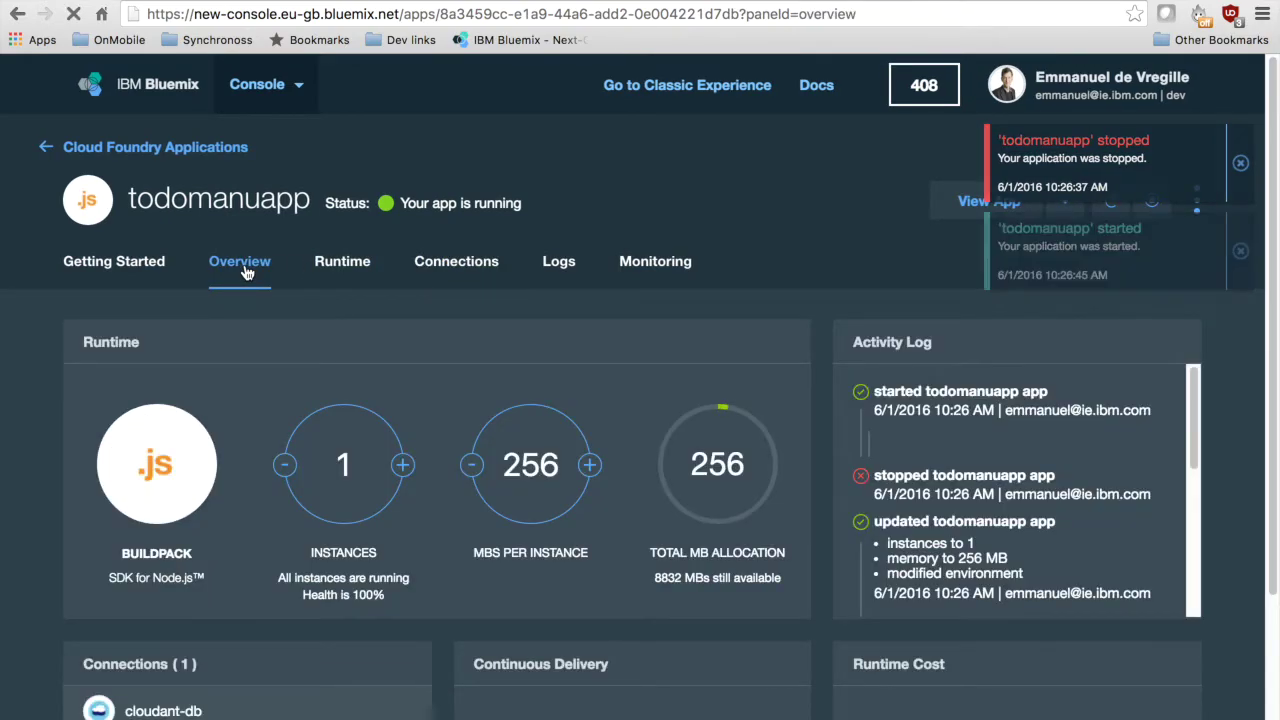
scroll(308, 428, down, 2)
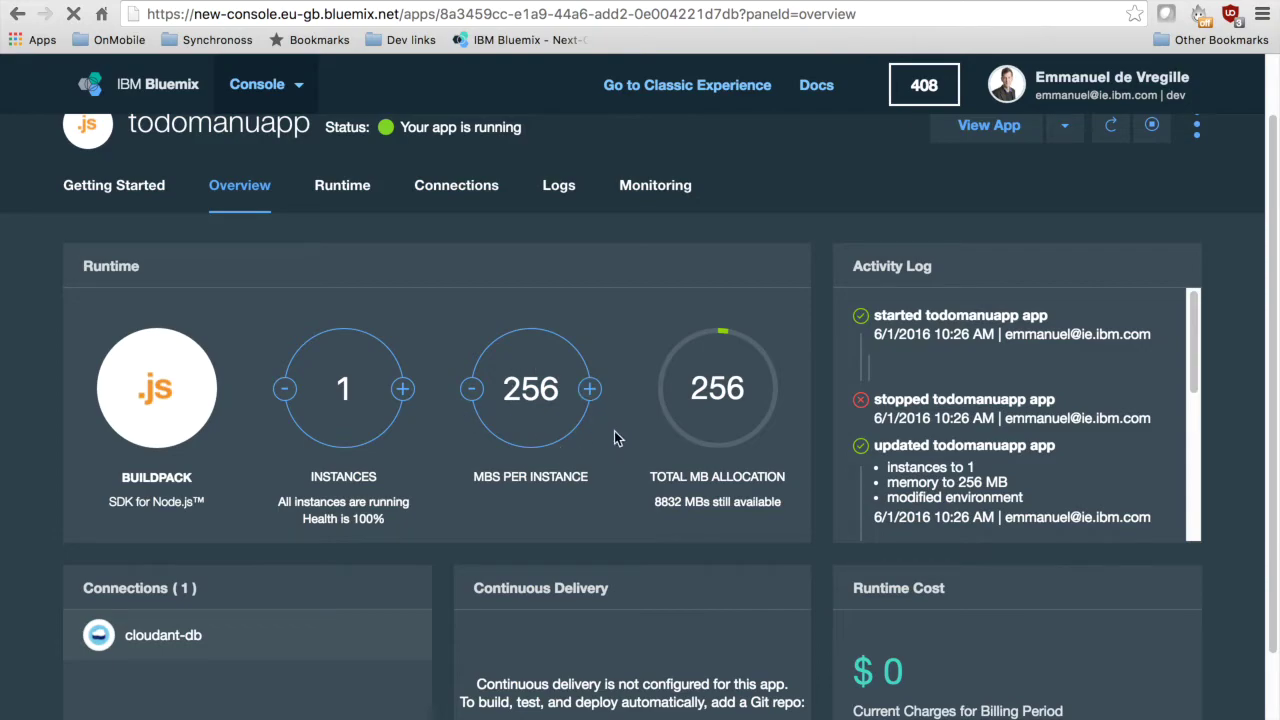
scroll(614, 431, down, 3)
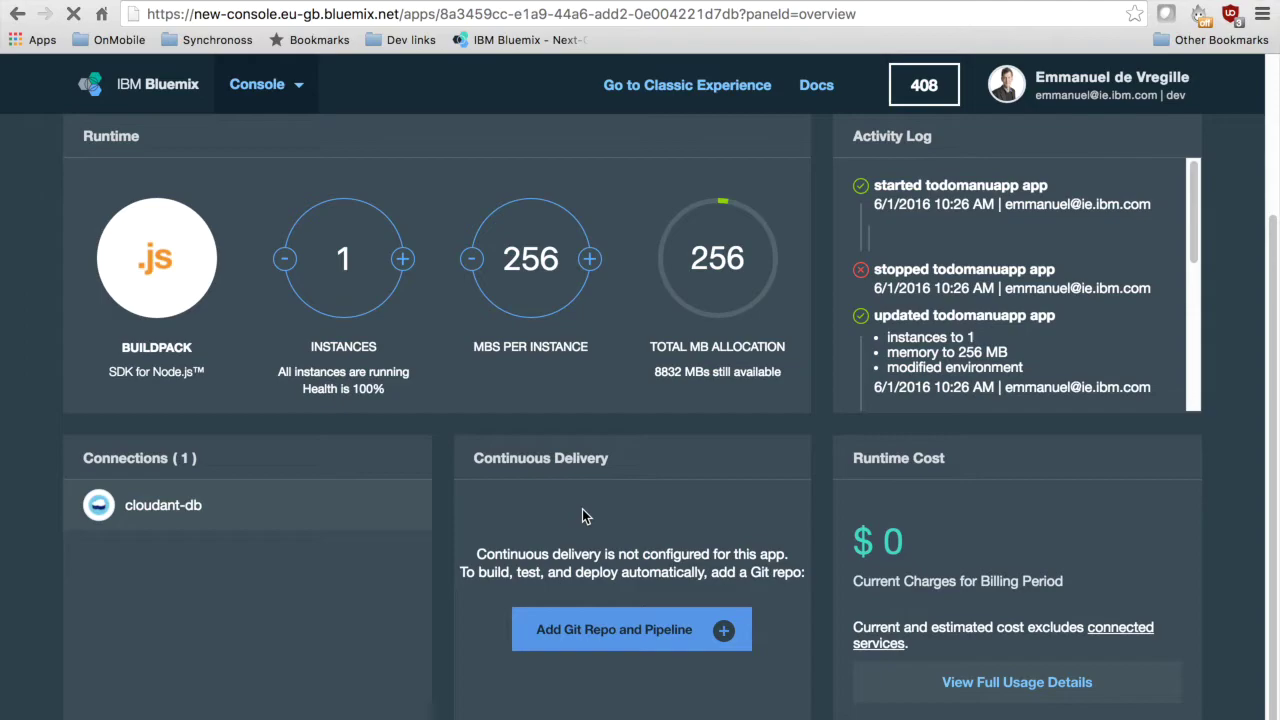
scroll(636, 619, down, 1)
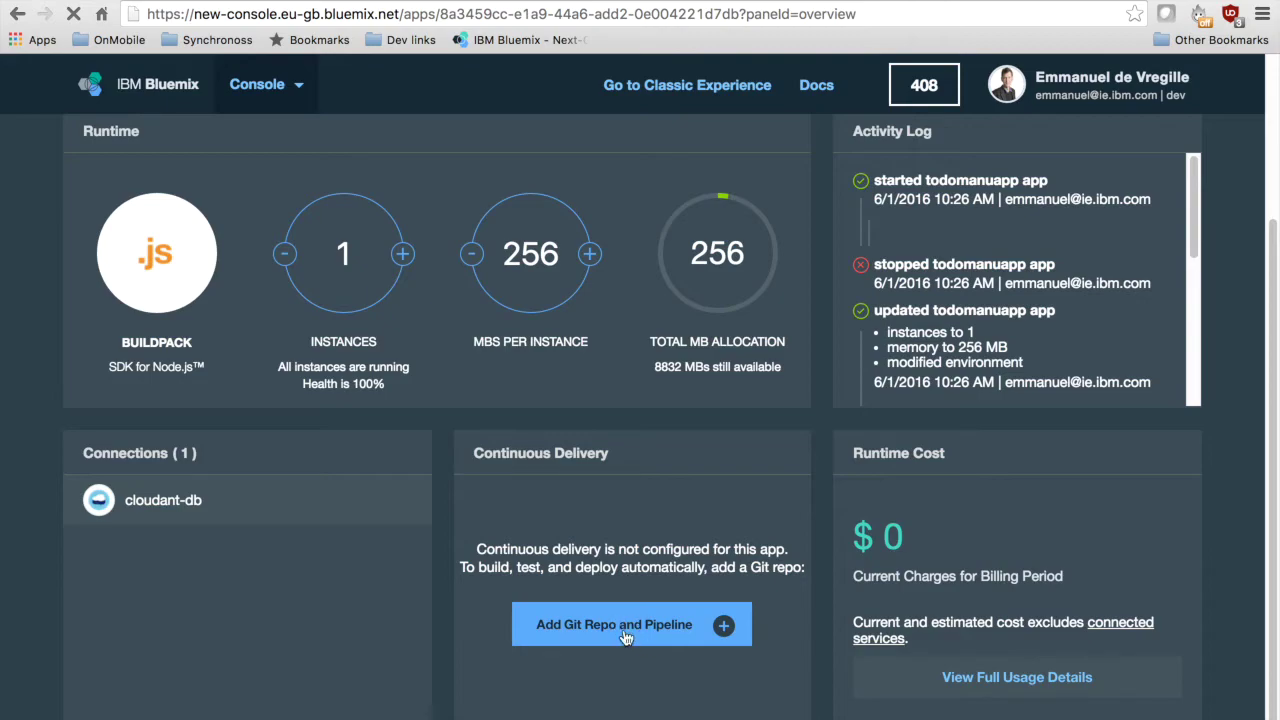
scroll(685, 497, up, 3)
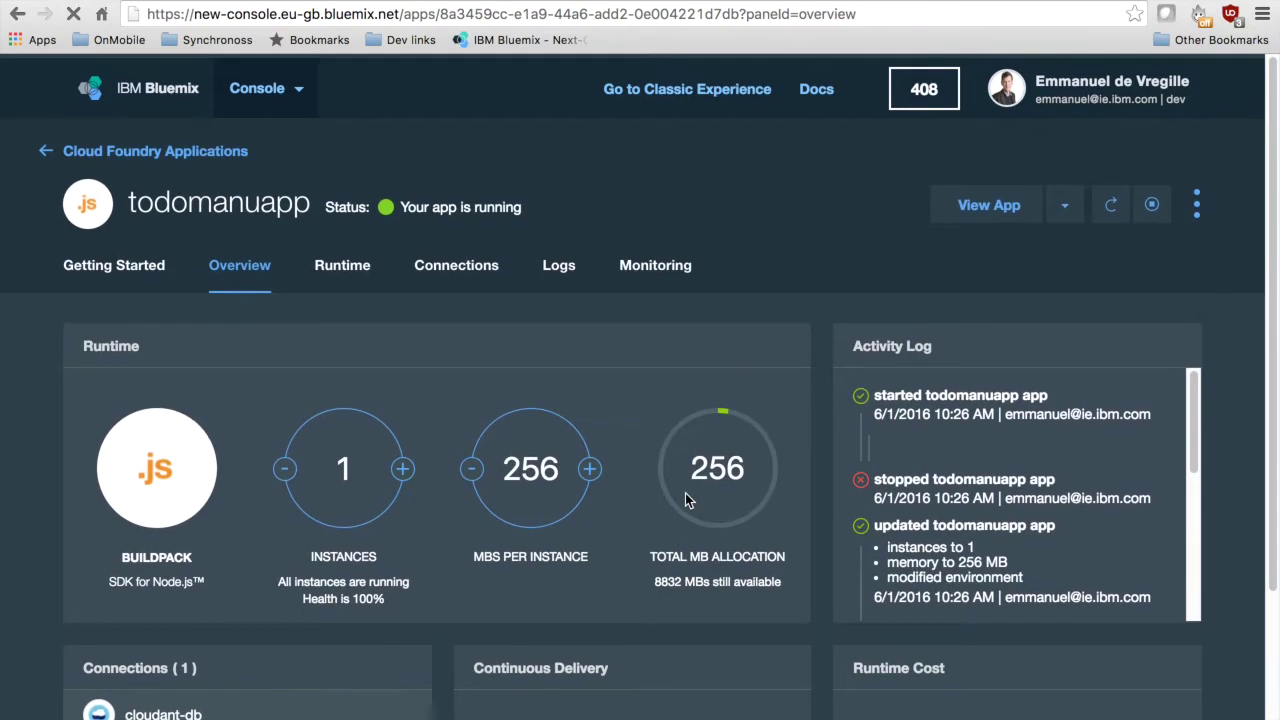
Examine the memory and instances details in todomanuapp's runtime section.
click(366, 279)
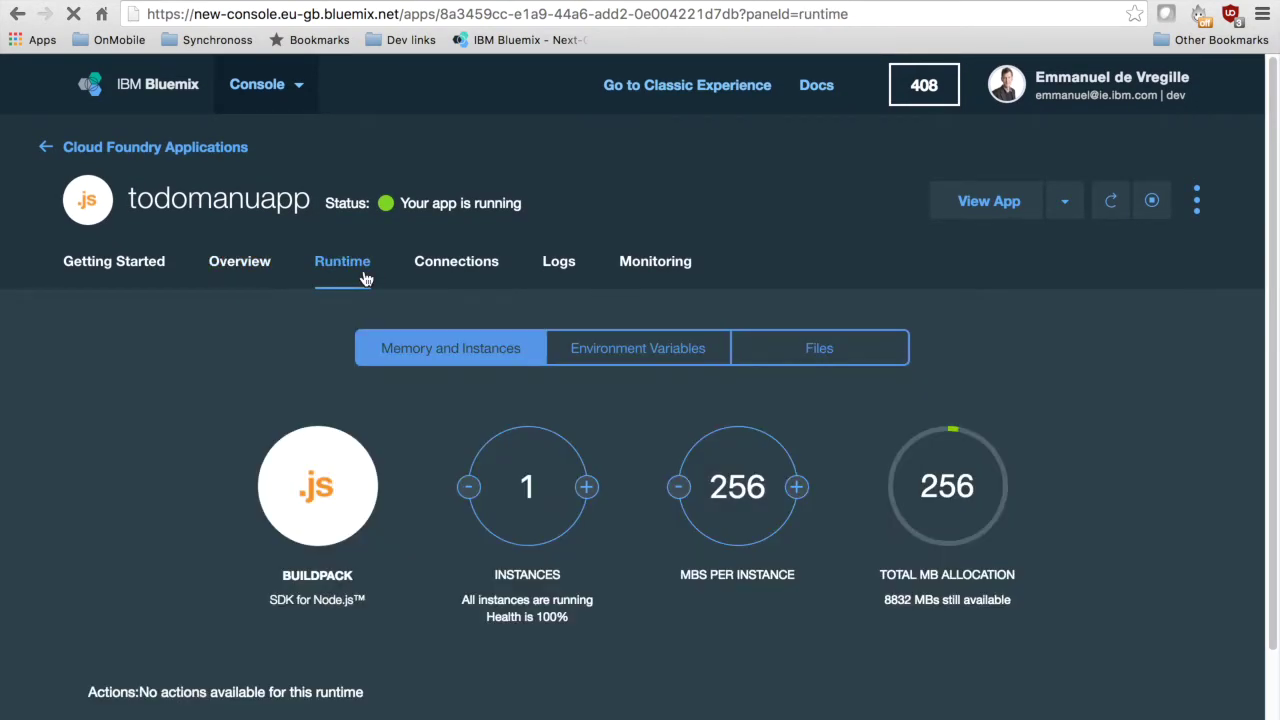
scroll(599, 615, down, 3)
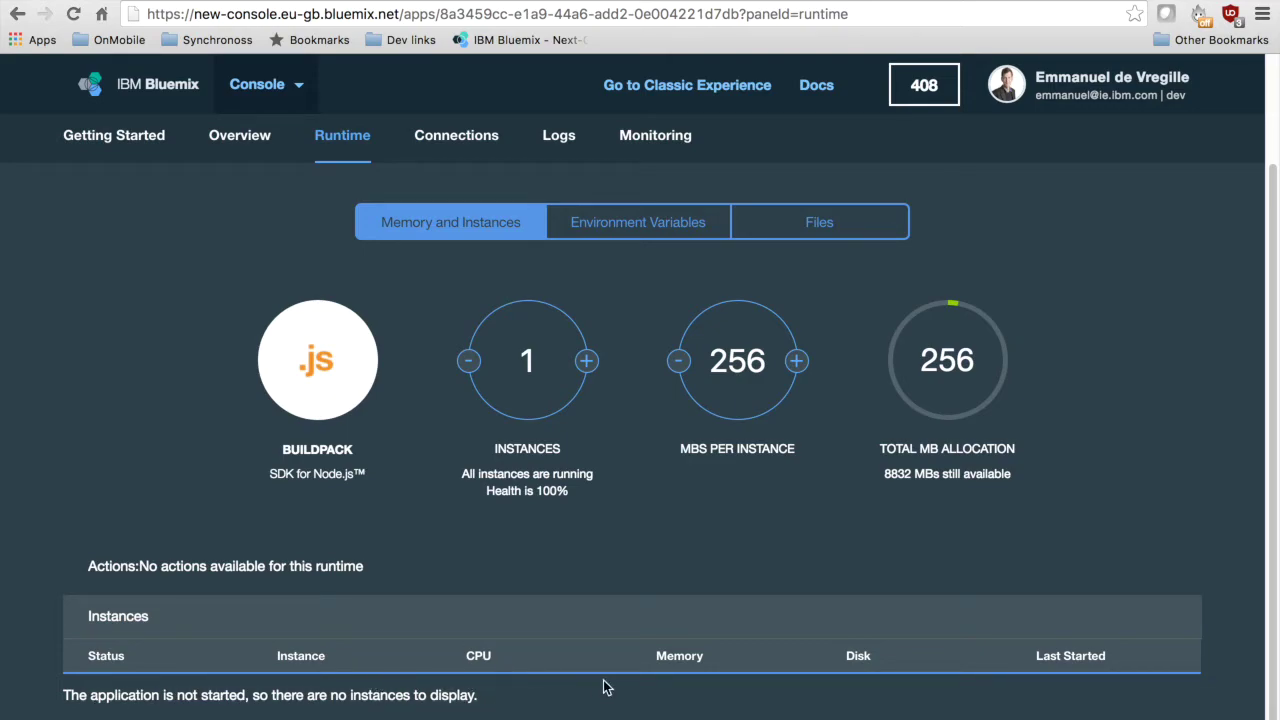
scroll(948, 500, up, 3)
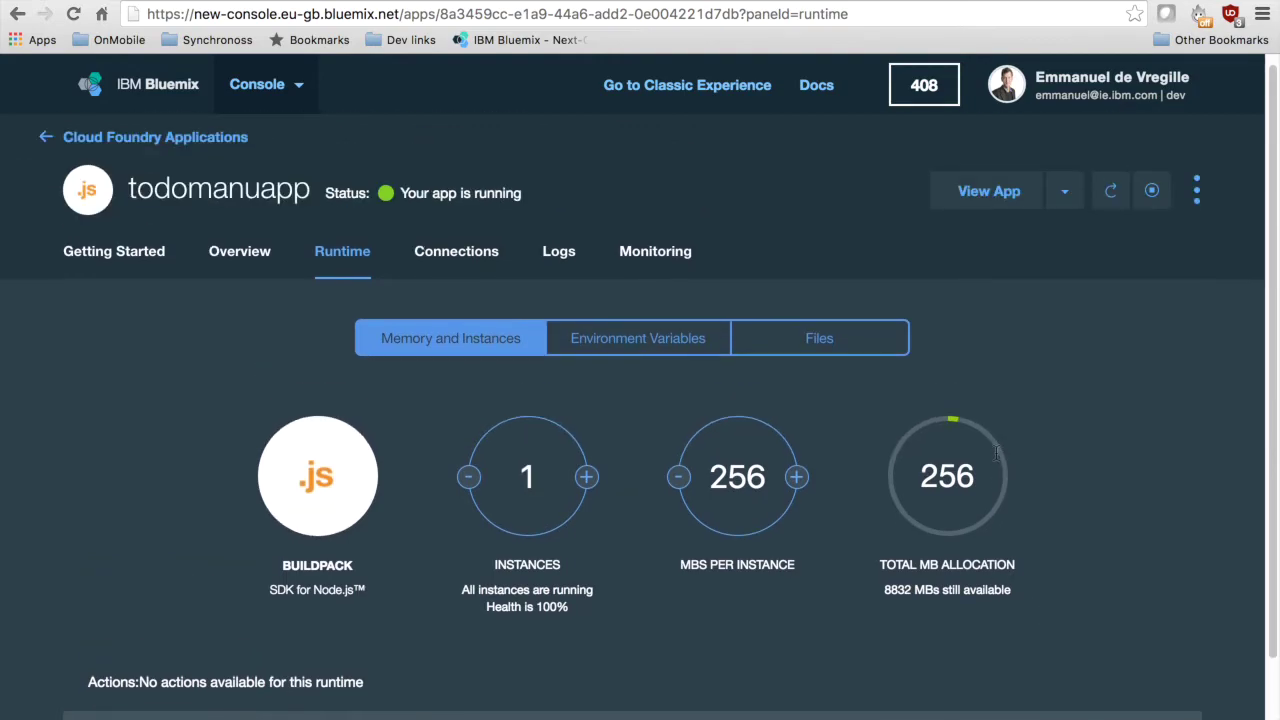
Examine the VCAP_Services environment variables and the files of todomanuapp's runtime.
click(686, 358)
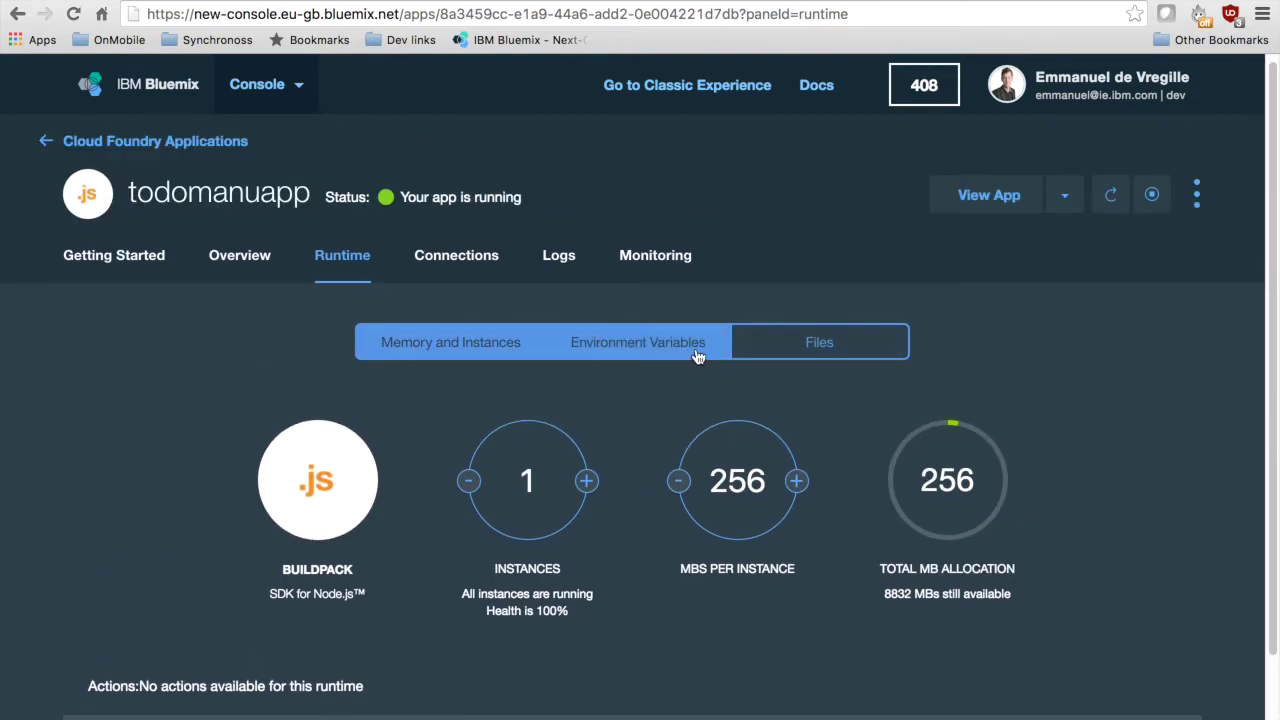
click(694, 355)
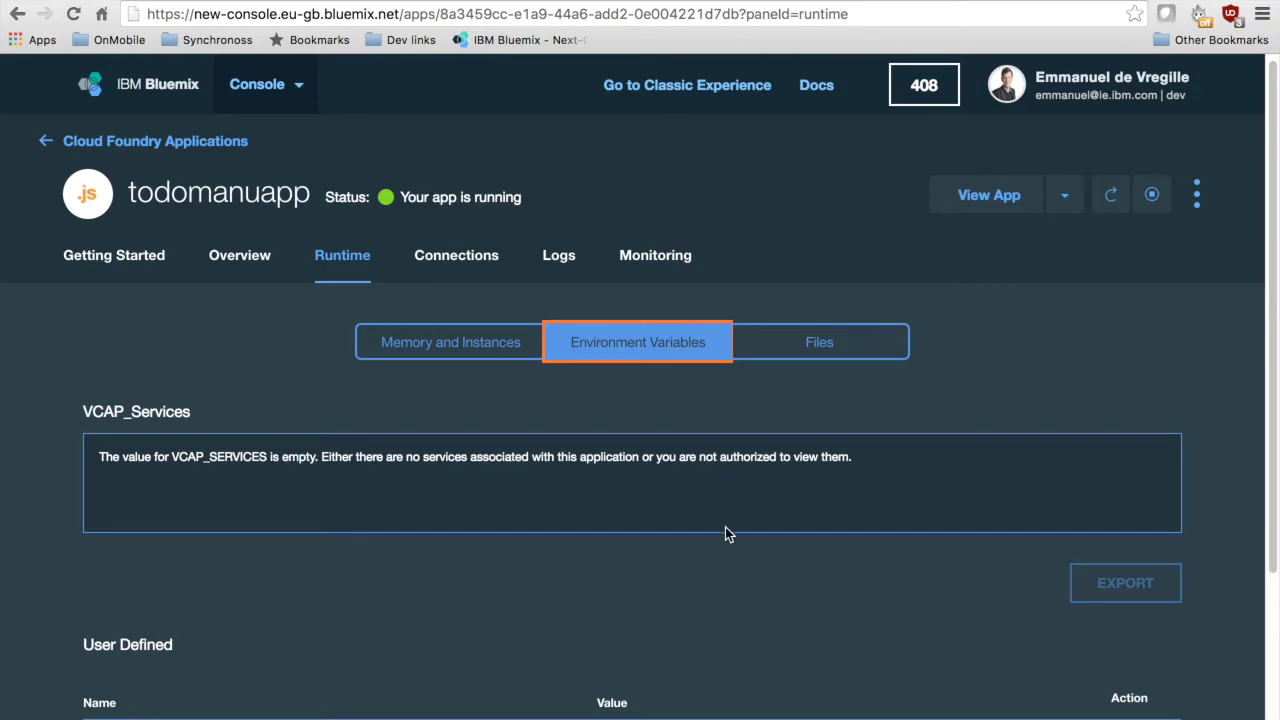
scroll(606, 650, down, 3)
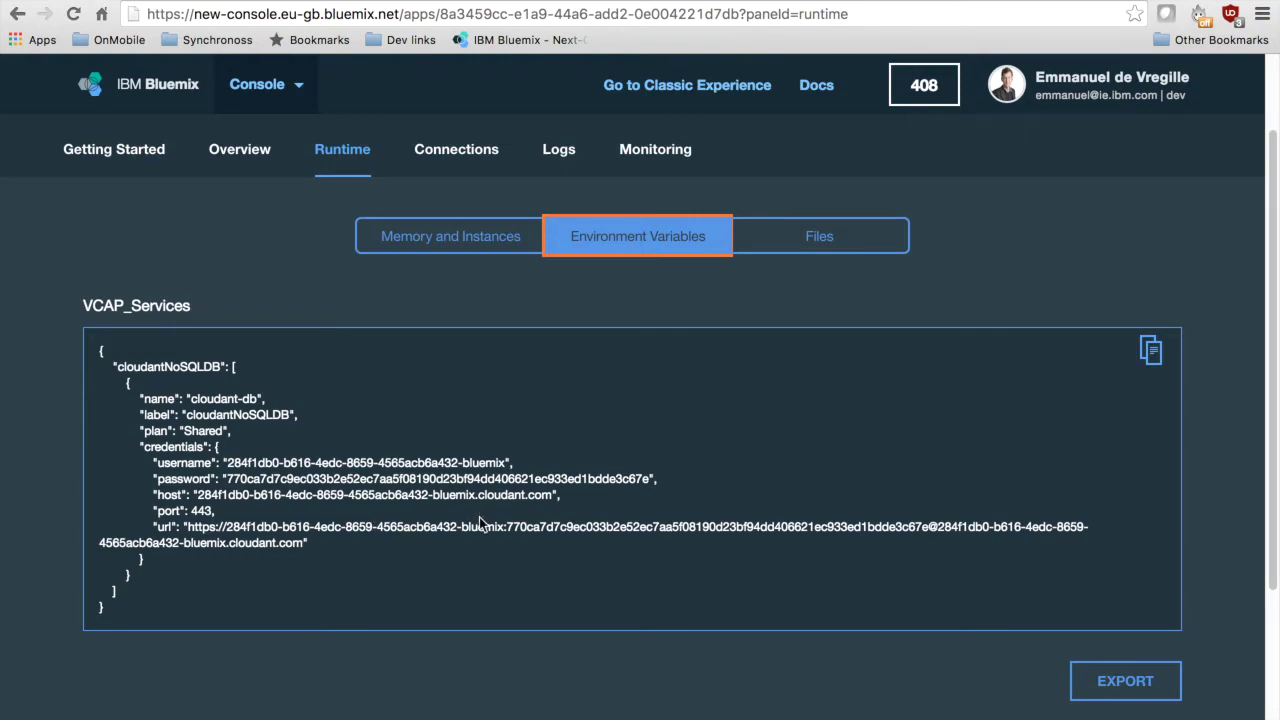
click(819, 237)
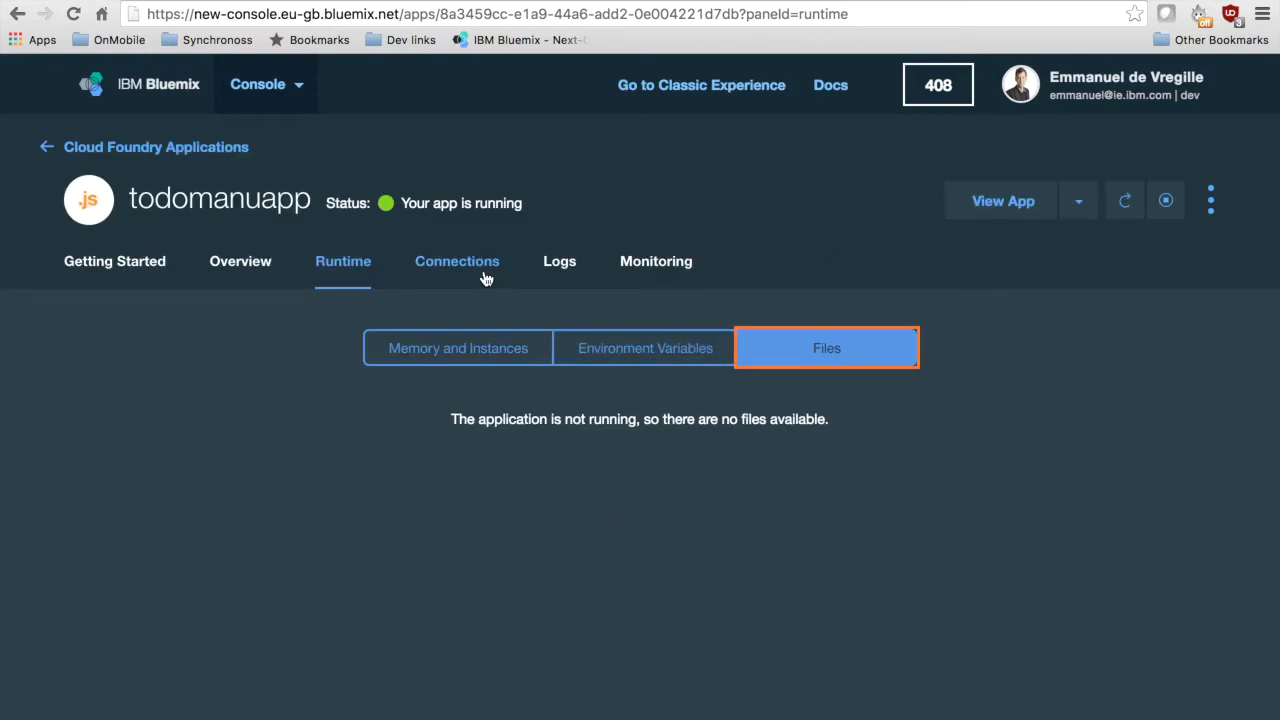
Look through todomanuapp's log entries for all log types and app instances.
click(556, 274)
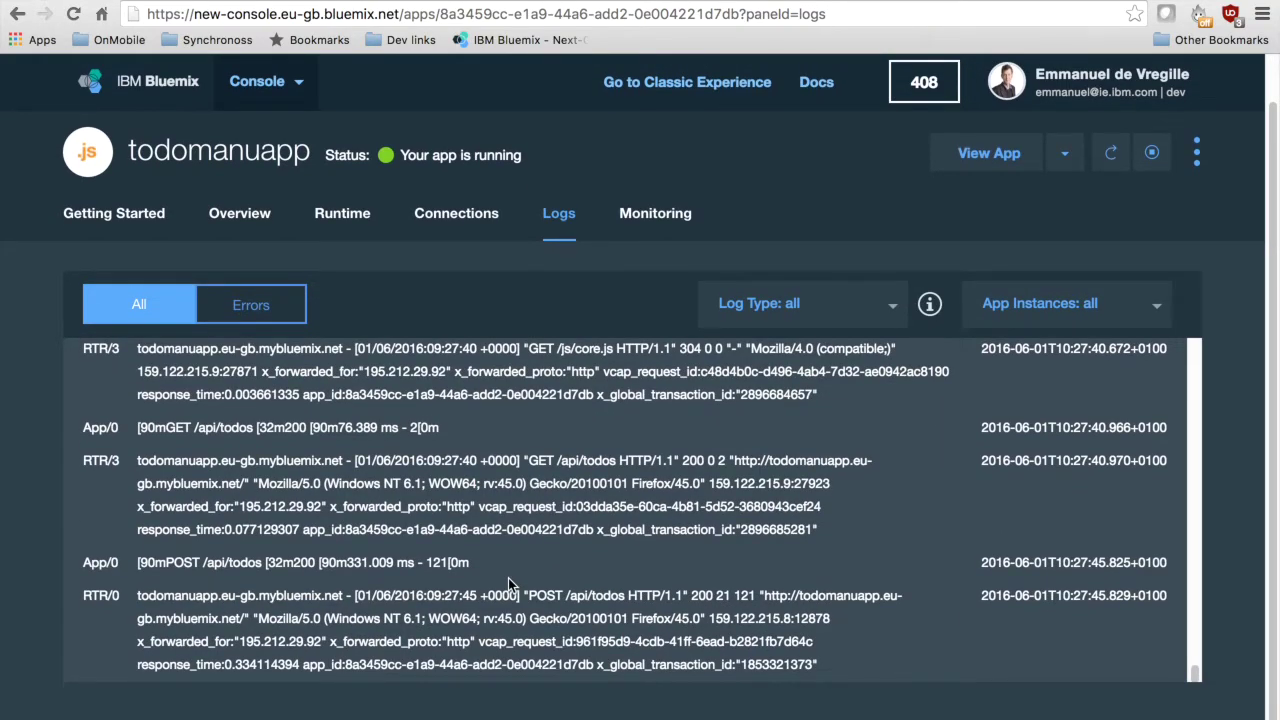
scroll(508, 578, up, 3)
scroll(508, 583, up, 3)
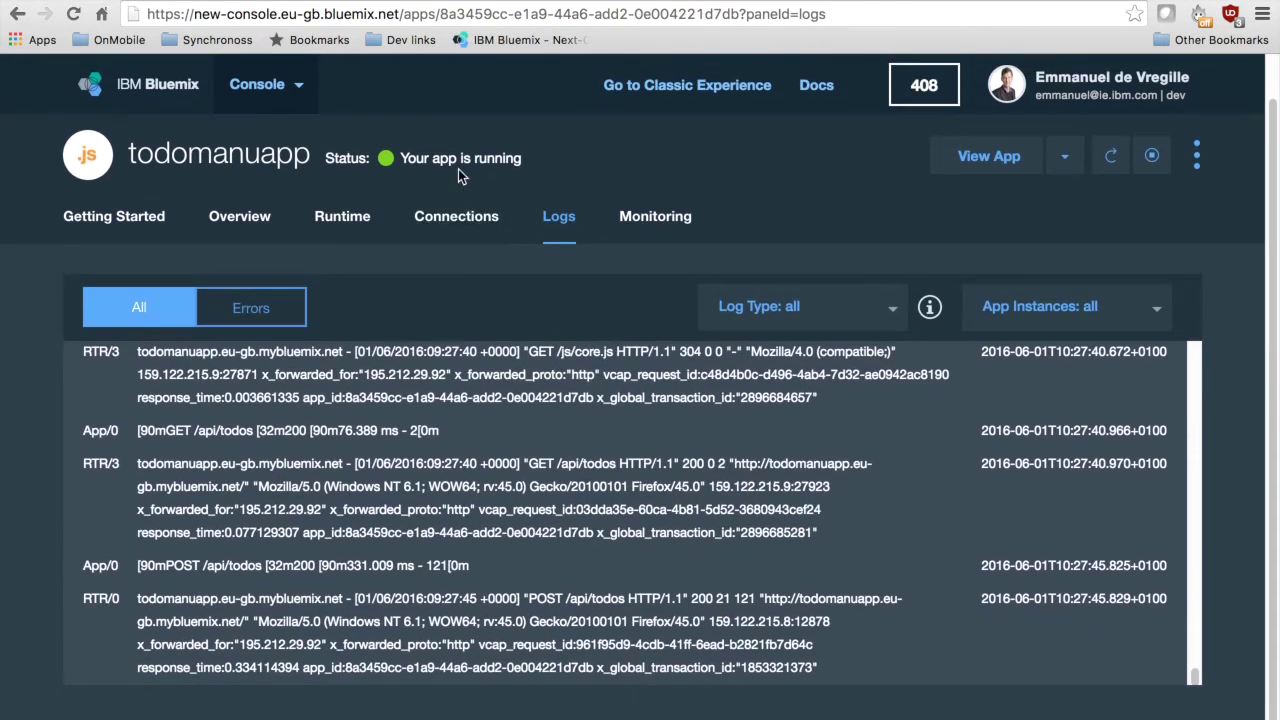
key(ctrl+t)
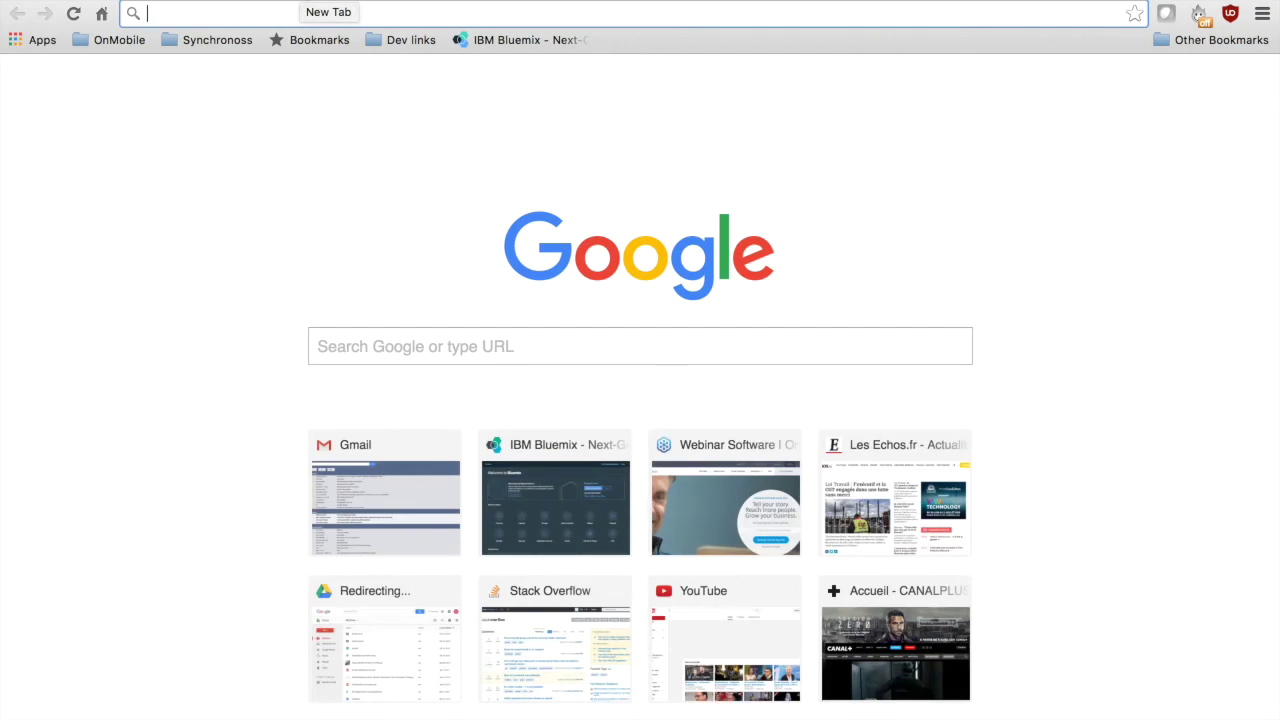
text(t)
key(BackSpace)
text(odoappmanu.eu-gb.mybluemix.net)
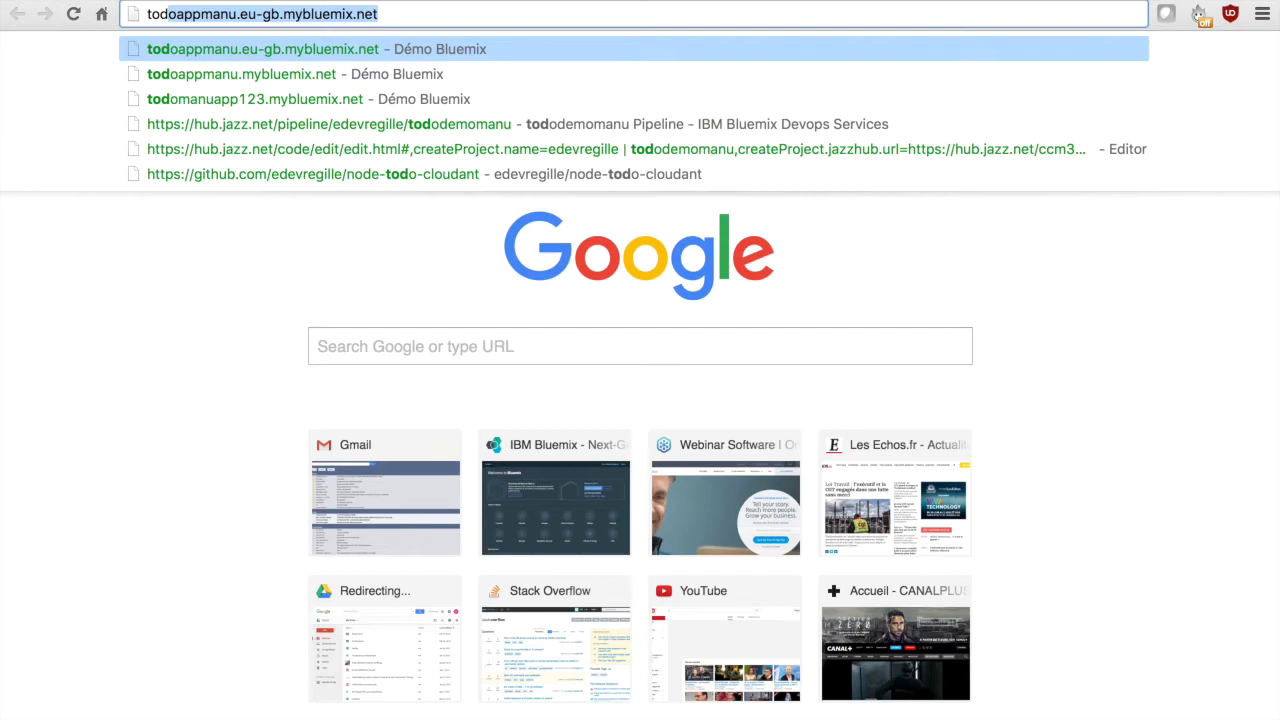
key(ctrl+shift+Tab)
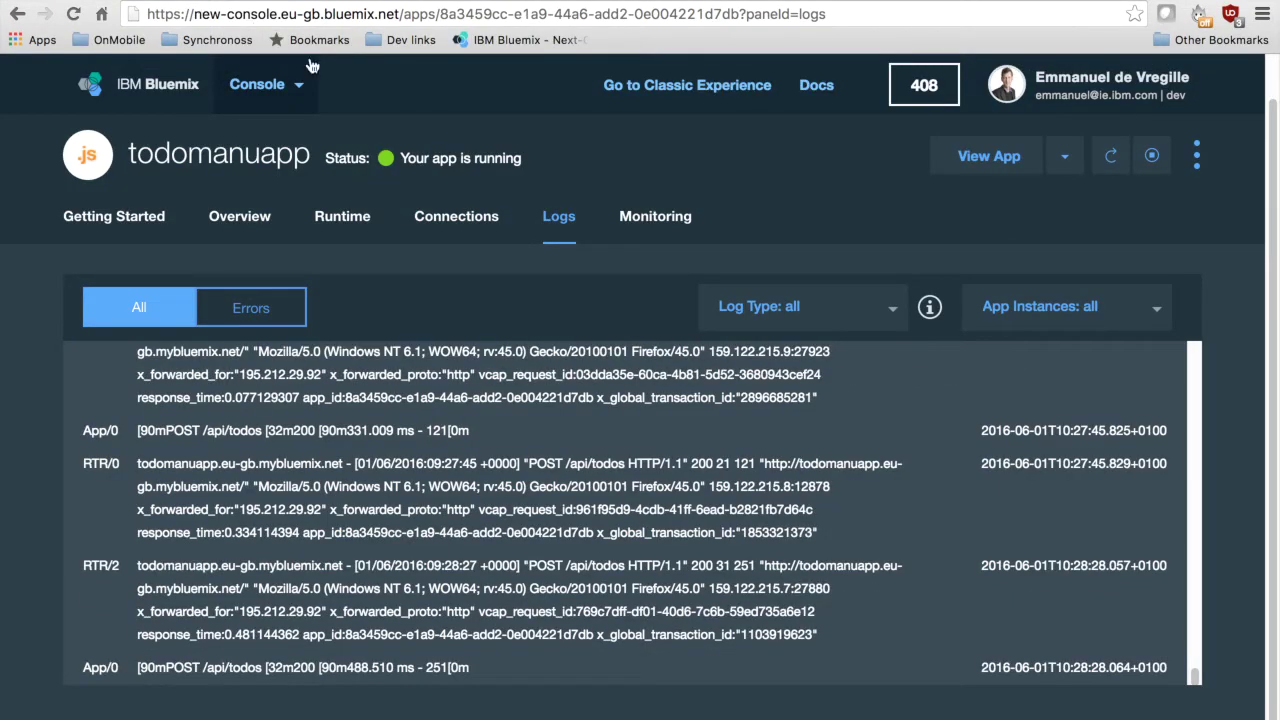
Open the deployed todomanuapp site from its console page.
click(971, 165)
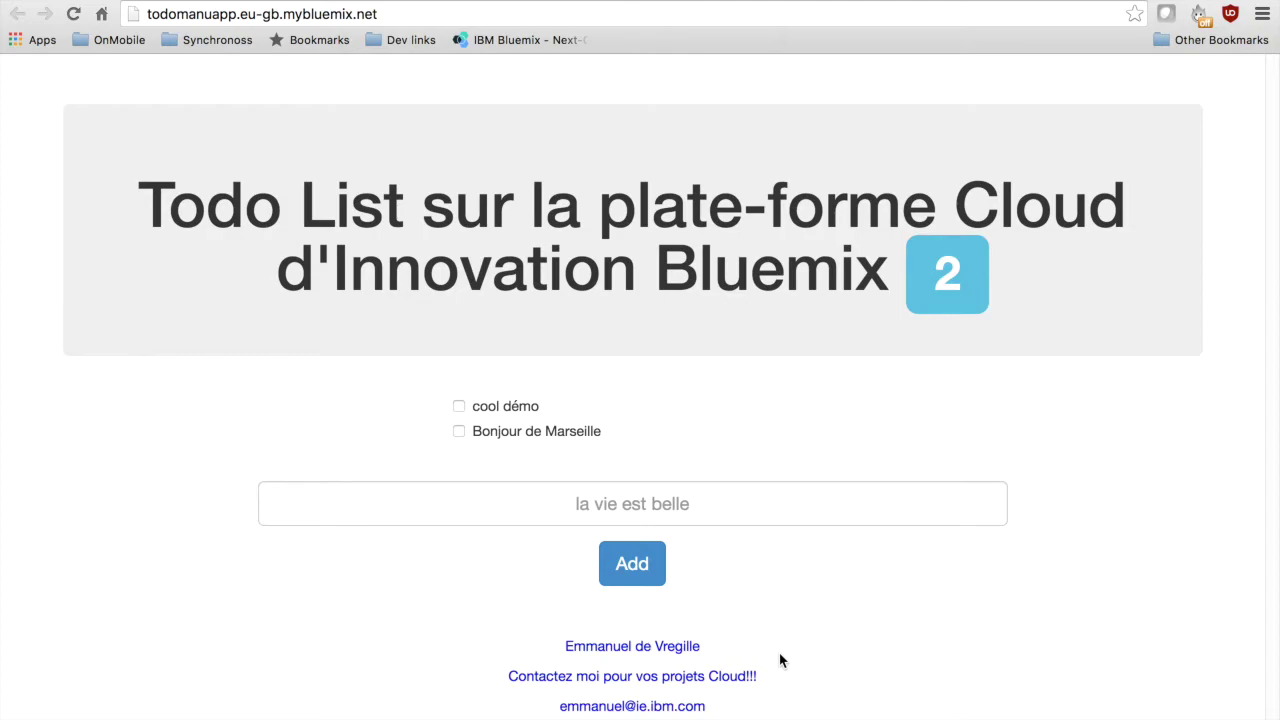
Return to todomanuapp's console overview, open its connected cloudant-db service and launch the Cloudant dashboard.
click(212, 2)
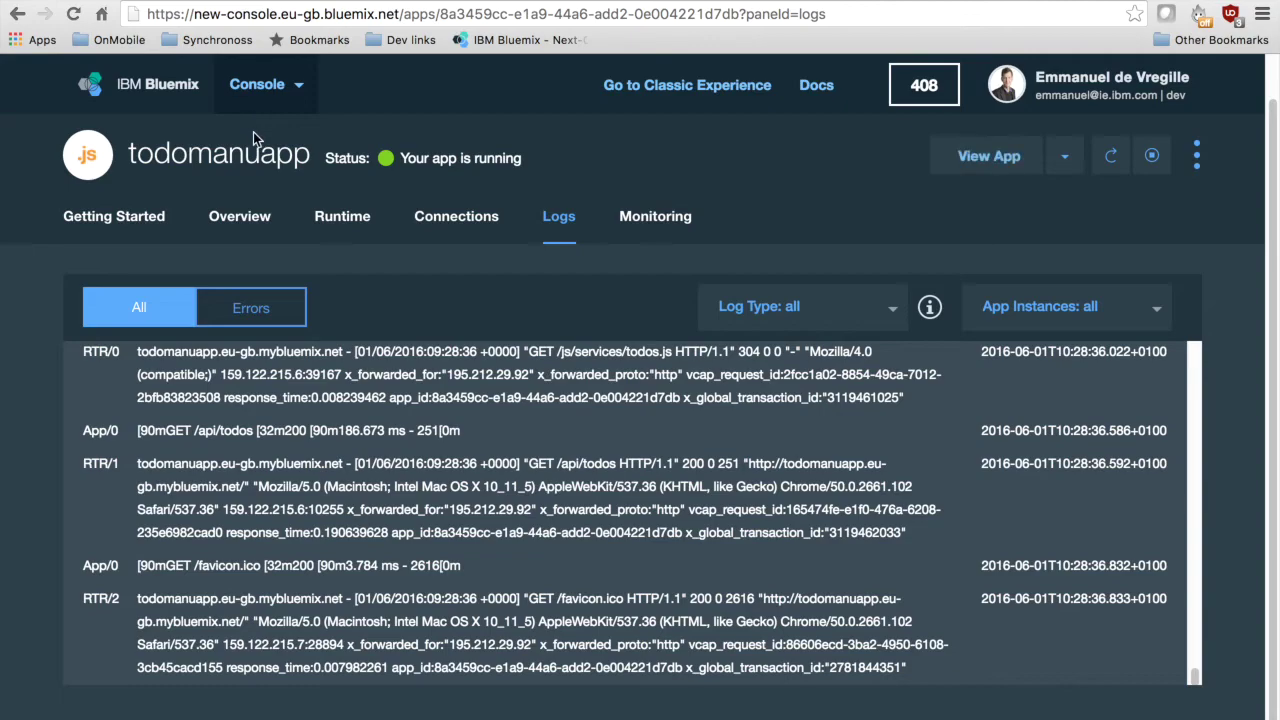
click(241, 217)
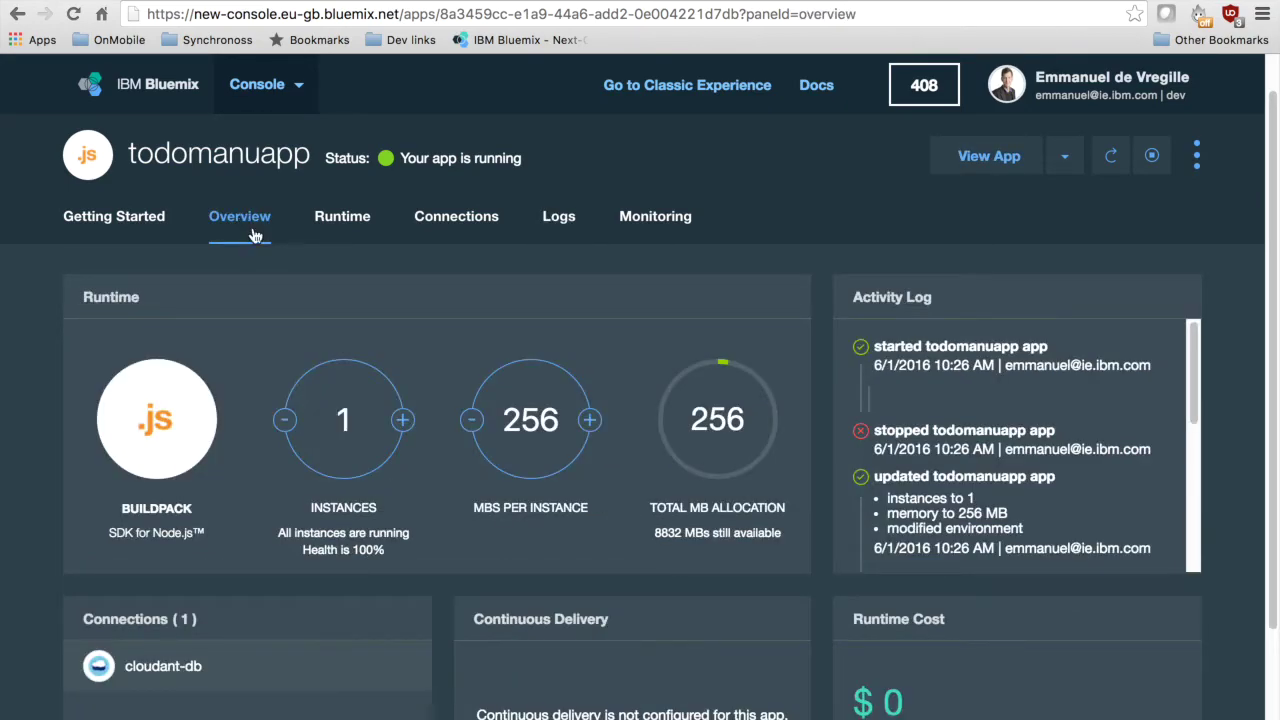
click(174, 670)
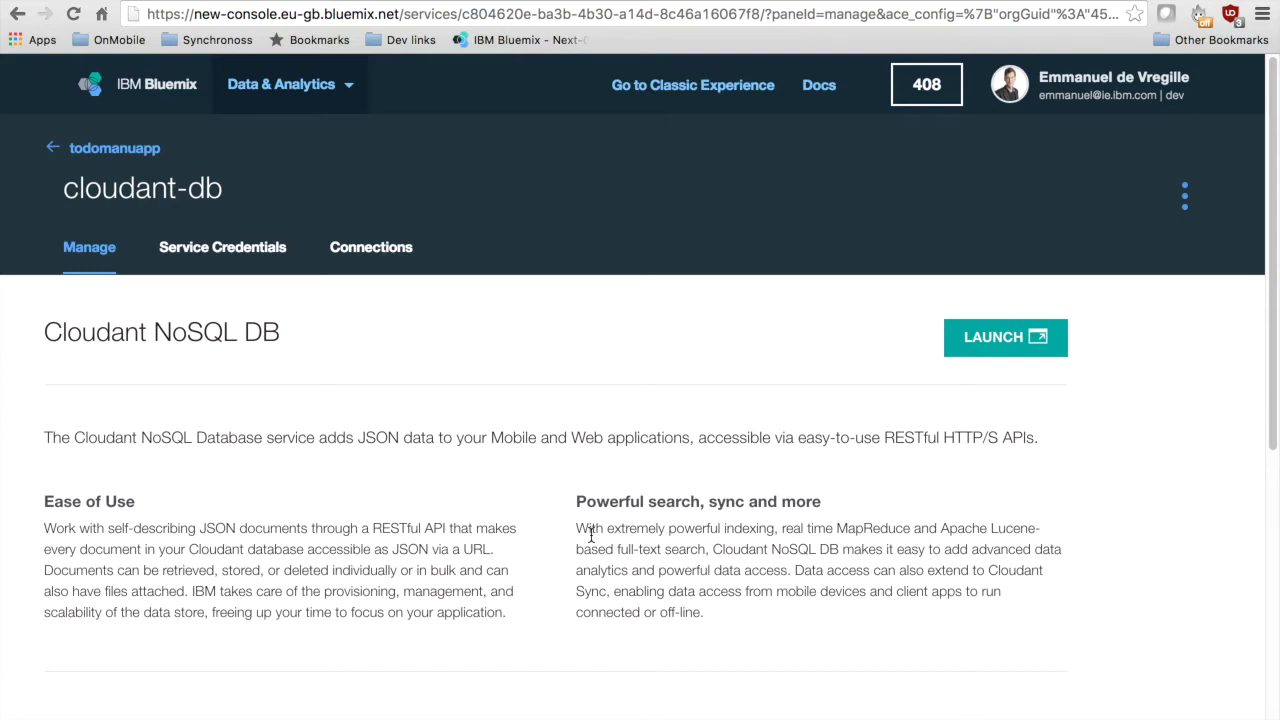
click(991, 349)
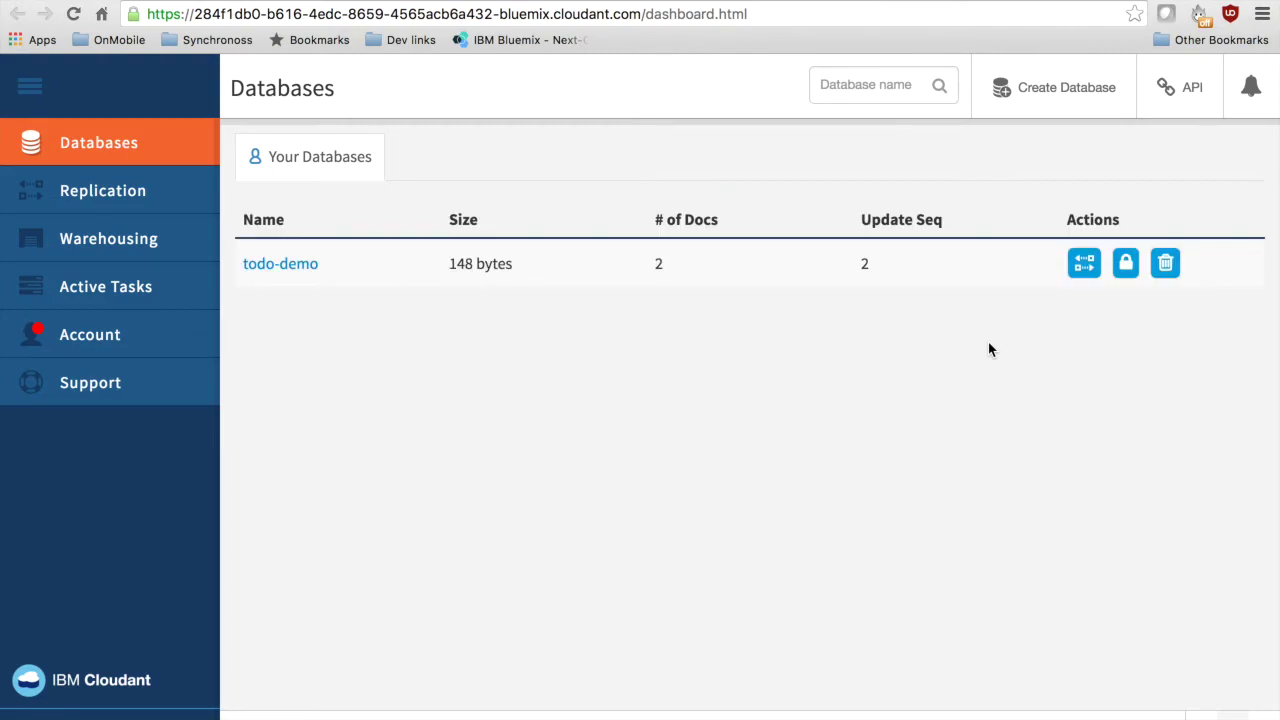
Open the first document in the todo-demo database and examine its full JSON content.
click(272, 266)
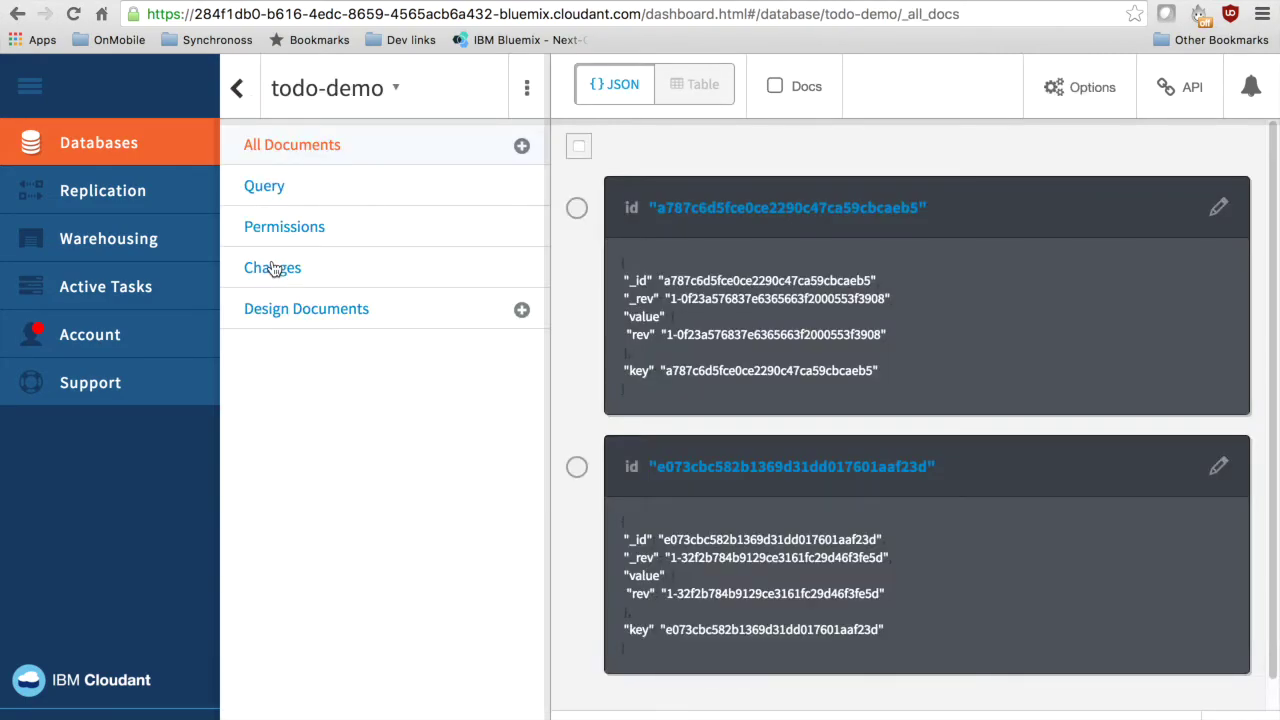
click(1222, 214)
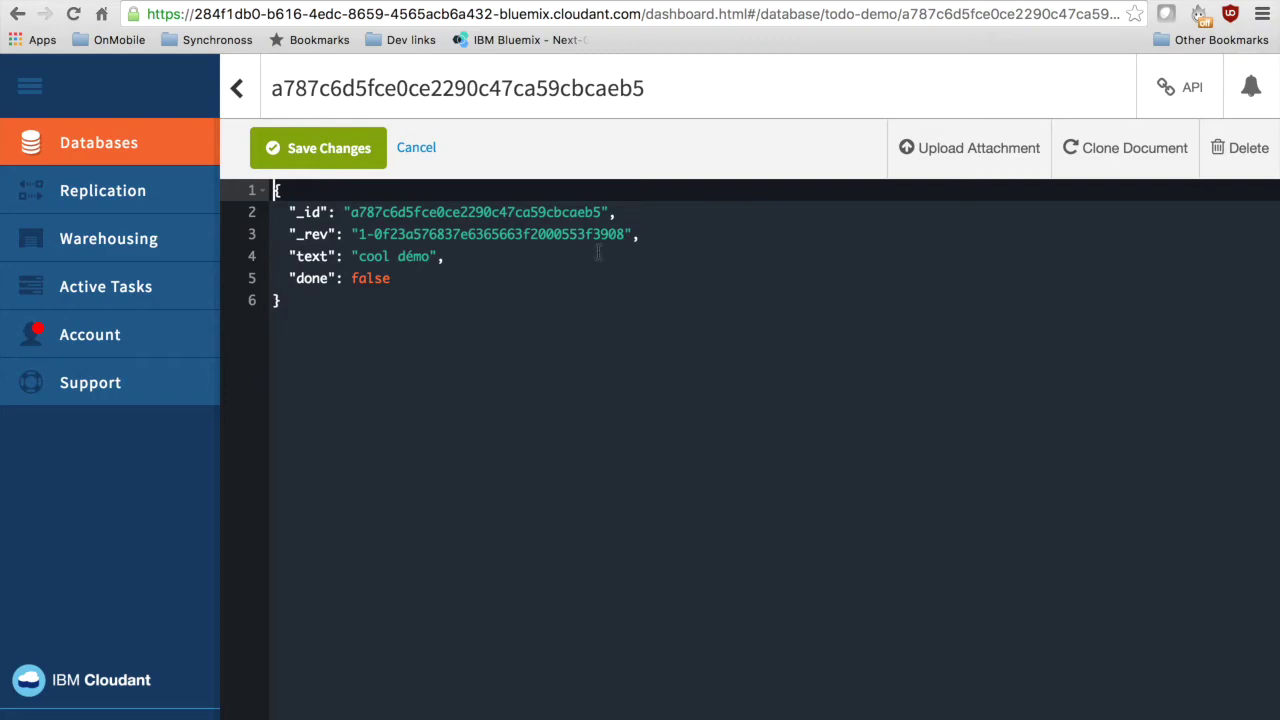
drag(443, 300, 228, 190)
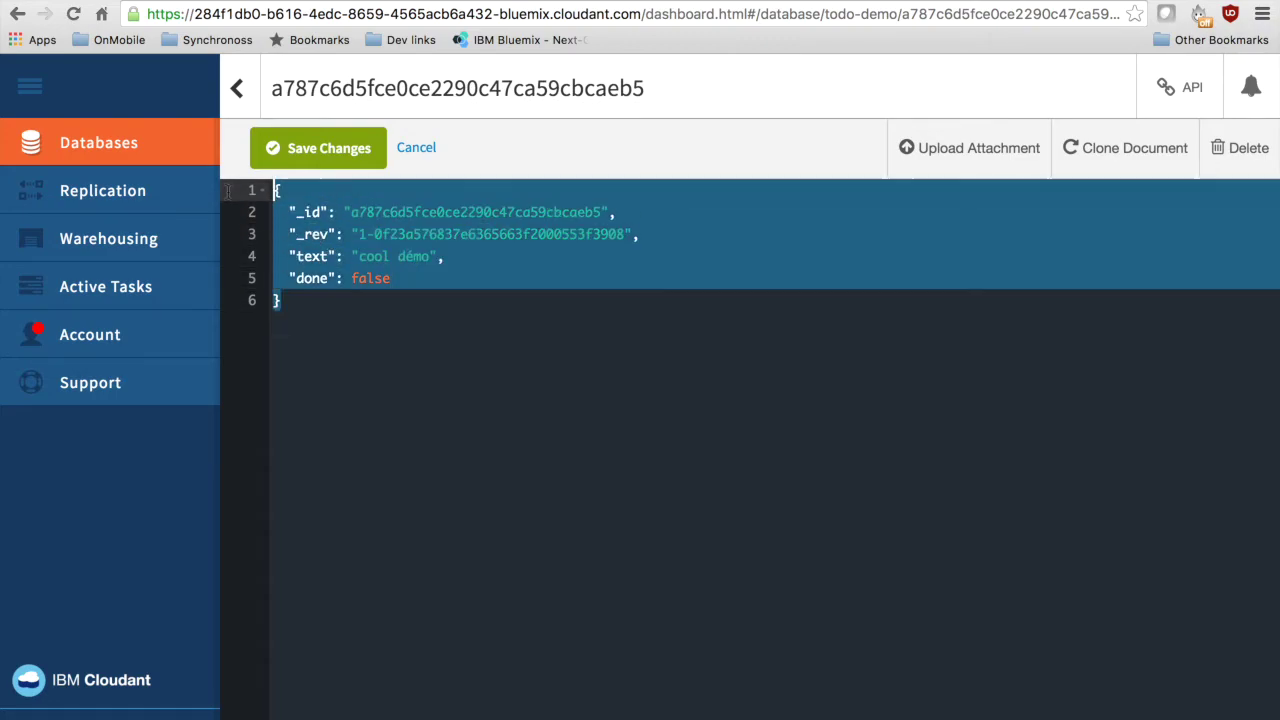